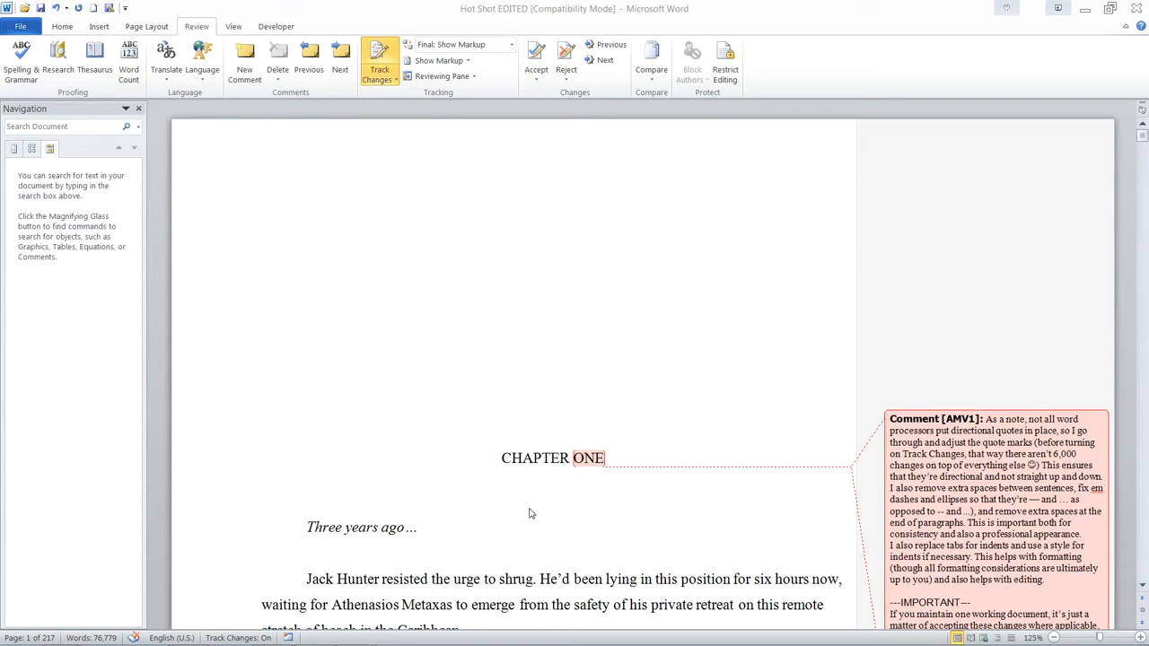
{"action": "scroll", "coordinate": [508, 492], "scroll_direction": "down", "scroll_amount": 1}
{"action": "scroll", "coordinate": [516, 483], "scroll_direction": "up", "scroll_amount": 1}
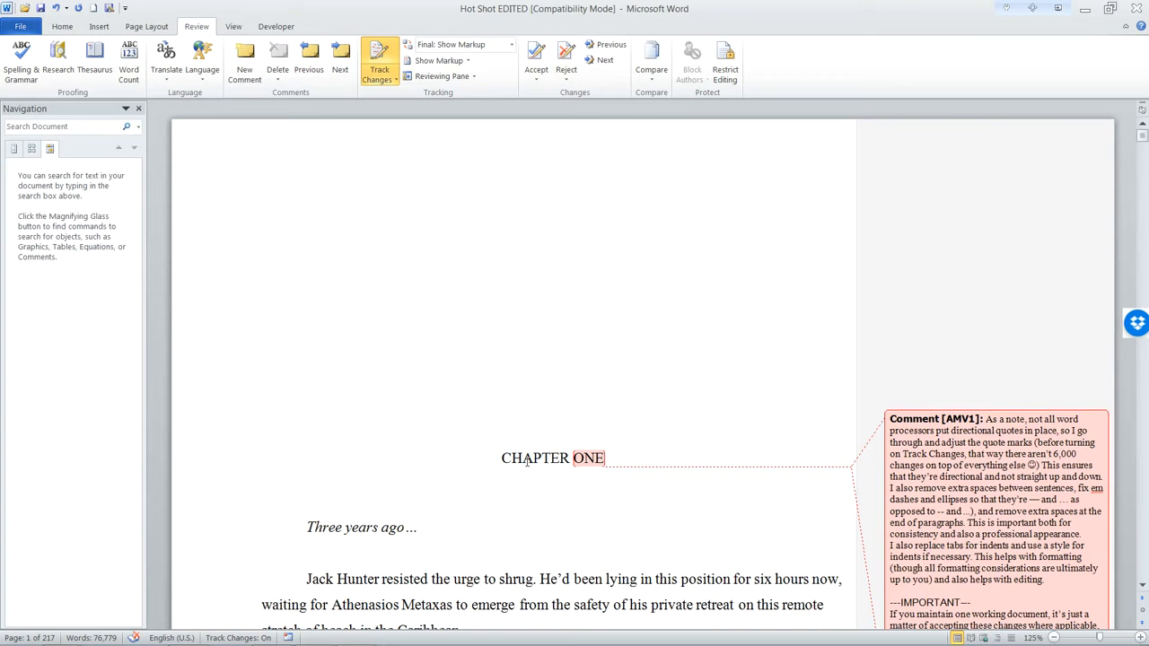
{"action": "scroll", "coordinate": [736, 492], "scroll_direction": "down", "scroll_amount": 2}
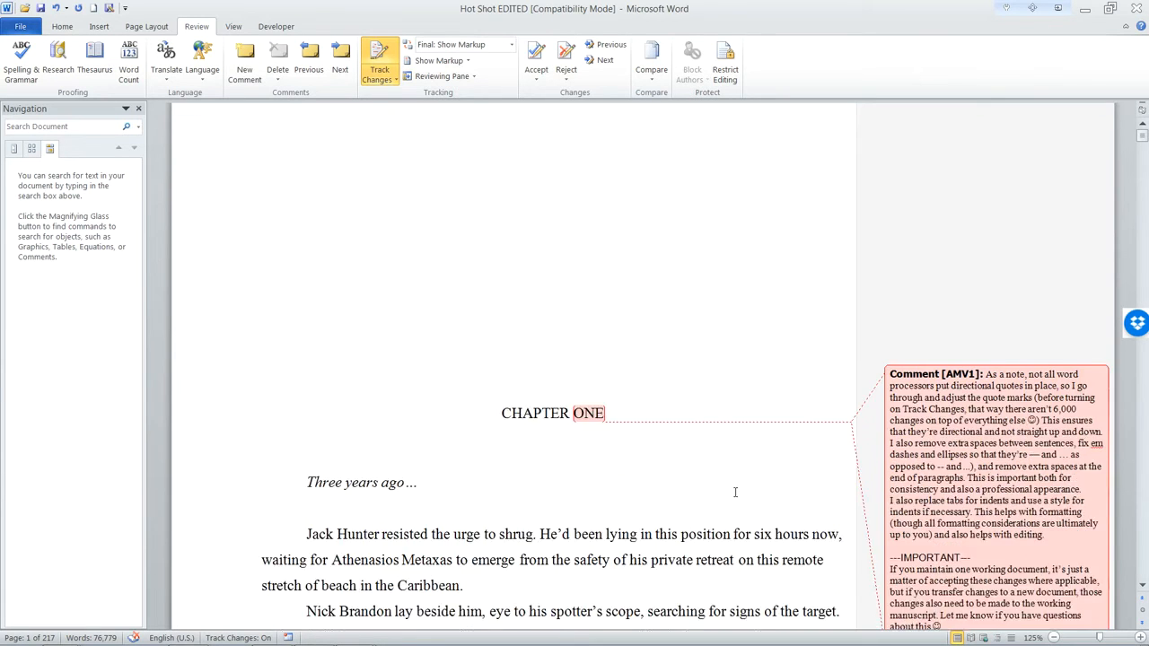
{"action": "scroll", "coordinate": [736, 492], "scroll_direction": "up", "scroll_amount": 2}
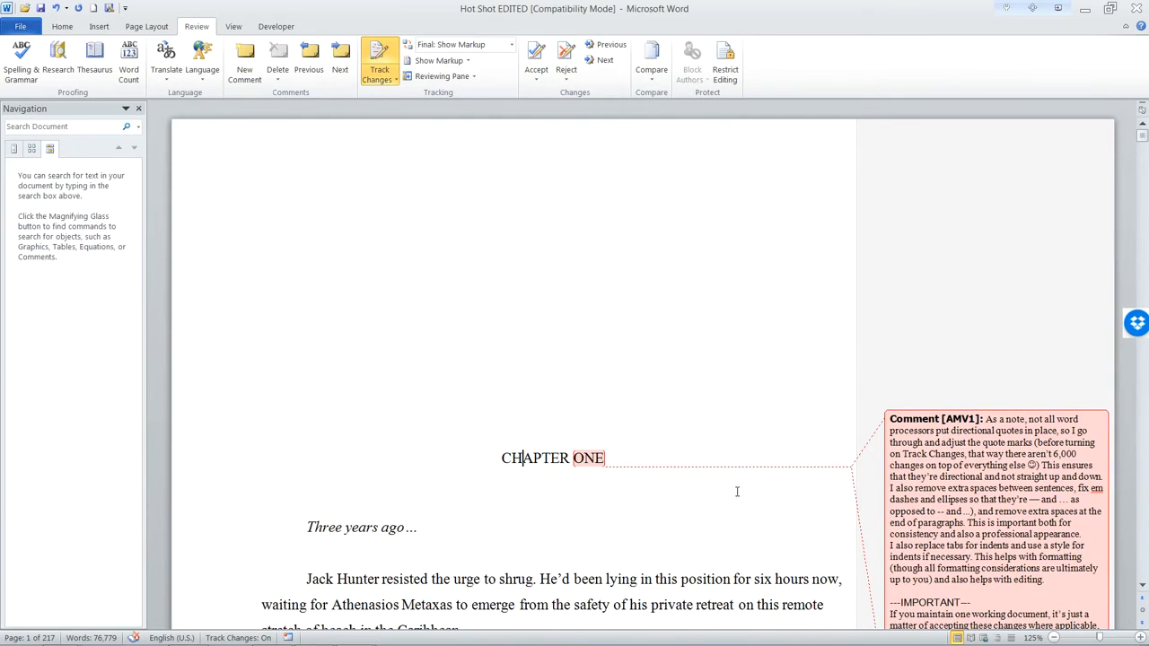
{"action": "scroll", "coordinate": [736, 492], "scroll_direction": "down", "scroll_amount": 2}
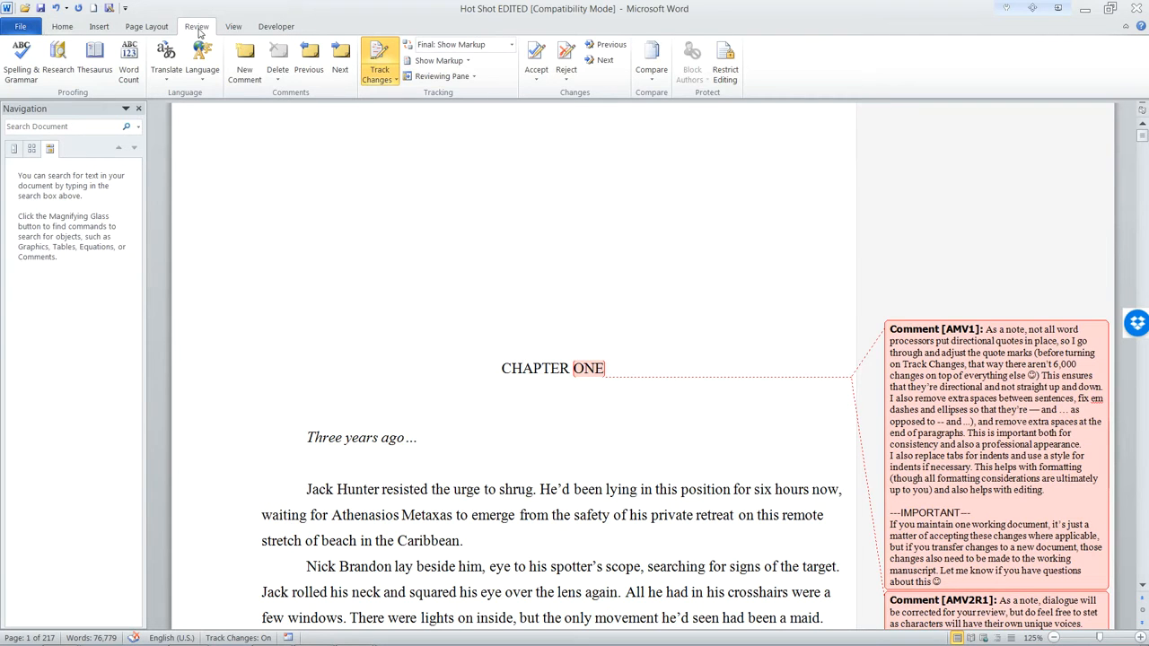
{"action": "left_click", "coordinate": [231, 30]}
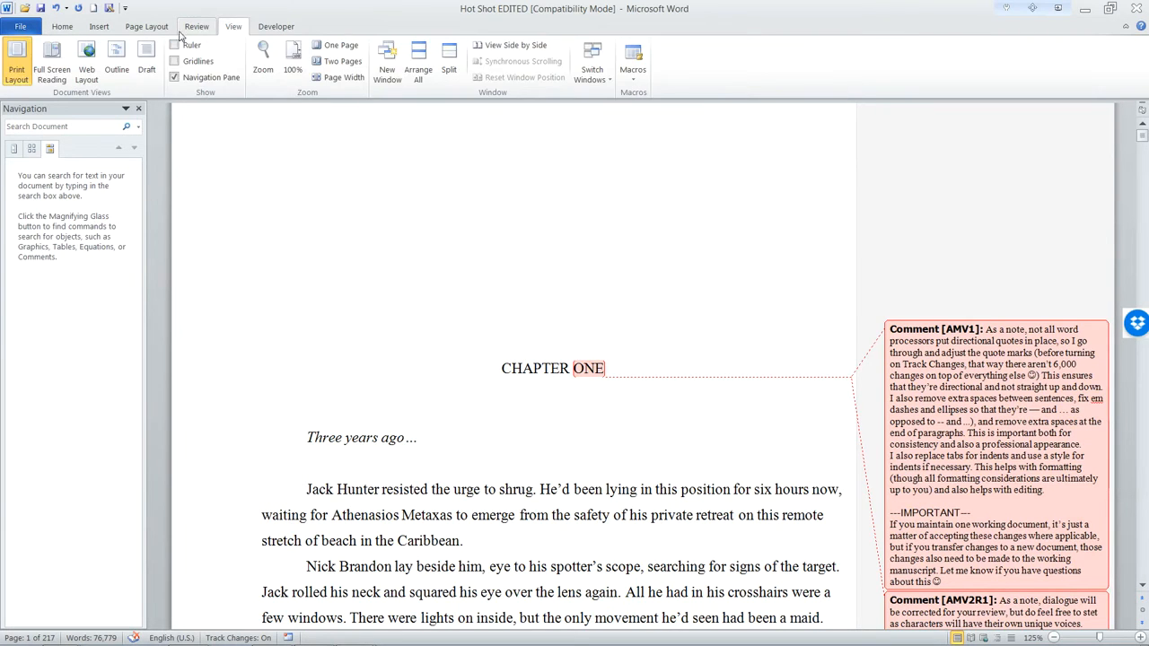
{"action": "left_click", "coordinate": [198, 28]}
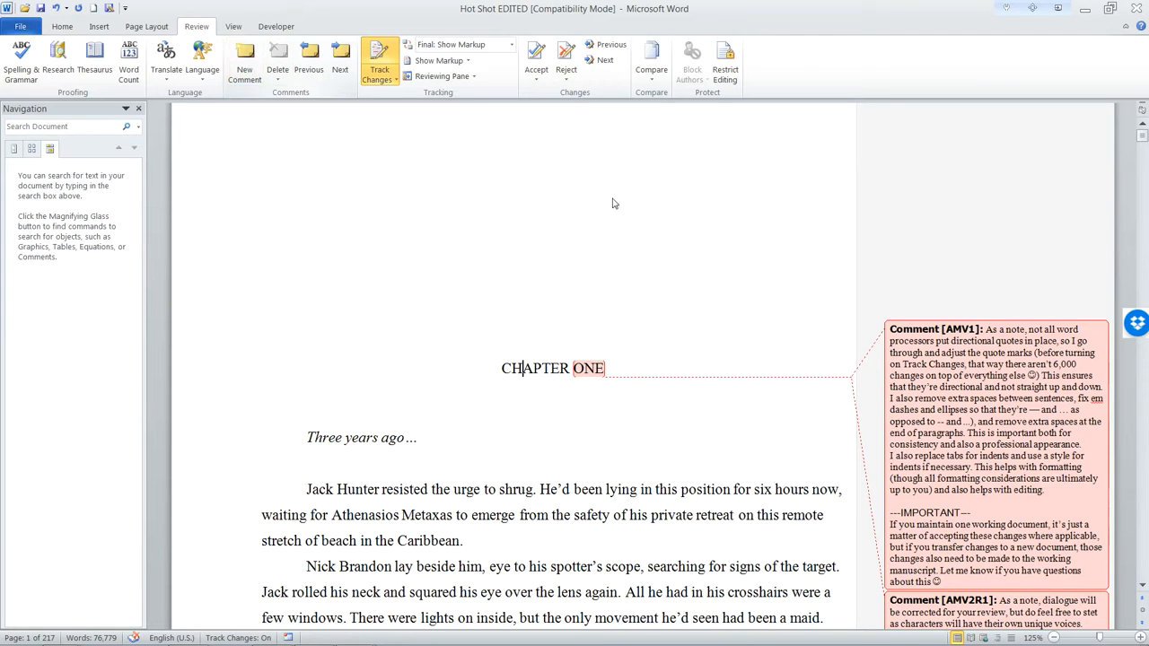
{"action": "left_click", "coordinate": [926, 376]}
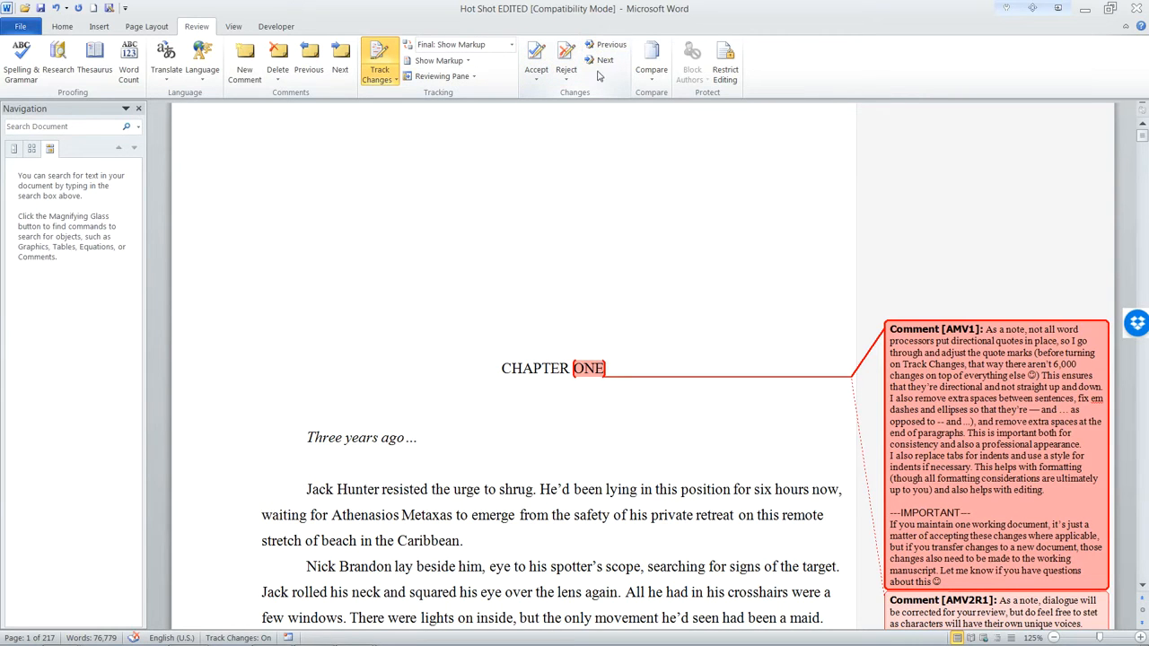
{"action": "left_click", "coordinate": [504, 361]}
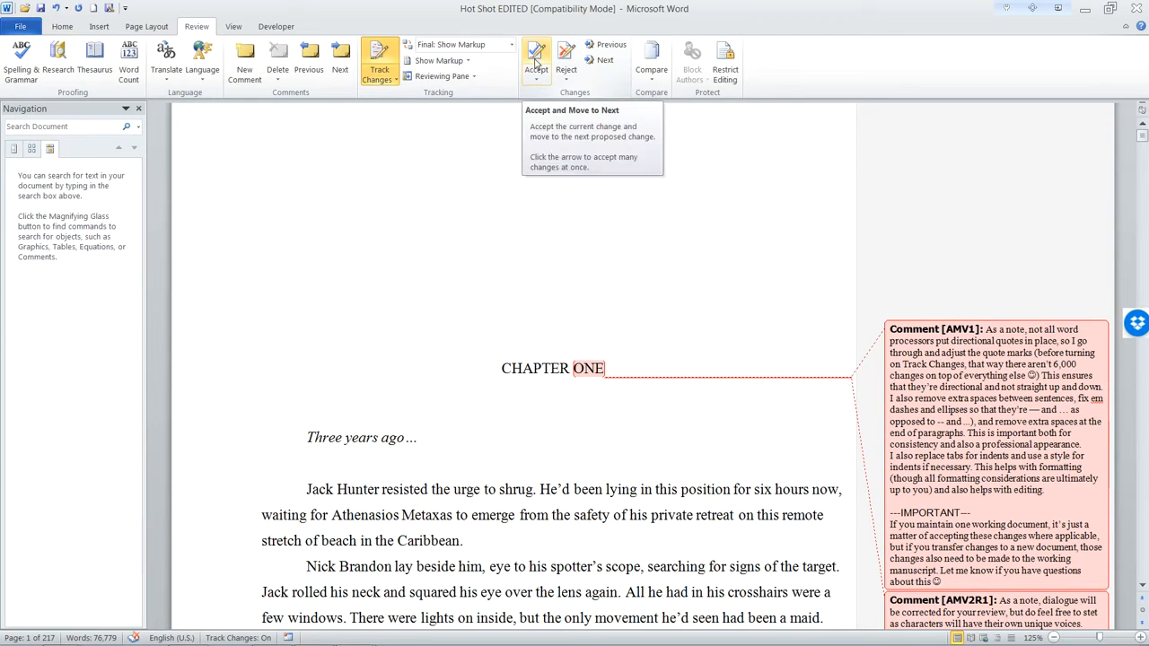
{"action": "left_click", "coordinate": [536, 61]}
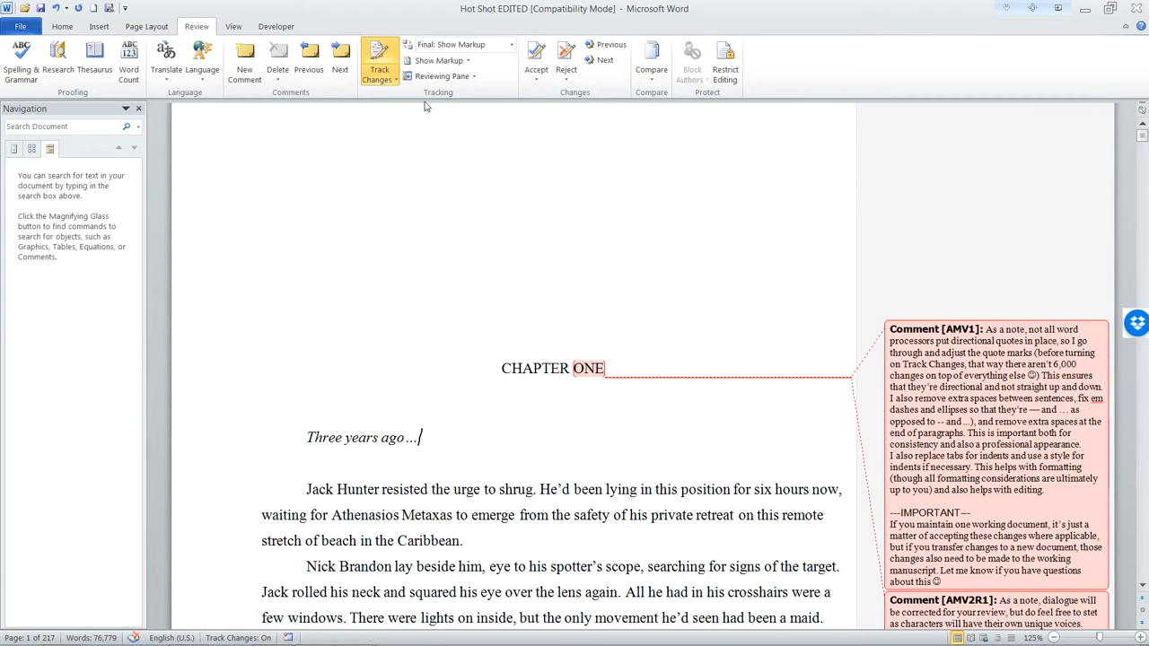
Open the Reviewing Pane to look at the list of tracked changes and comments, and close it again
{"action": "left_click", "coordinate": [438, 78]}
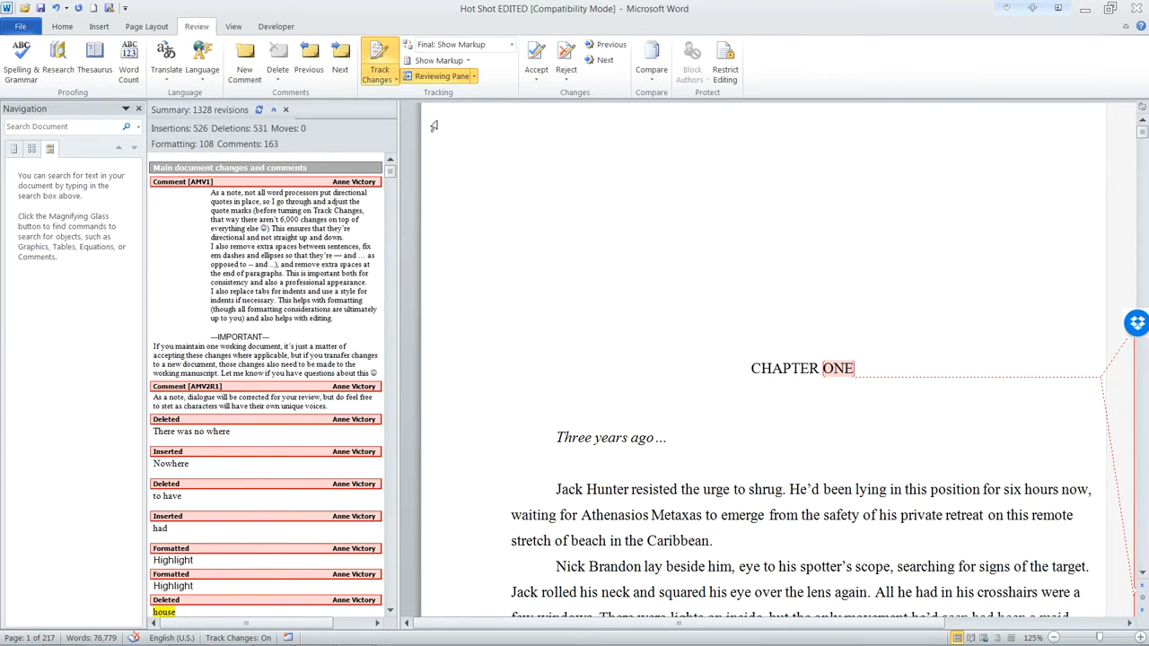
{"action": "left_click", "coordinate": [441, 77]}
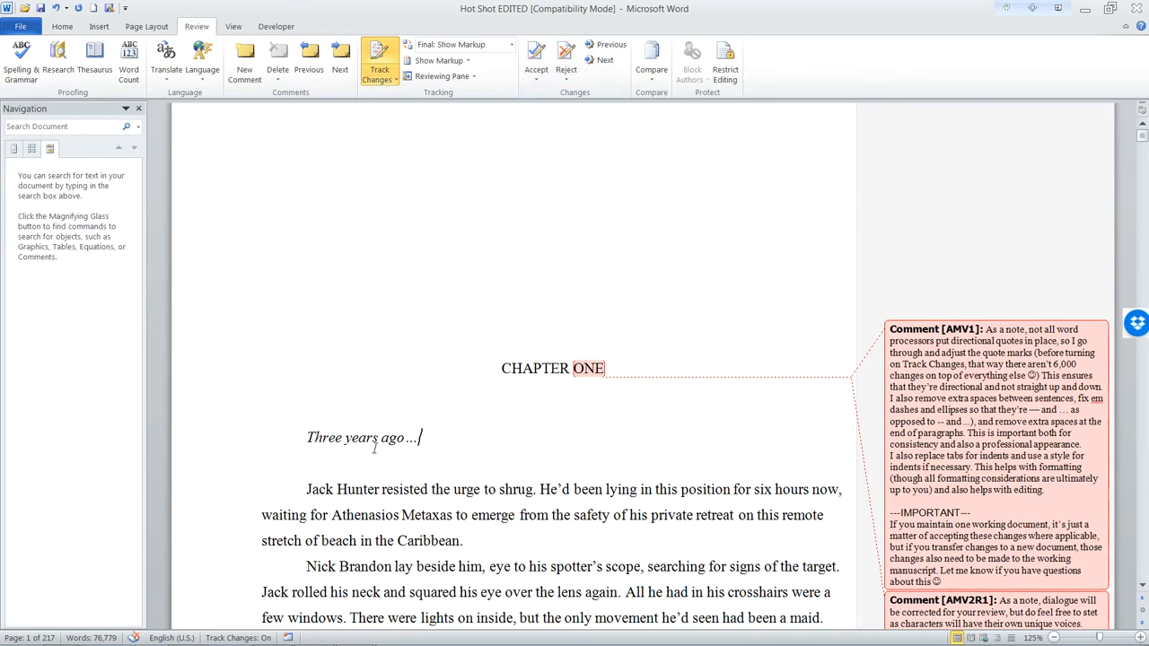
Look over the tracked edits in chapter one and view the page in its Original version without markup
{"action": "scroll", "coordinate": [374, 447], "scroll_direction": "down", "scroll_amount": 3}
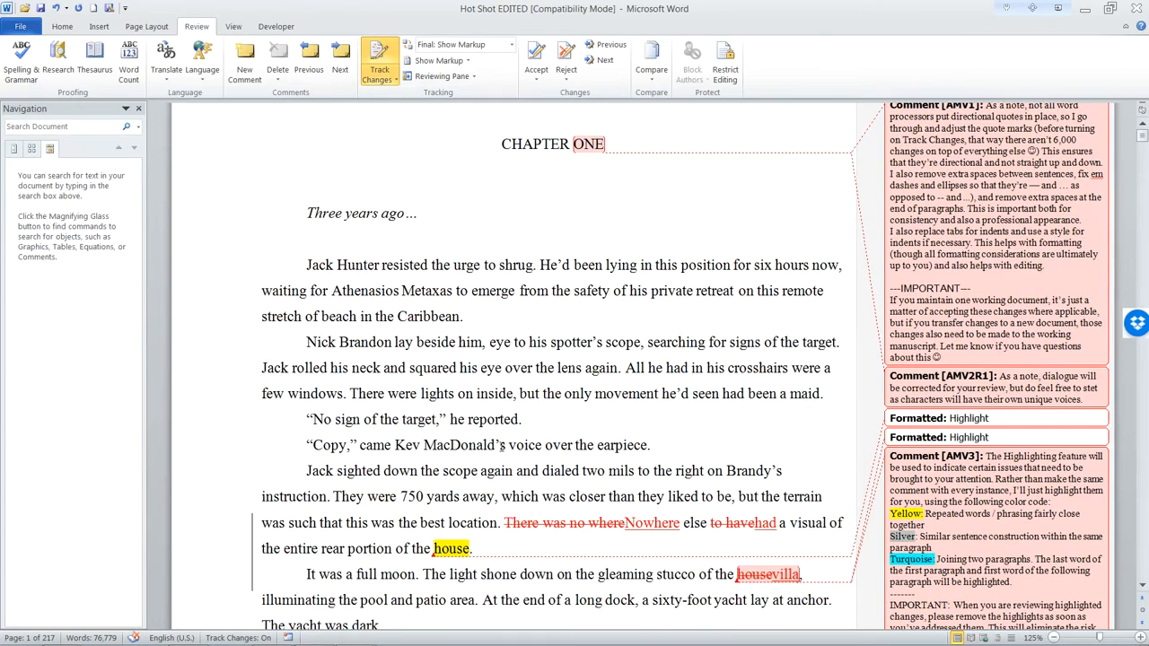
{"action": "scroll", "coordinate": [492, 444], "scroll_direction": "up", "scroll_amount": 4}
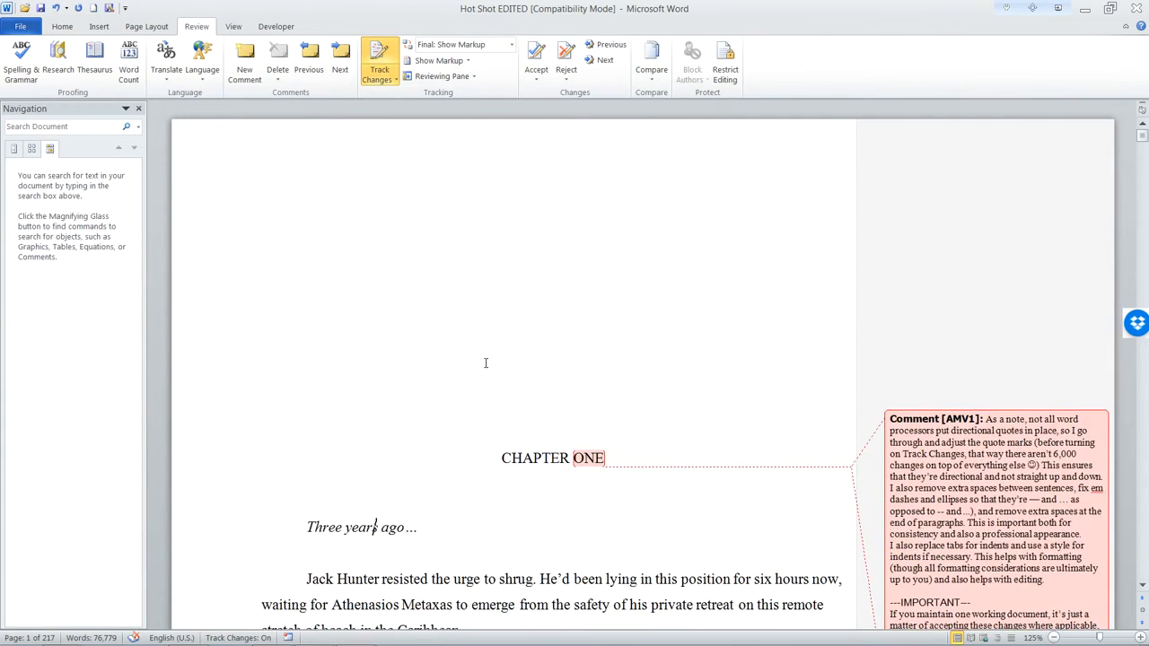
{"action": "scroll", "coordinate": [507, 371], "scroll_direction": "down", "scroll_amount": 3}
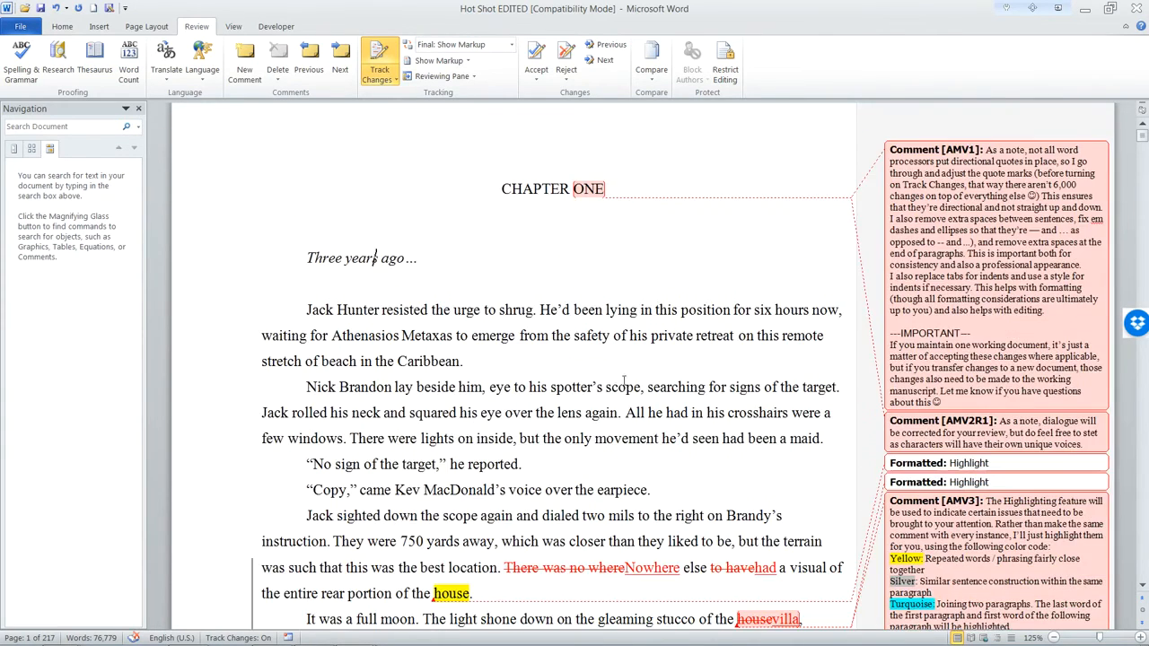
{"action": "scroll", "coordinate": [617, 461], "scroll_direction": "down", "scroll_amount": 2}
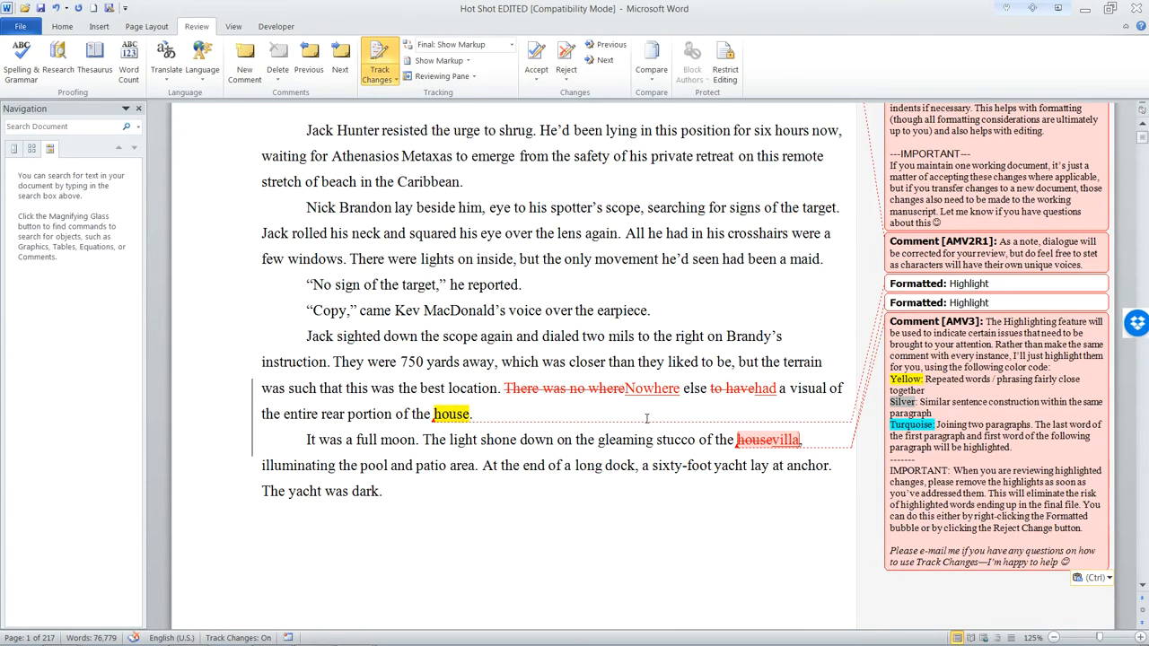
{"action": "scroll", "coordinate": [635, 423], "scroll_direction": "up", "scroll_amount": 4}
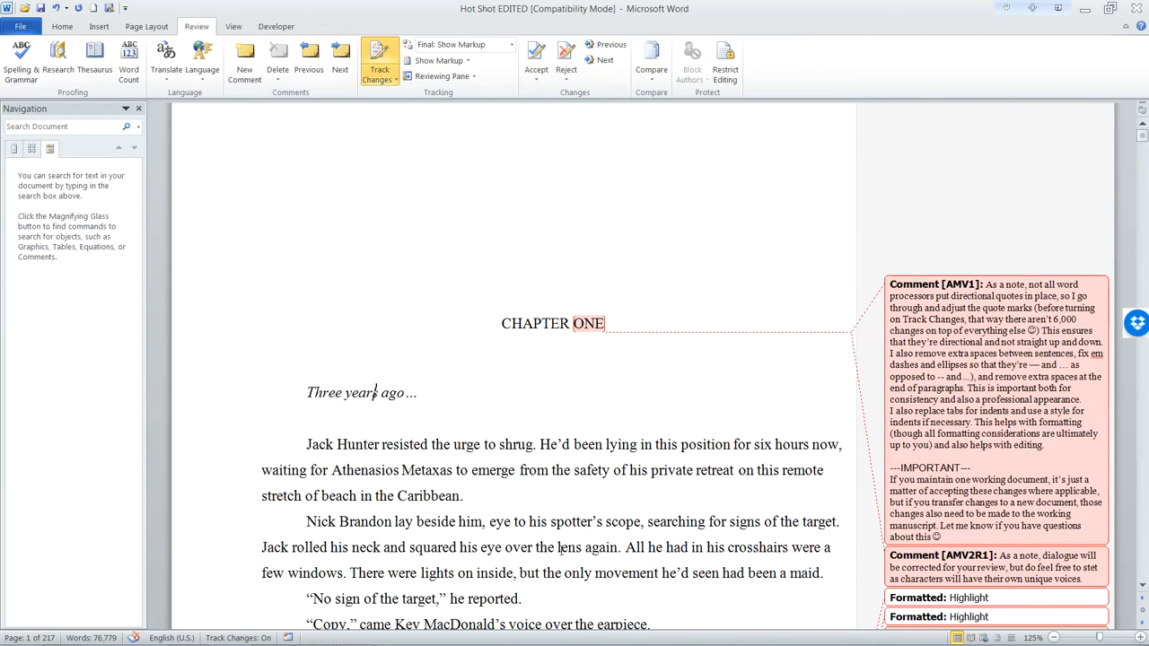
{"action": "left_click", "coordinate": [443, 49]}
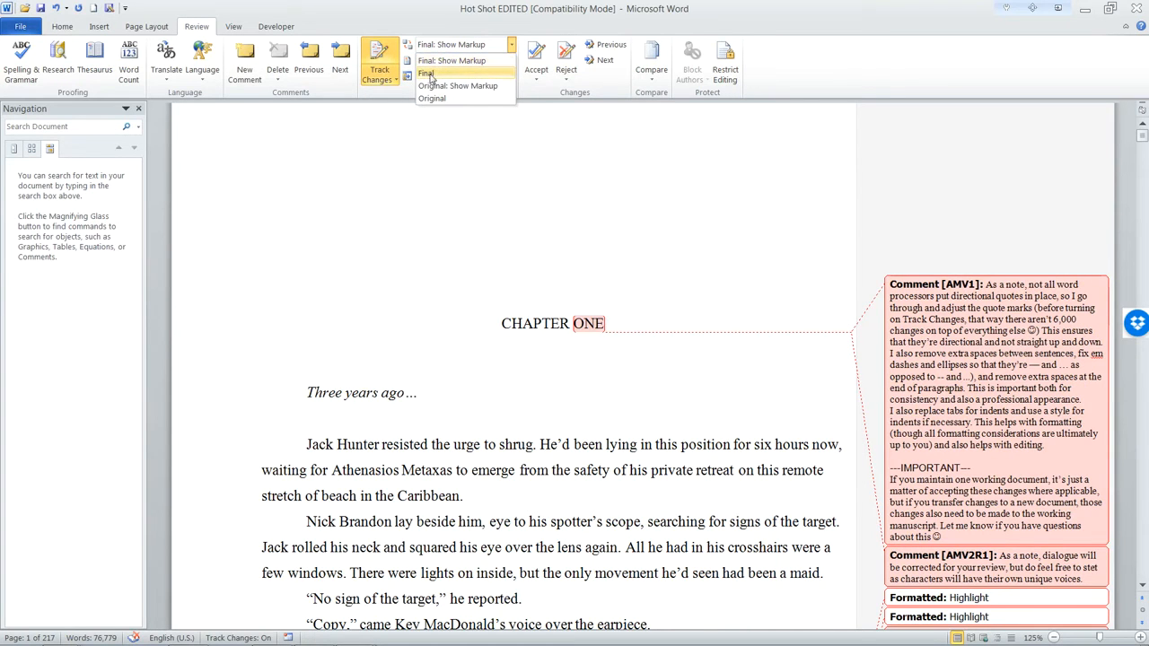
{"action": "left_click", "coordinate": [453, 99]}
{"action": "scroll", "coordinate": [539, 279], "scroll_direction": "down", "scroll_amount": 4}
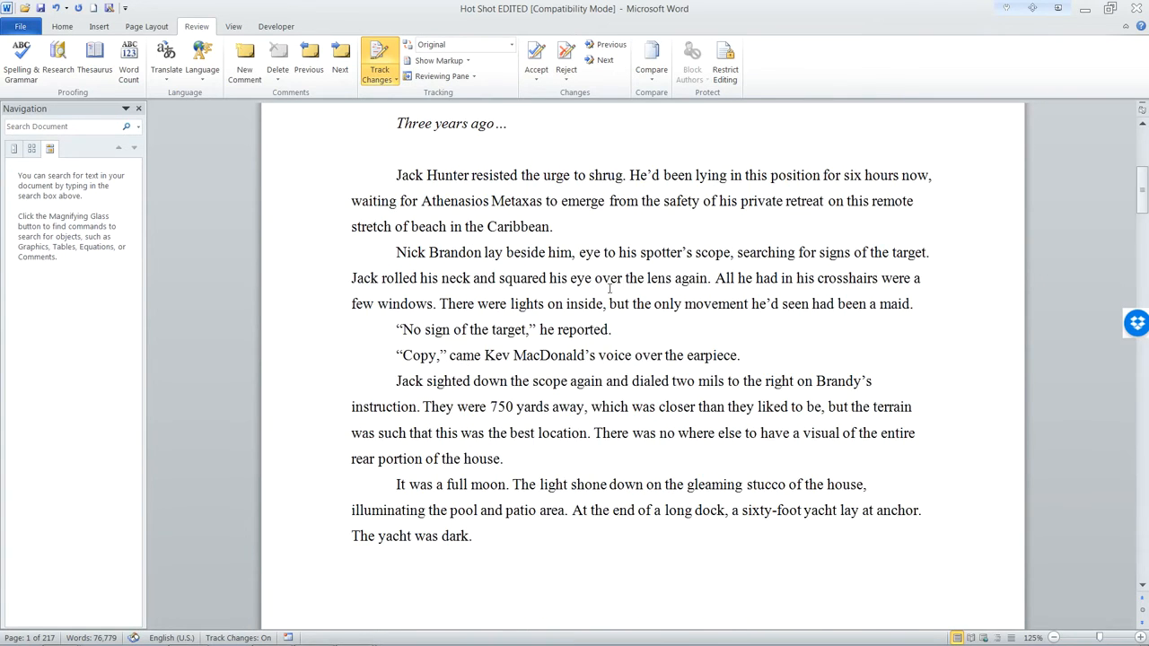
{"action": "scroll", "coordinate": [608, 287], "scroll_direction": "up", "scroll_amount": 3}
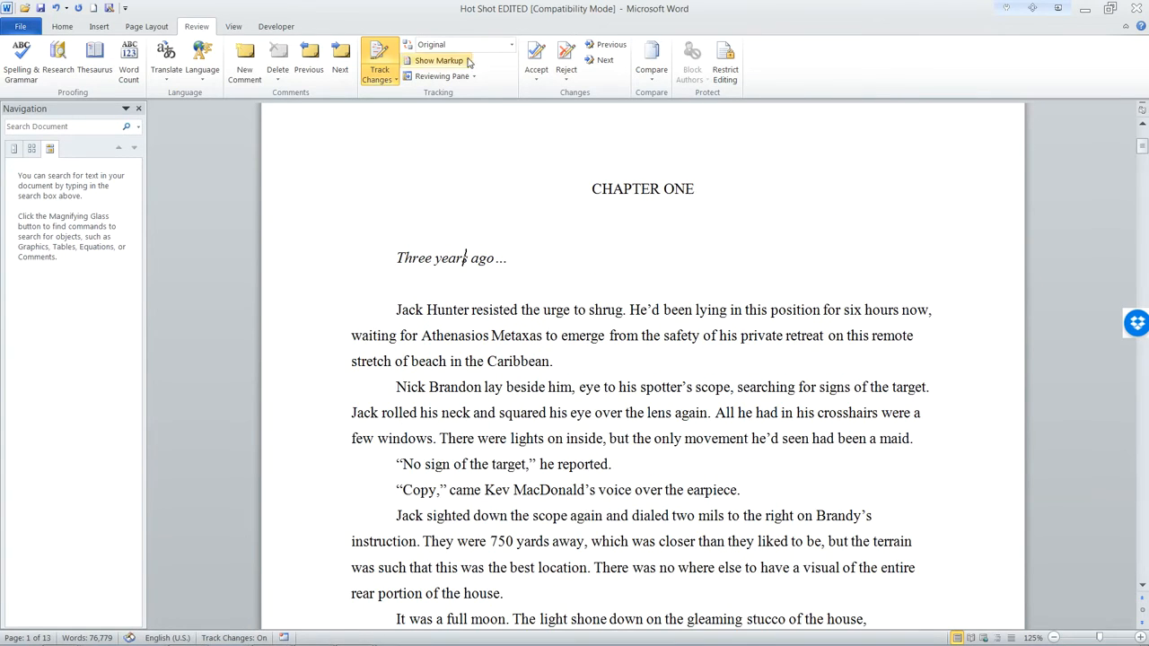
View the manuscript as Final without markup, and return the display to Final: Show Markup
{"action": "left_click", "coordinate": [467, 44]}
{"action": "left_click", "coordinate": [454, 74]}
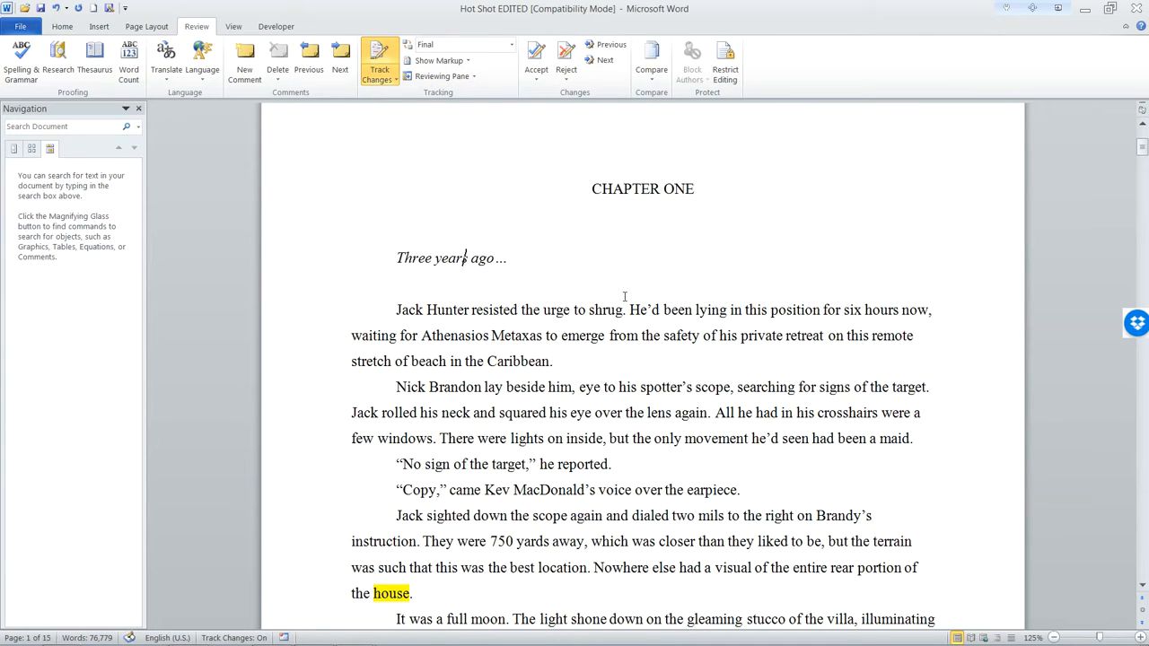
{"action": "left_click", "coordinate": [448, 48]}
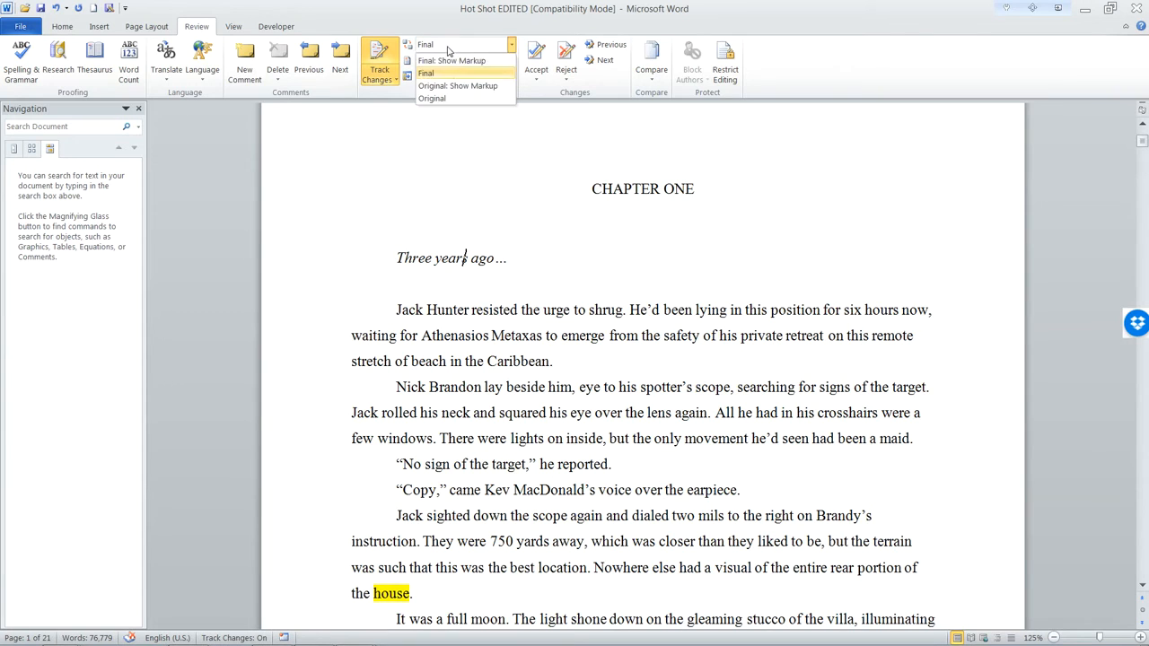
{"action": "left_click", "coordinate": [453, 61]}
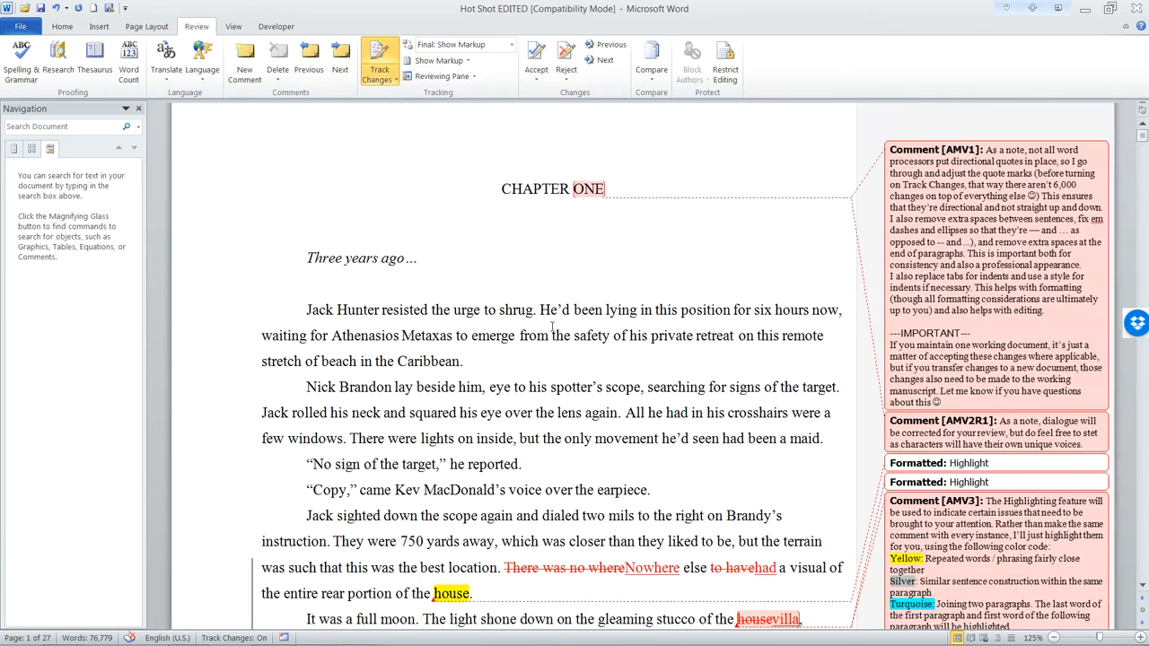
{"action": "scroll", "coordinate": [666, 449], "scroll_direction": "down", "scroll_amount": 5}
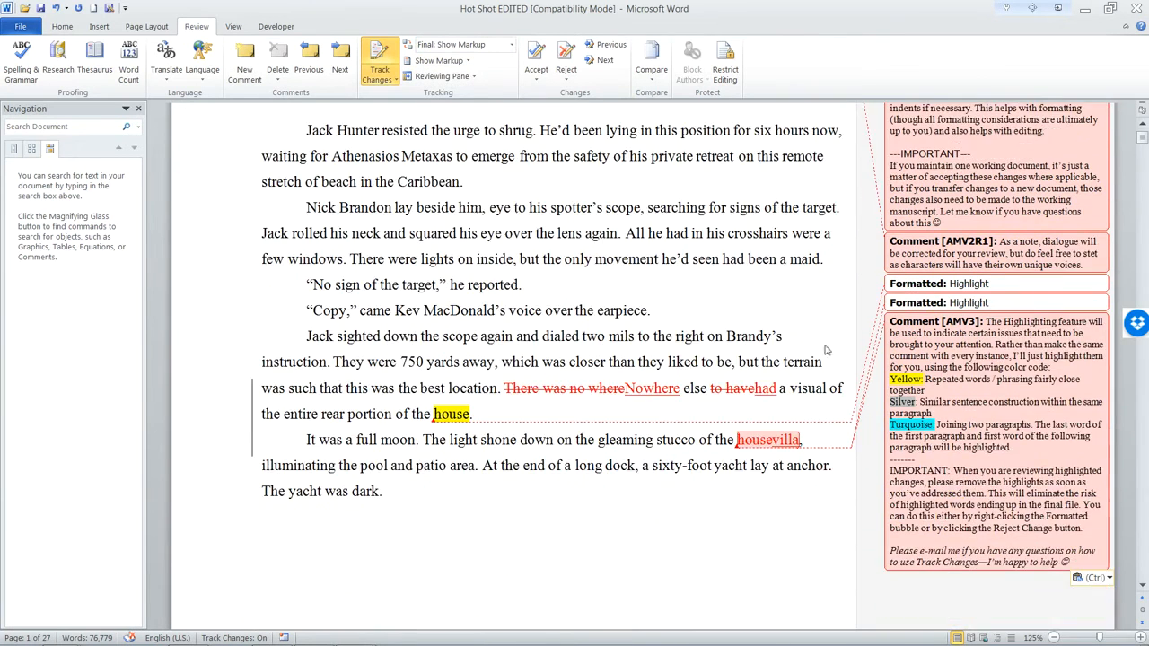
{"action": "scroll", "coordinate": [628, 275], "scroll_direction": "up", "scroll_amount": 3}
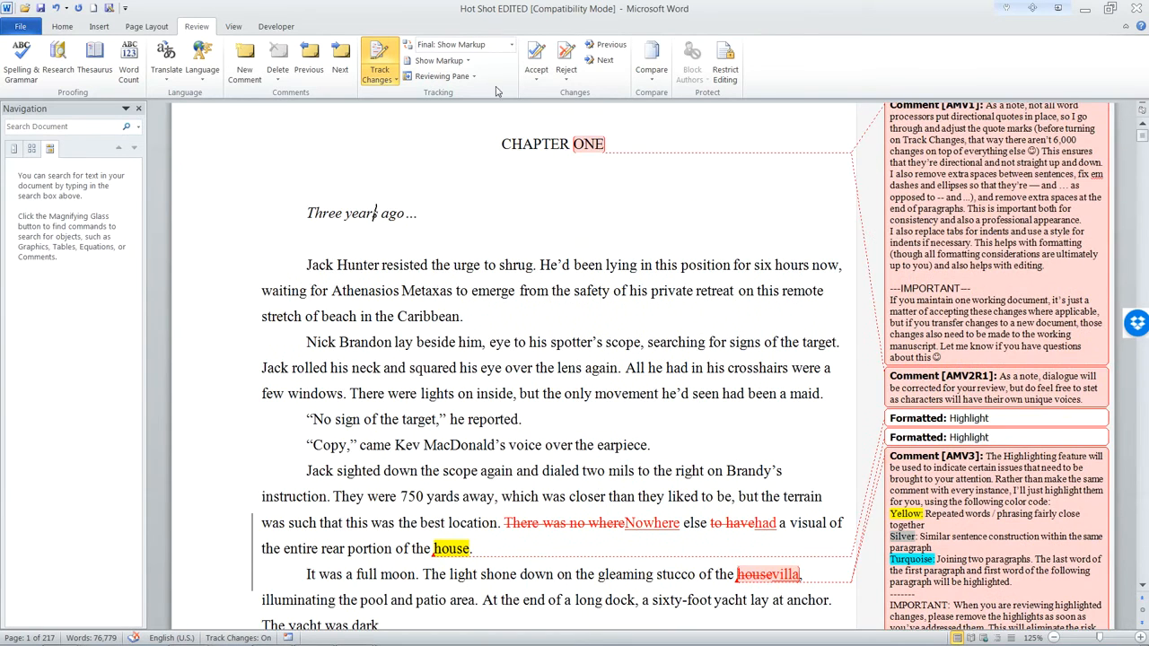
{"action": "left_click", "coordinate": [512, 44]}
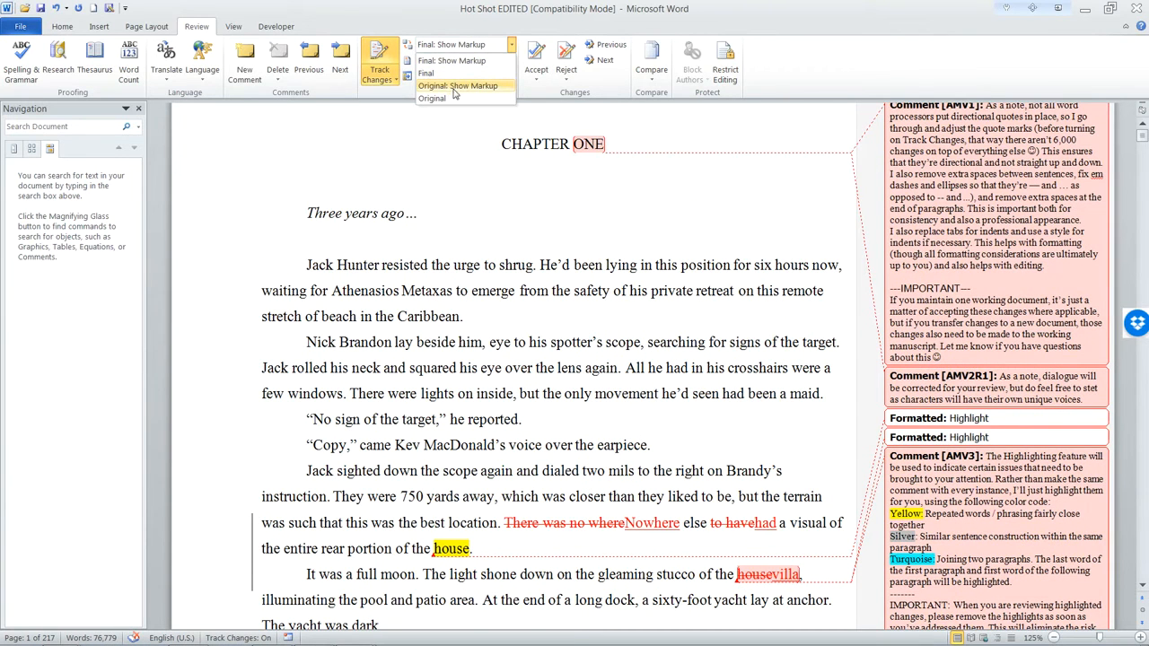
{"action": "left_click", "coordinate": [375, 212]}
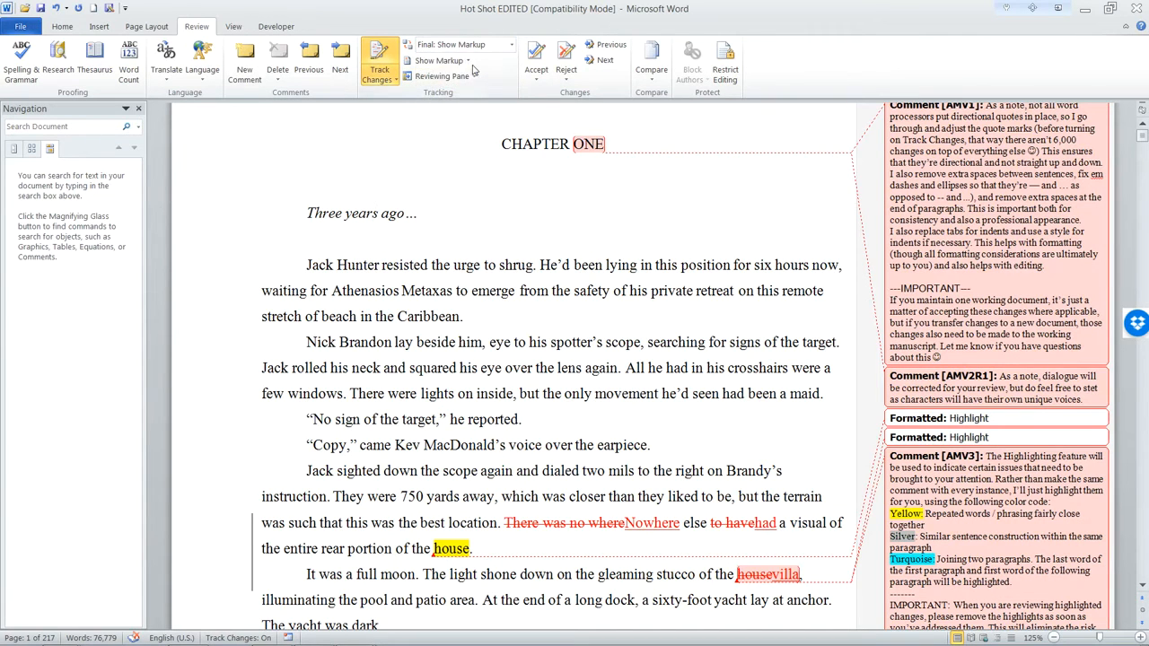
Hide the comments from the displayed markup, and show them again
{"action": "left_click", "coordinate": [460, 60]}
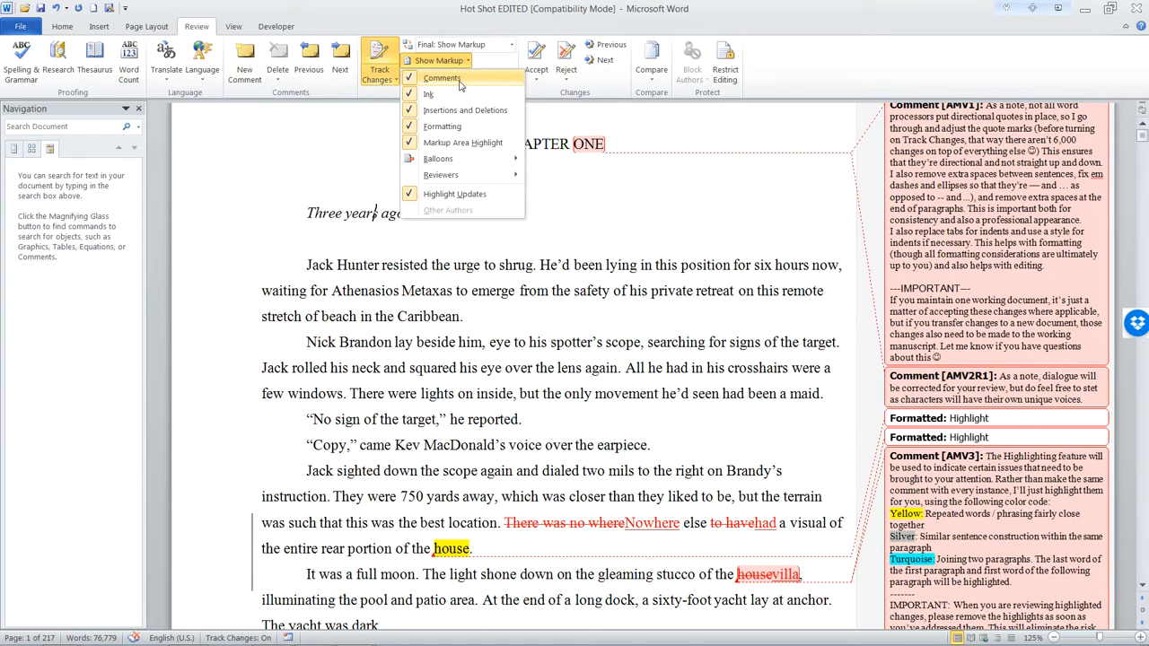
{"action": "left_click", "coordinate": [459, 79]}
{"action": "left_click", "coordinate": [460, 60]}
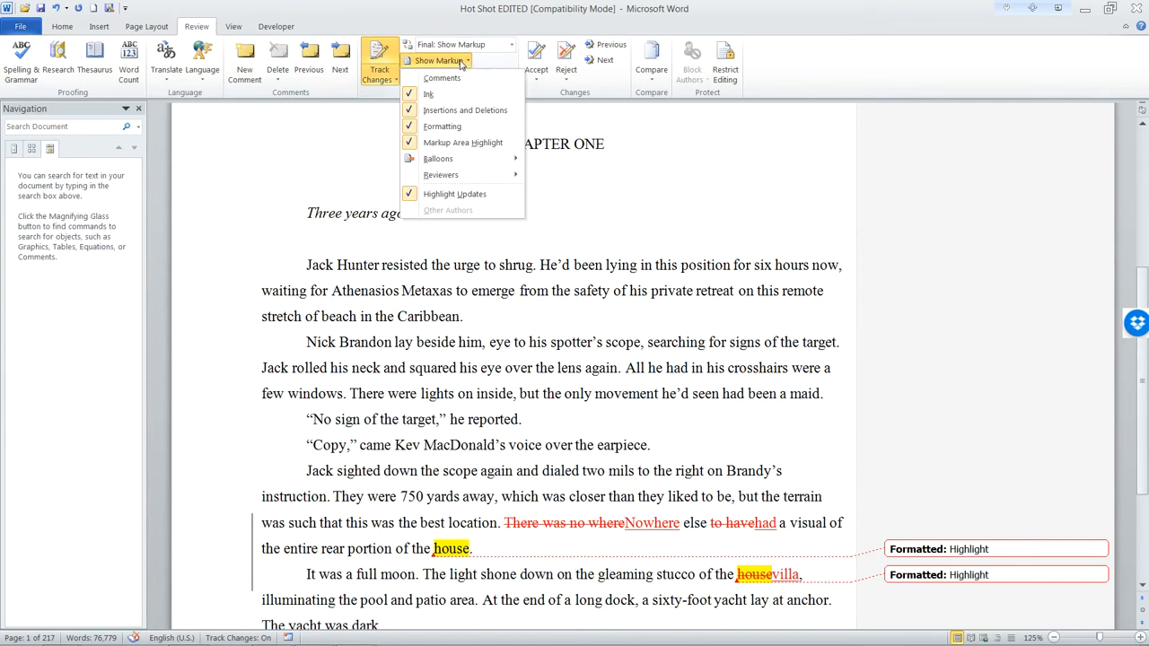
{"action": "left_click", "coordinate": [454, 80]}
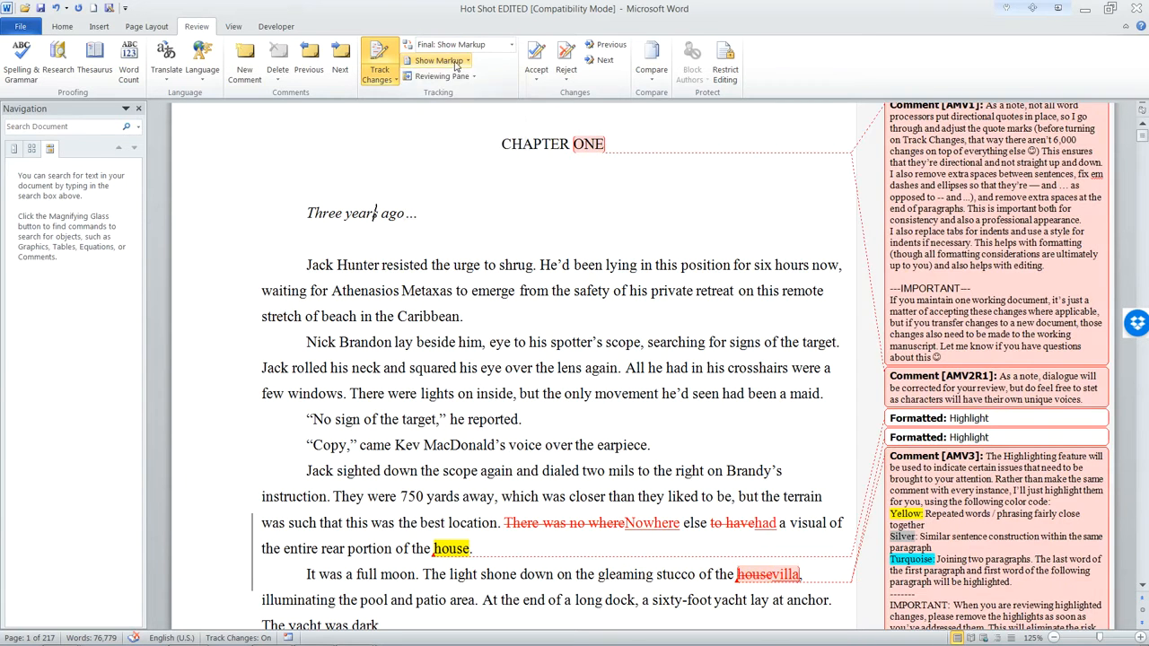
Hide the insertions and deletions from the displayed markup, and show them again
{"action": "left_click", "coordinate": [456, 61]}
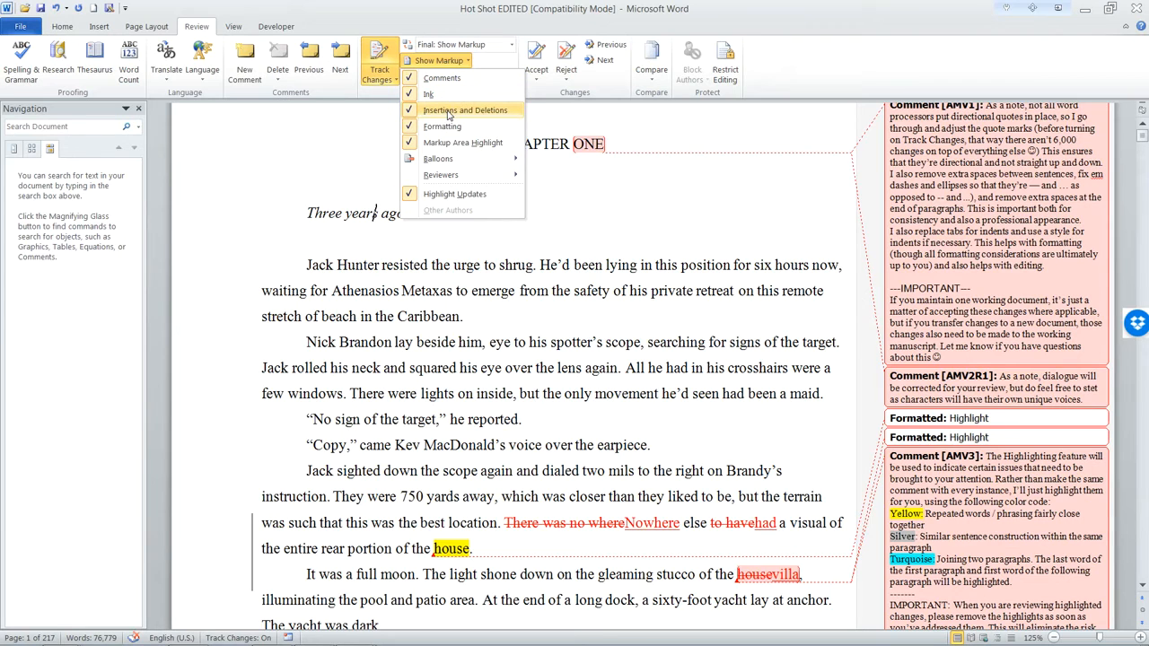
{"action": "left_click", "coordinate": [450, 112]}
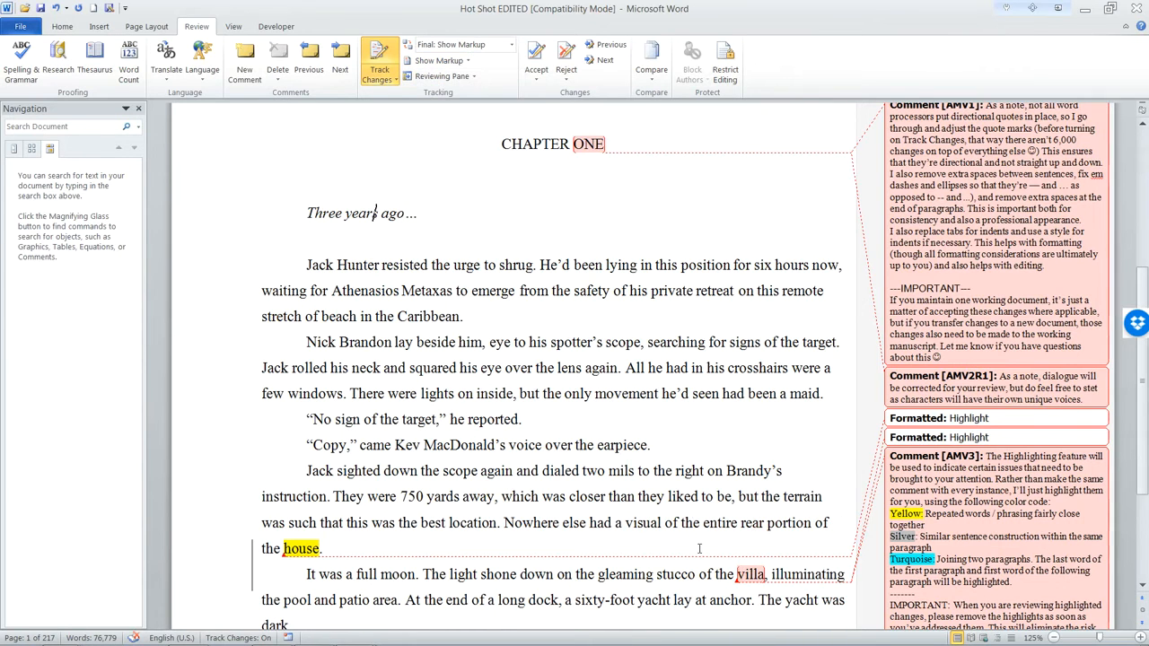
{"action": "left_click", "coordinate": [467, 61]}
{"action": "left_click", "coordinate": [453, 111]}
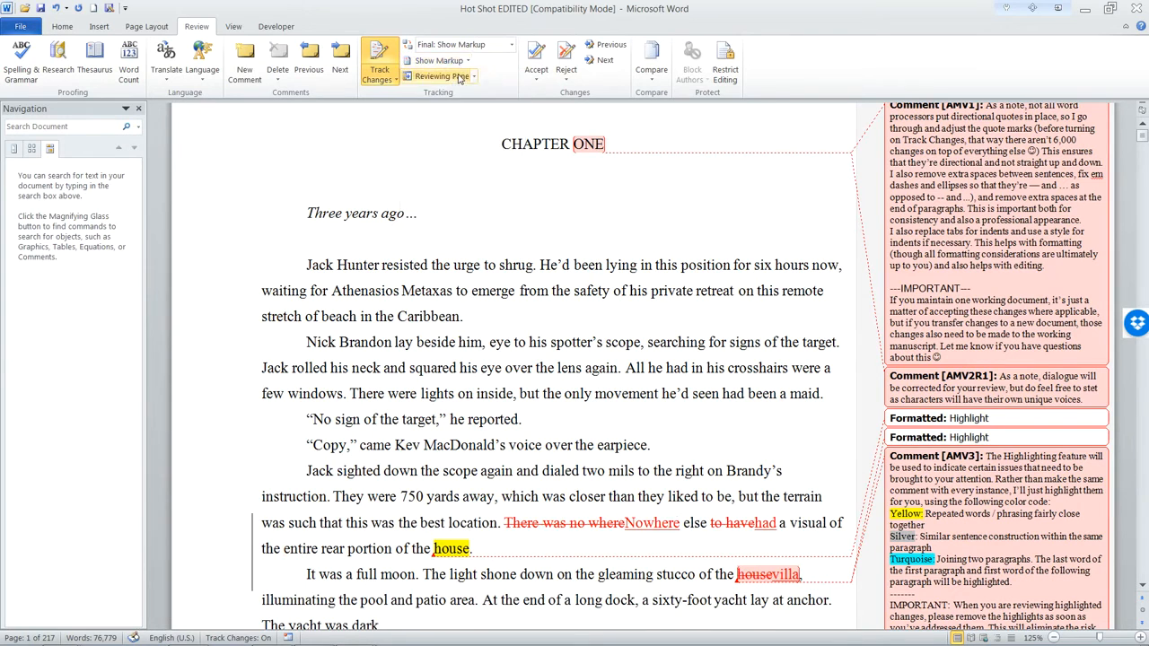
Filter the displayed markup by reviewer to hide all changes and comments made by the one individually listed reviewer
{"action": "left_click", "coordinate": [446, 61]}
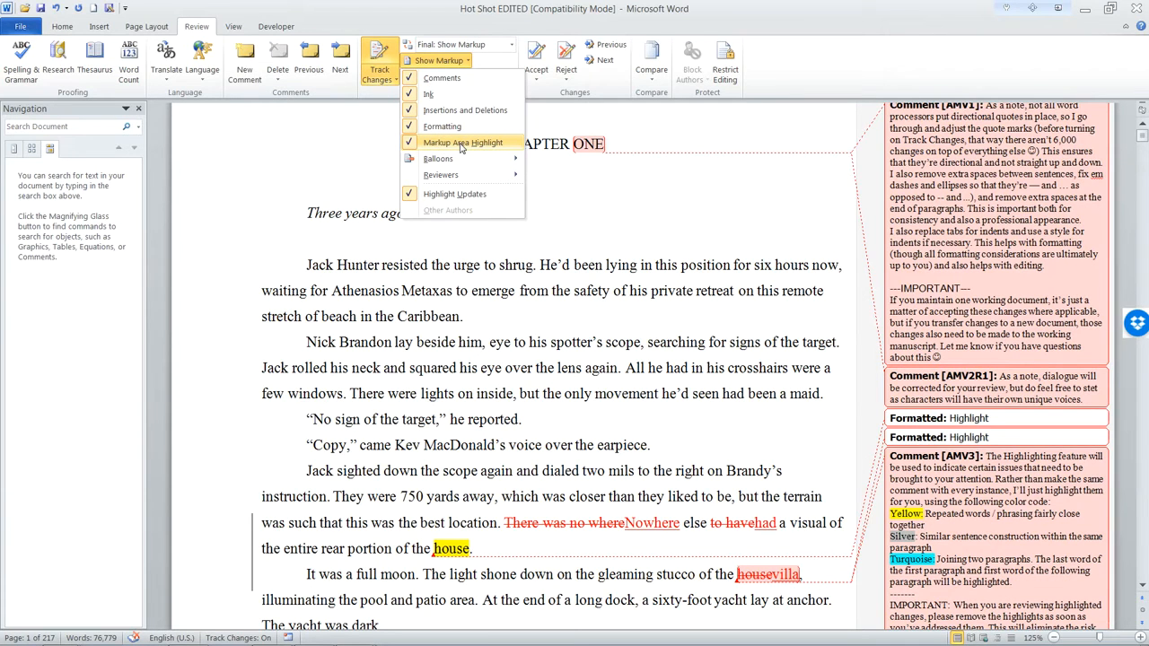
{"action": "mouse_move", "coordinate": [458, 161]}
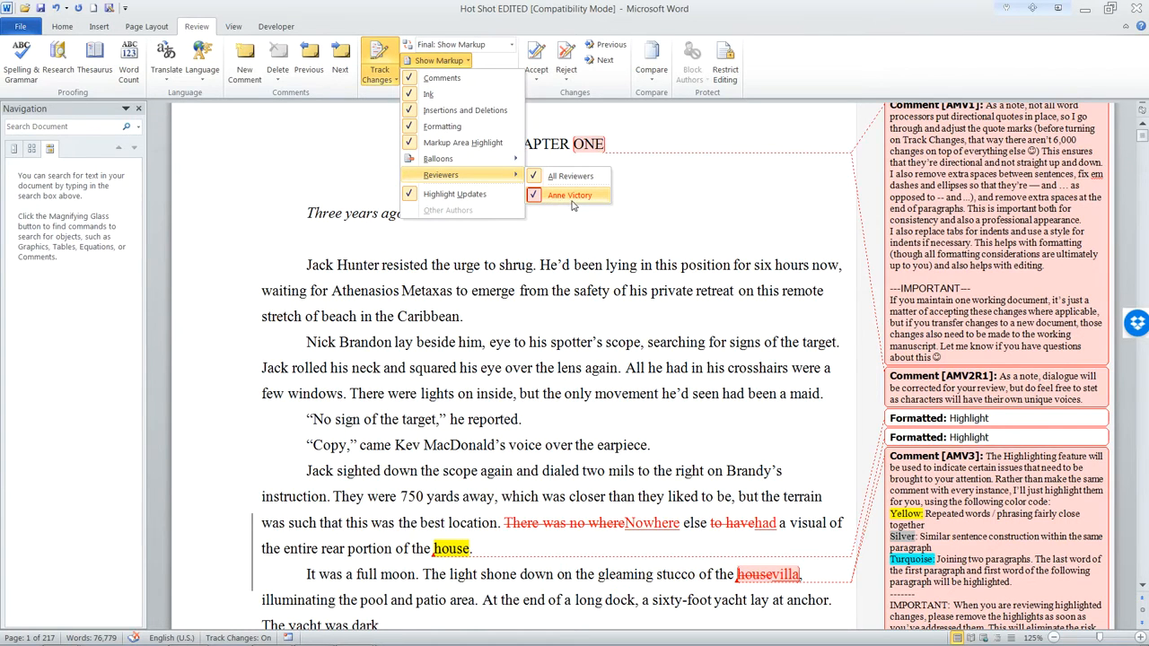
{"action": "left_click", "coordinate": [572, 199]}
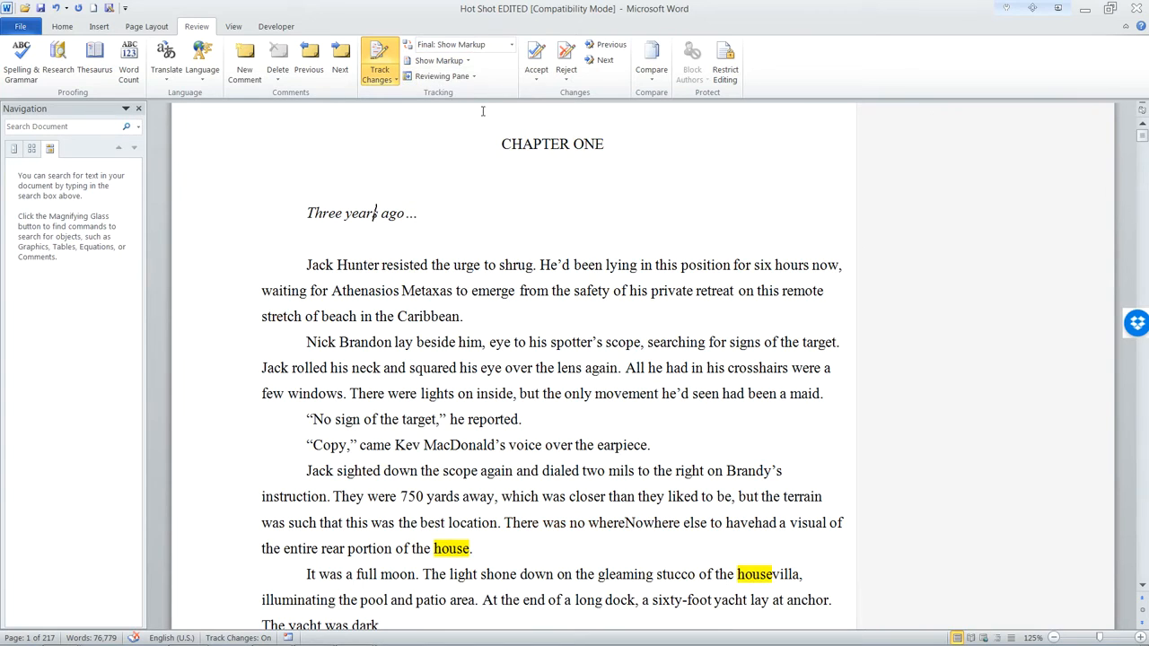
Show the changes and comments from all reviewers again in the displayed markup
{"action": "left_click", "coordinate": [453, 60]}
{"action": "mouse_move", "coordinate": [447, 182]}
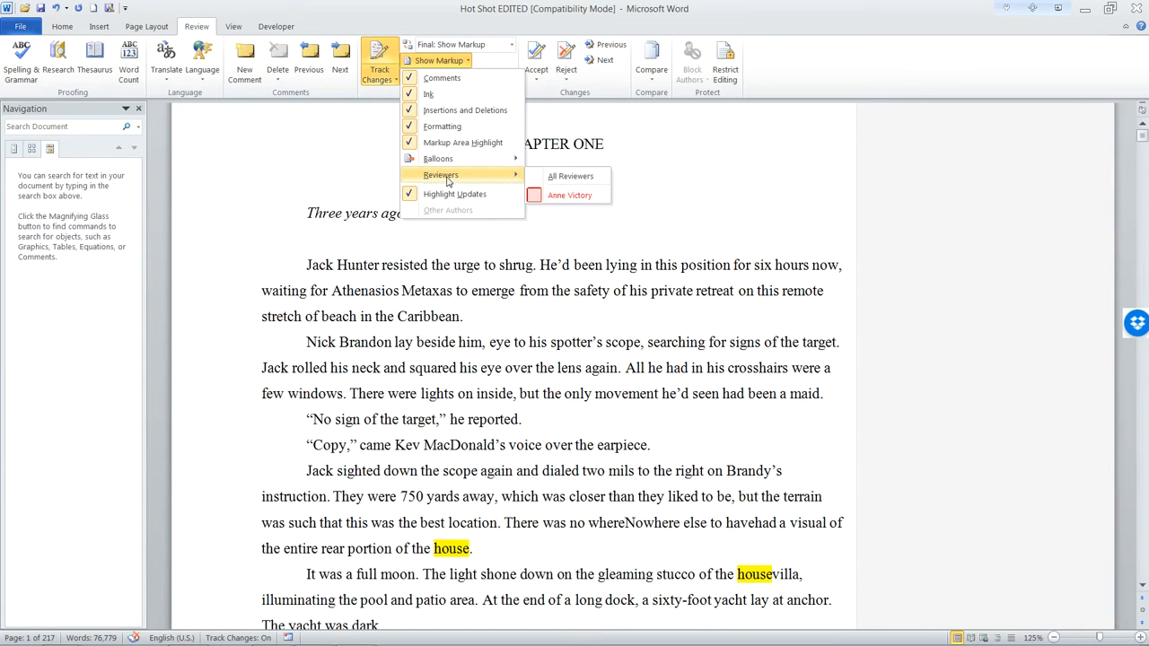
{"action": "left_click", "coordinate": [565, 176]}
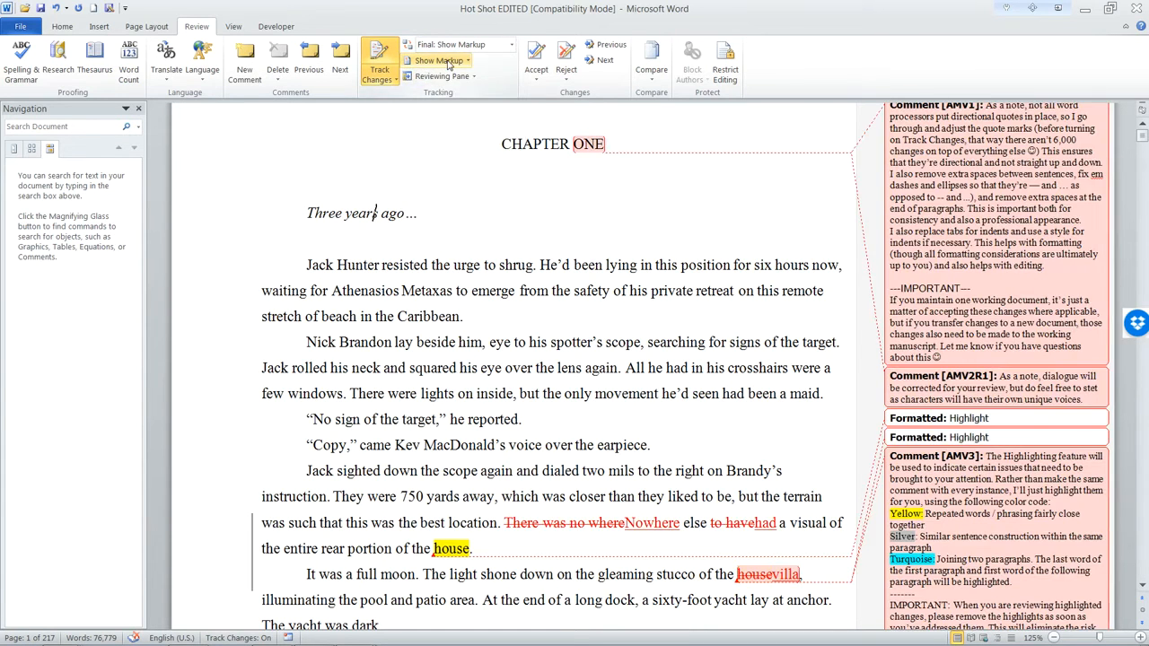
Change the balloon display so that all revisions are shown in balloons
{"action": "left_click", "coordinate": [449, 61]}
{"action": "mouse_move", "coordinate": [448, 159]}
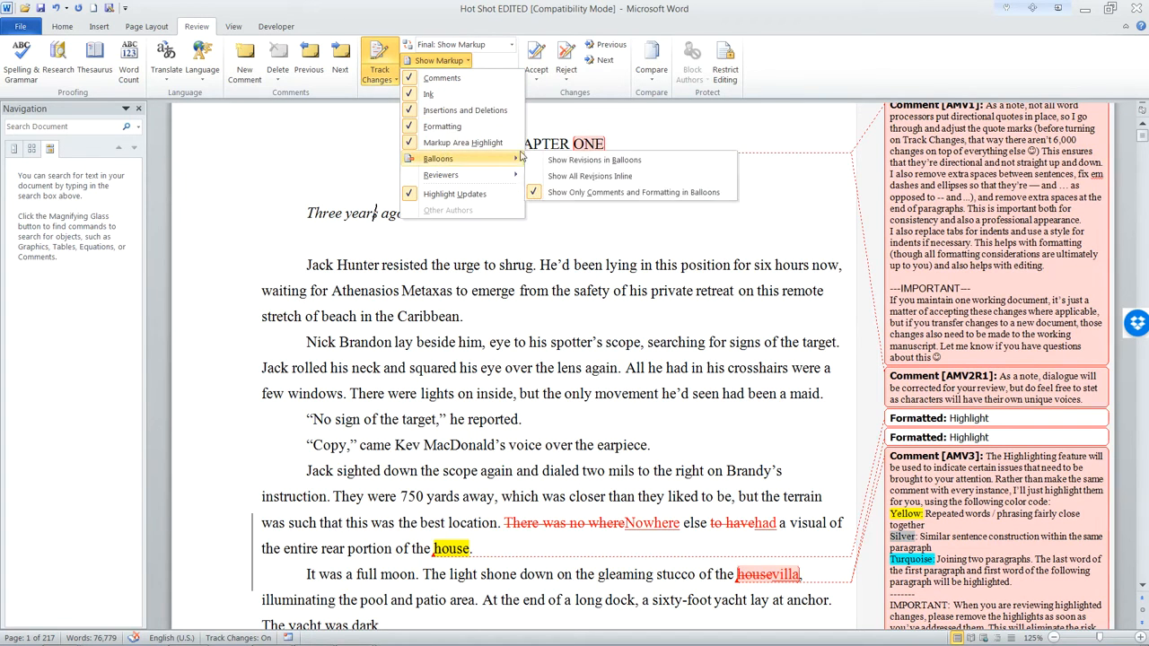
{"action": "left_click", "coordinate": [599, 161]}
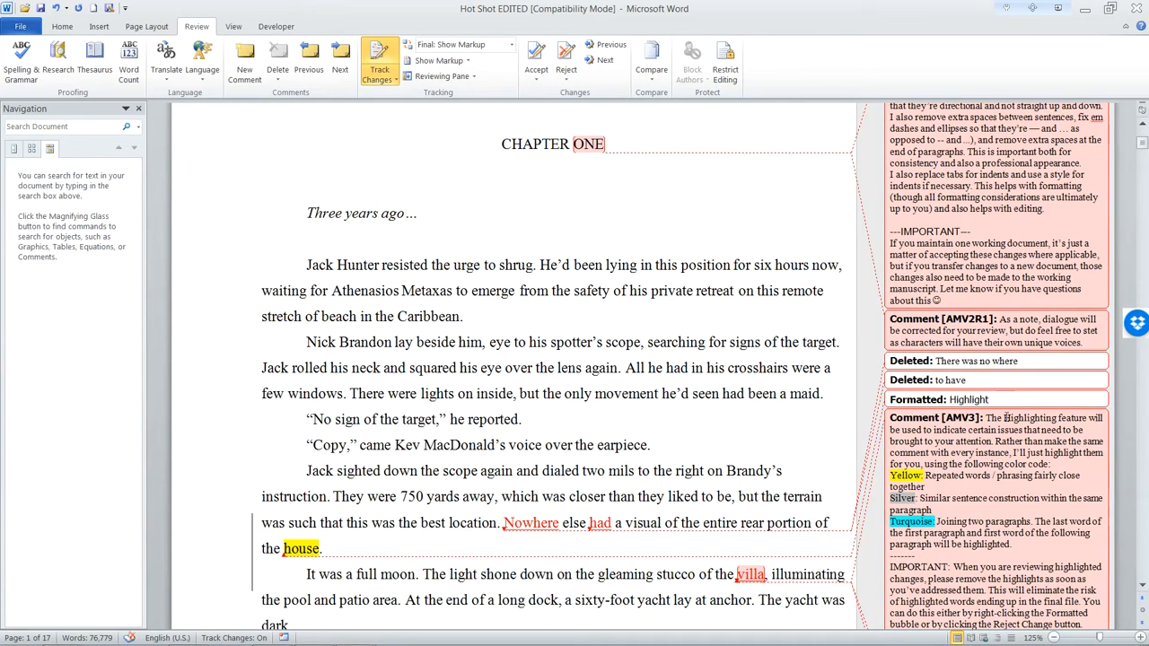
Show all revisions inline in the manuscript text, and switch back to showing revisions in balloons
{"action": "left_click", "coordinate": [440, 61]}
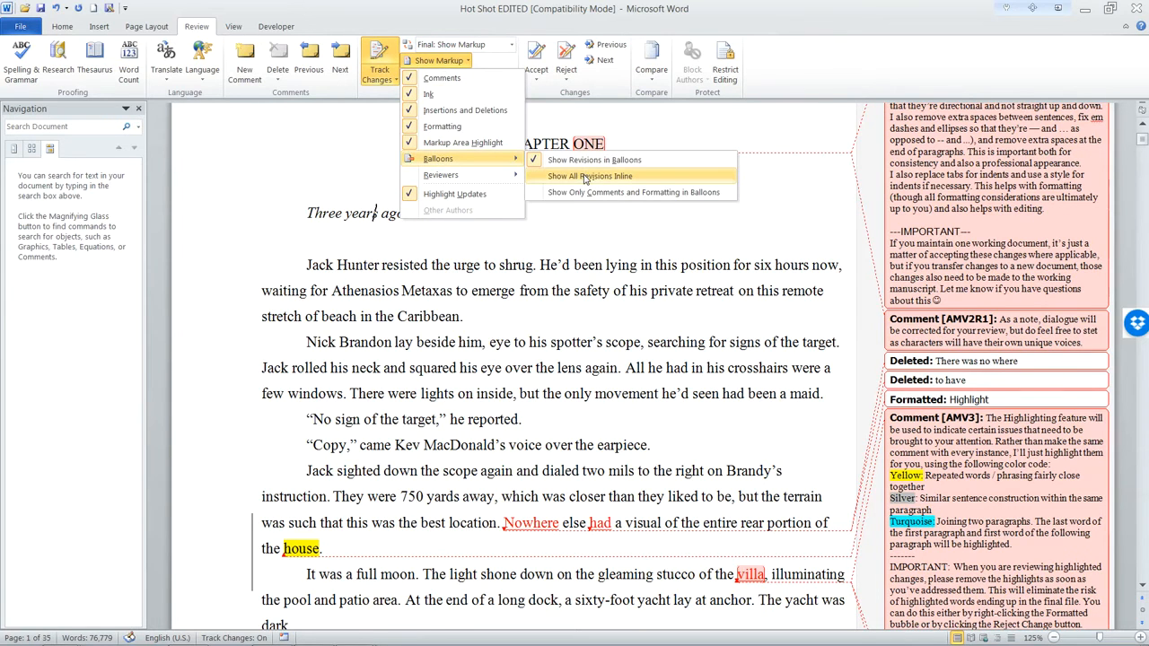
{"action": "left_click", "coordinate": [585, 176]}
{"action": "scroll", "coordinate": [564, 352], "scroll_direction": "down", "scroll_amount": 3}
{"action": "scroll", "coordinate": [564, 352], "scroll_direction": "up", "scroll_amount": 3}
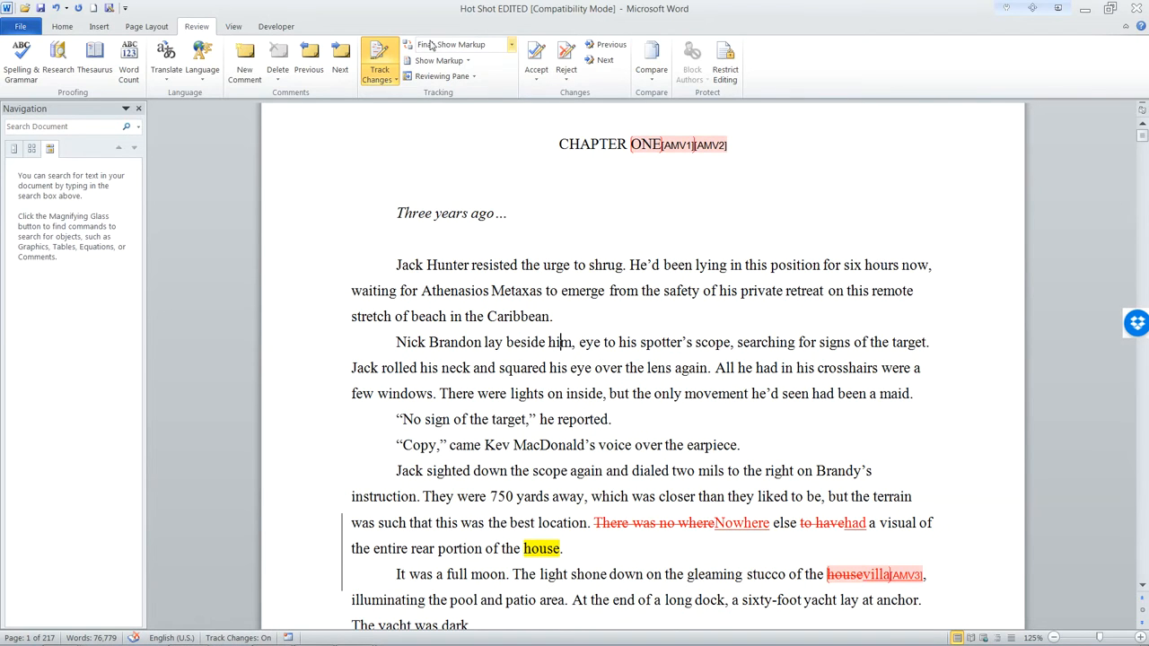
{"action": "left_click", "coordinate": [439, 61]}
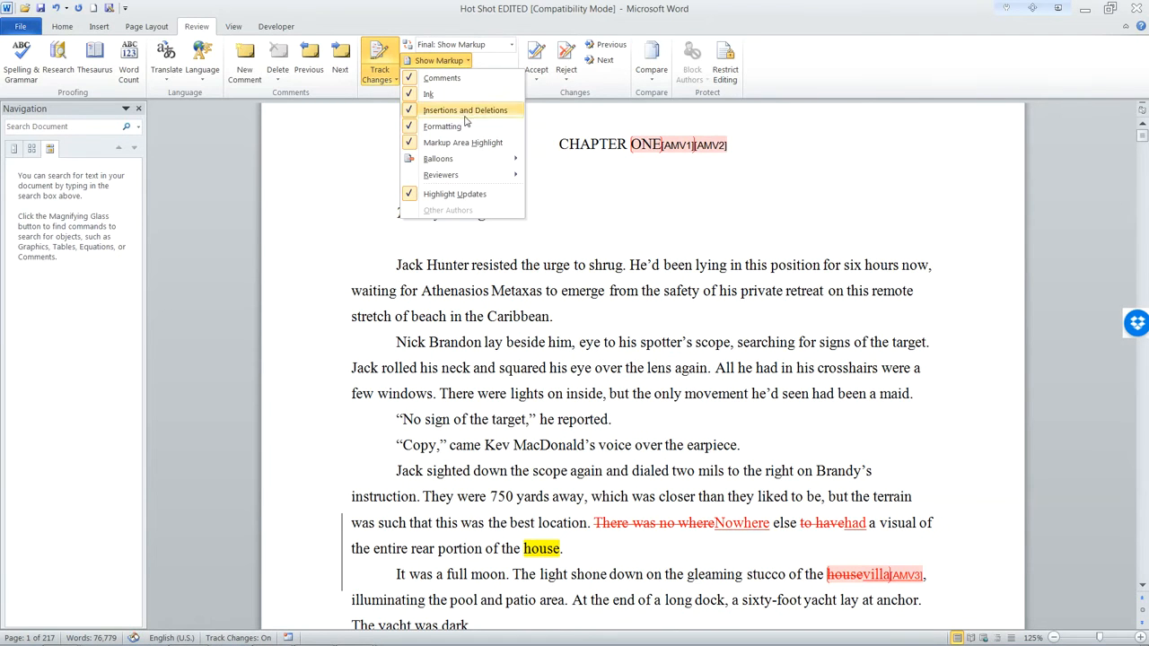
{"action": "mouse_move", "coordinate": [464, 159]}
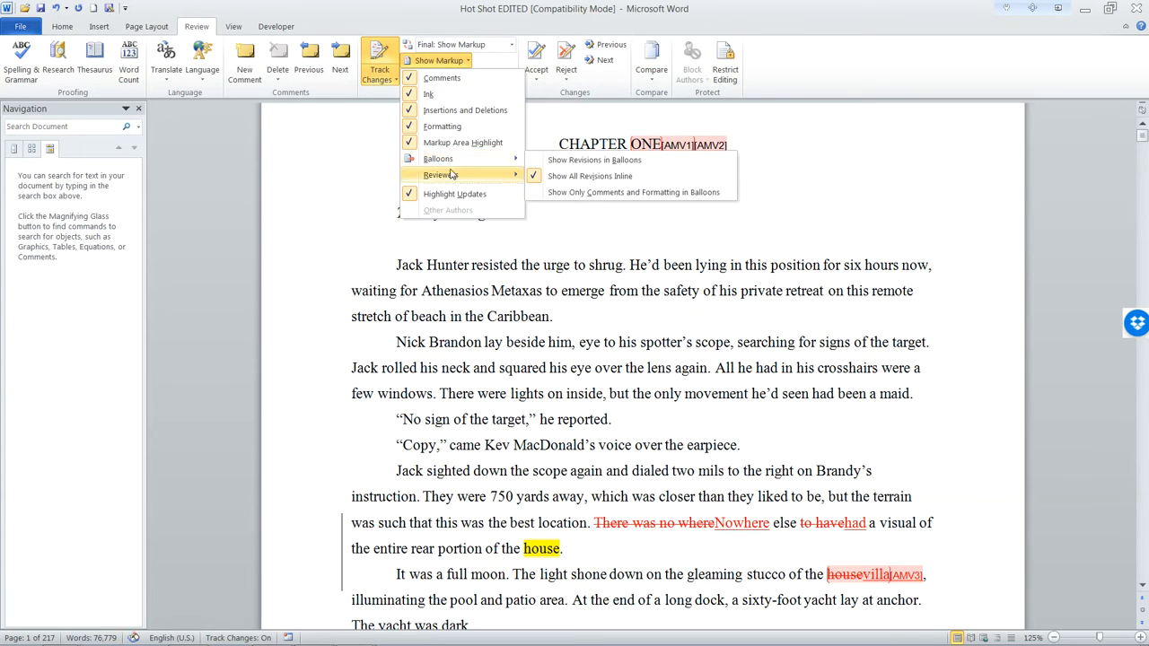
{"action": "left_click", "coordinate": [571, 161]}
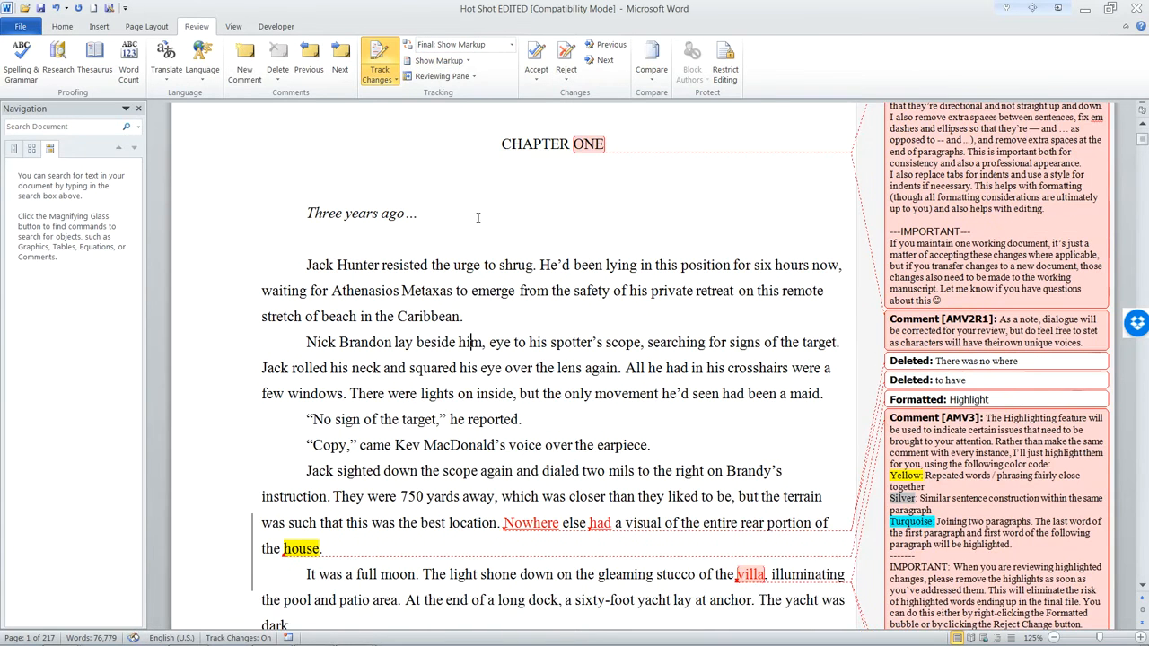
Preview the first page as Final without markup, and restore the Final: Show Markup display with the revision balloons
{"action": "left_click", "coordinate": [432, 44]}
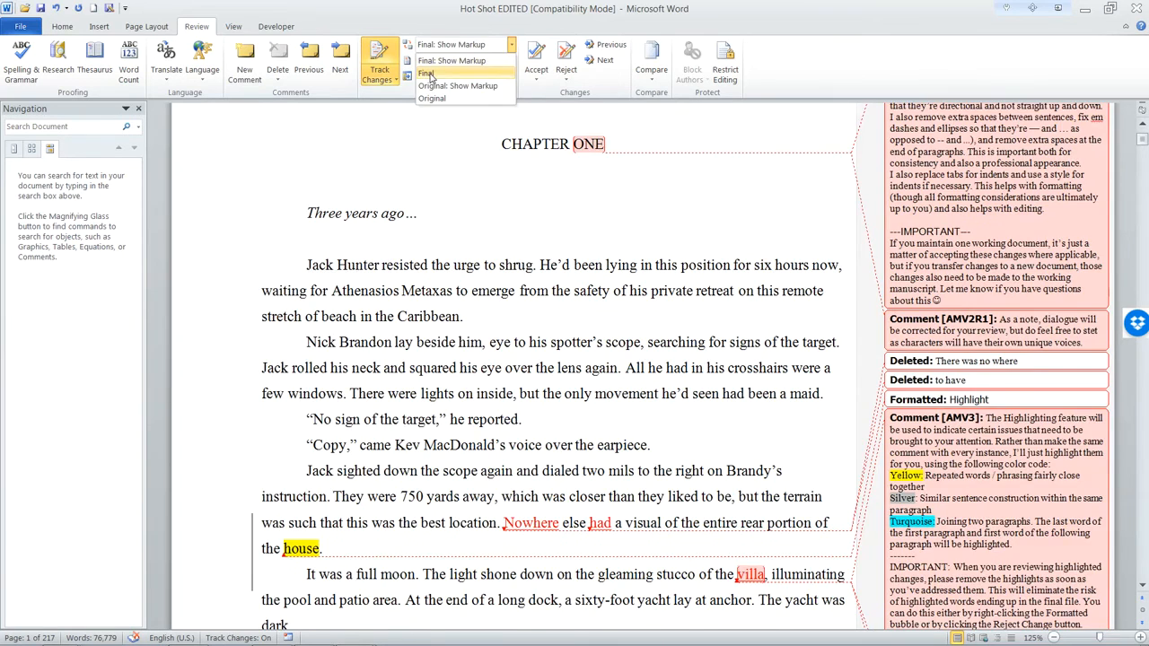
{"action": "left_click", "coordinate": [440, 69]}
{"action": "scroll", "coordinate": [597, 386], "scroll_direction": "down", "scroll_amount": 1}
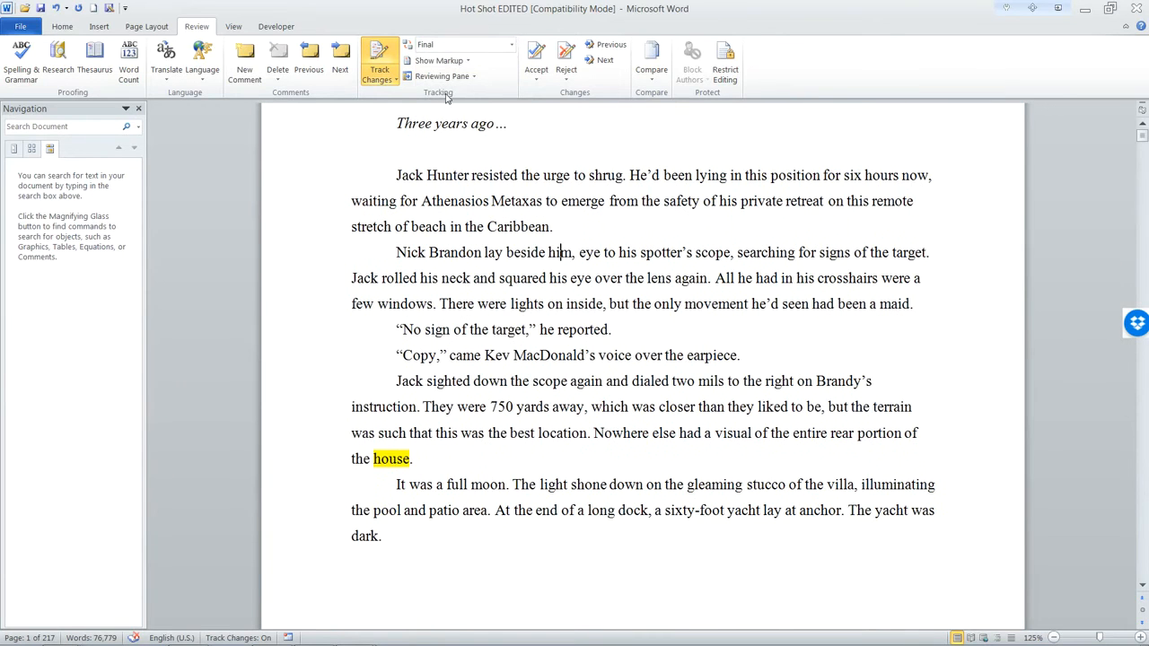
{"action": "left_click", "coordinate": [511, 44]}
{"action": "left_click", "coordinate": [449, 60]}
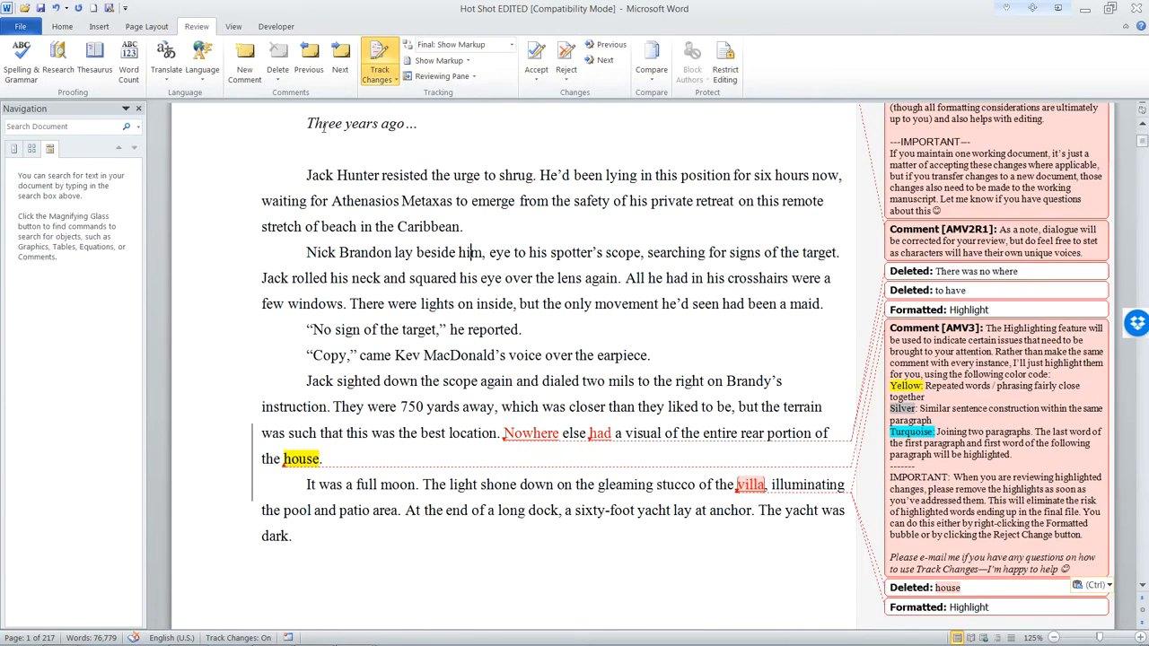
Look over the first page of Chapter One together with its comment and revision balloons
{"action": "left_click_drag", "start_coordinate": [307, 122], "coordinate": [301, 539]}
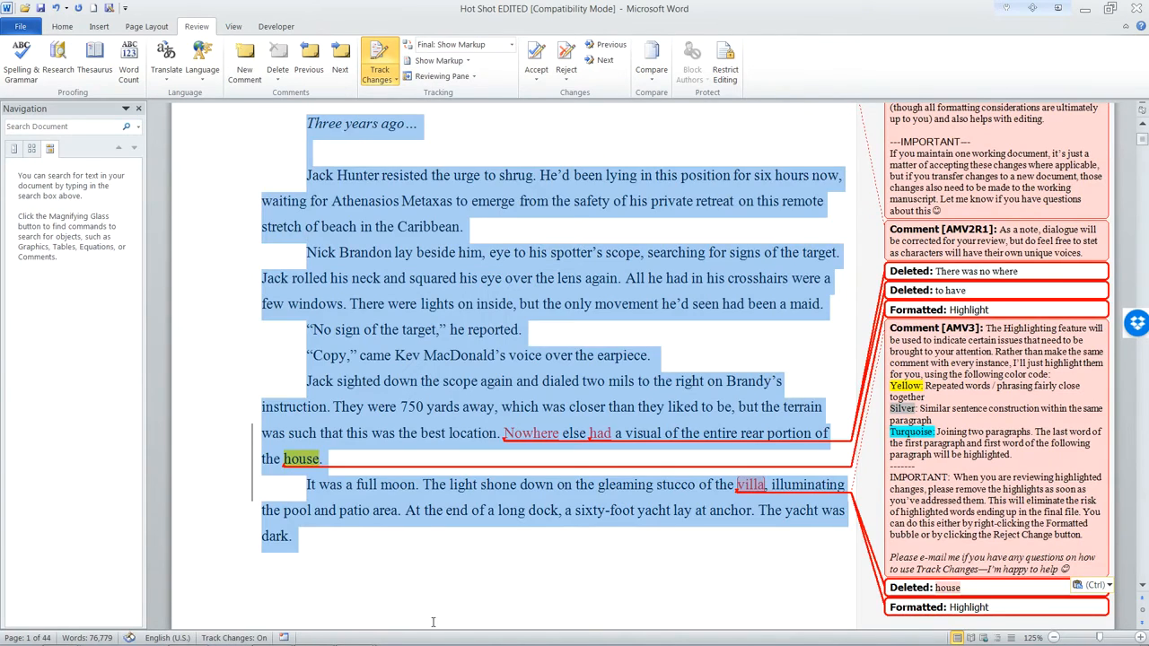
{"action": "left_click", "coordinate": [530, 284]}
{"action": "scroll", "coordinate": [596, 323], "scroll_direction": "up", "scroll_amount": 5}
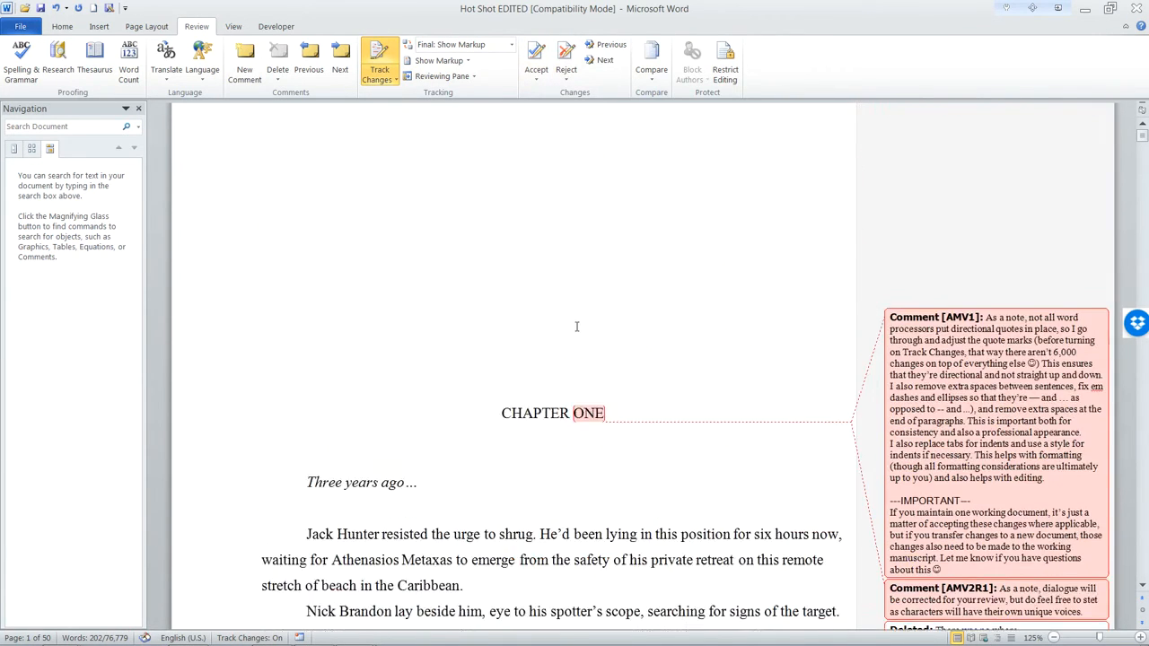
{"action": "scroll", "coordinate": [610, 329], "scroll_direction": "down", "scroll_amount": 6}
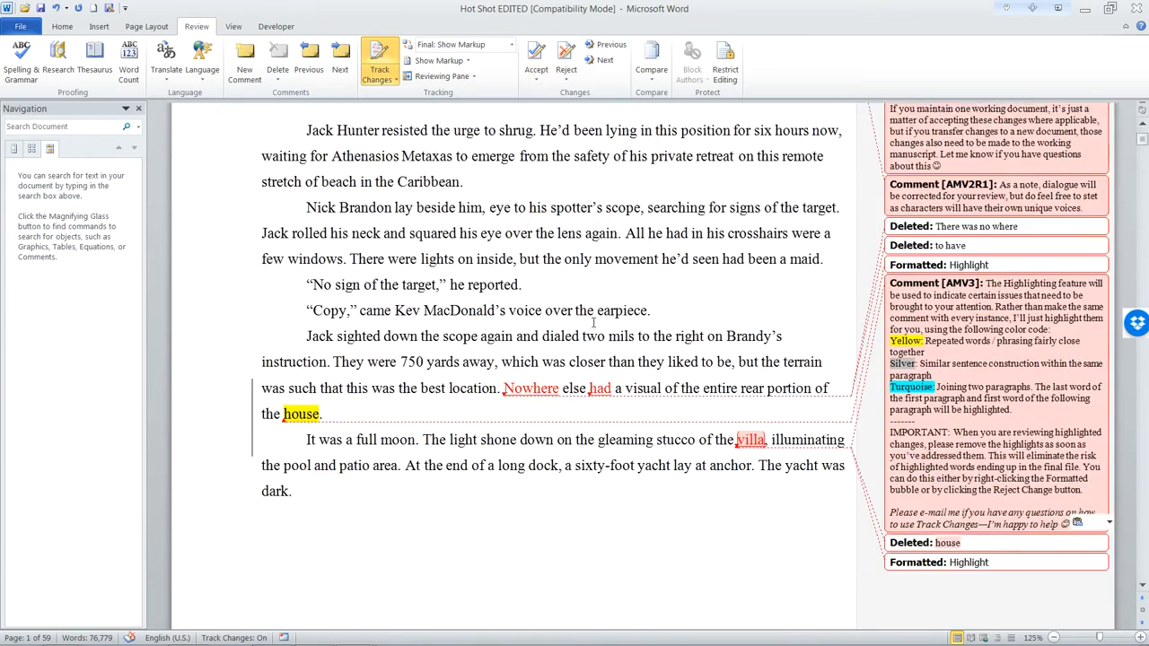
{"action": "scroll", "coordinate": [588, 316], "scroll_direction": "up", "scroll_amount": 3}
{"action": "scroll", "coordinate": [588, 316], "scroll_direction": "up", "scroll_amount": 3}
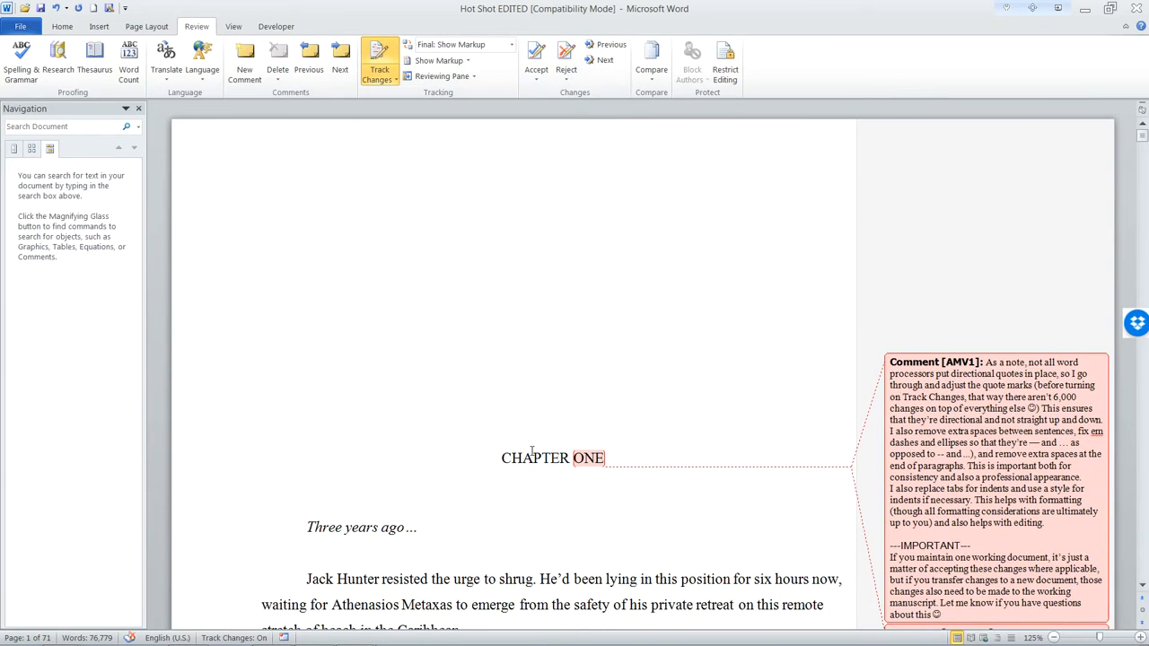
{"action": "scroll", "coordinate": [806, 423], "scroll_direction": "down", "scroll_amount": 2}
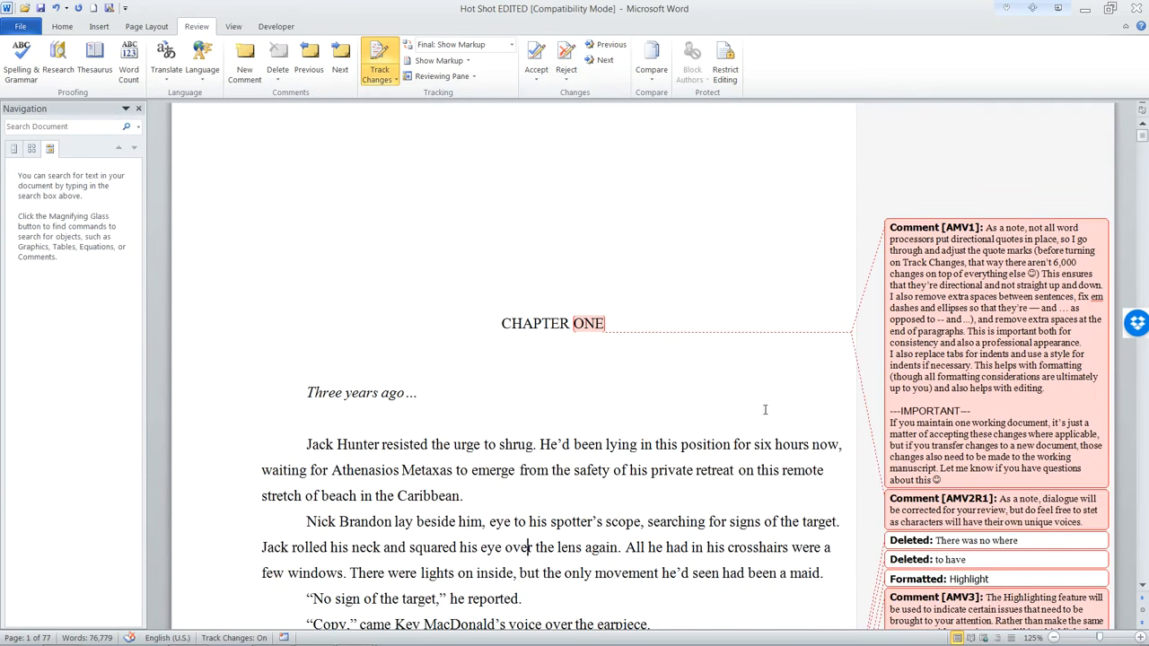
Read through the first comment on the CHAPTER ONE heading, about directional quotes and formatting, and delete it
{"action": "left_click", "coordinate": [977, 320]}
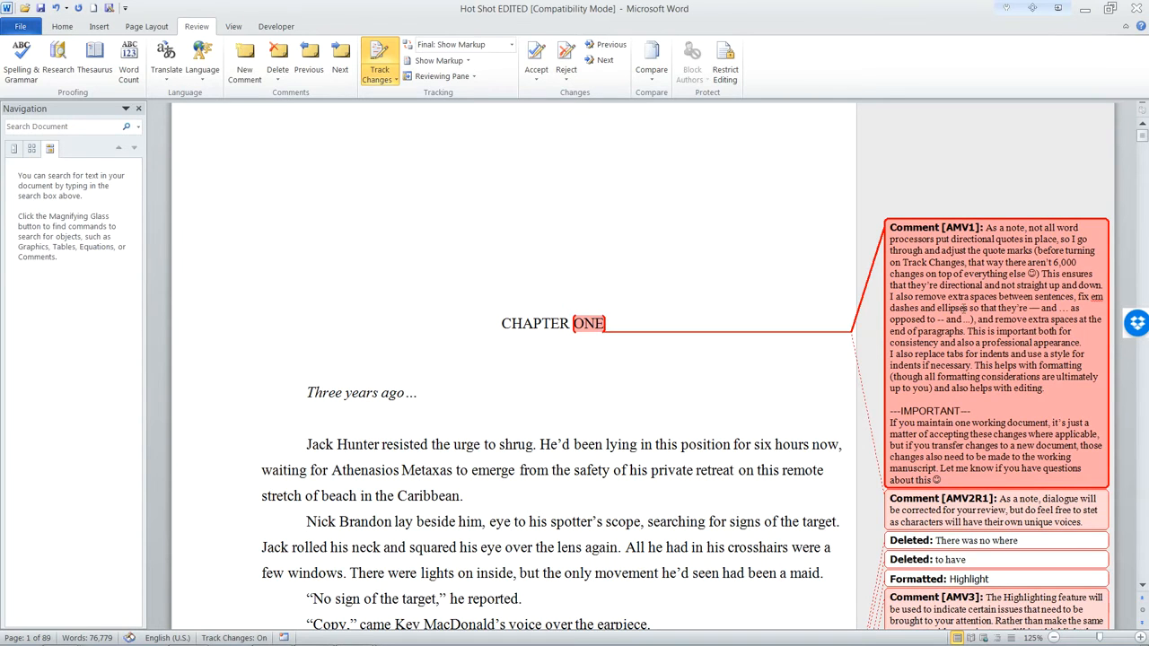
{"action": "left_click", "coordinate": [967, 331]}
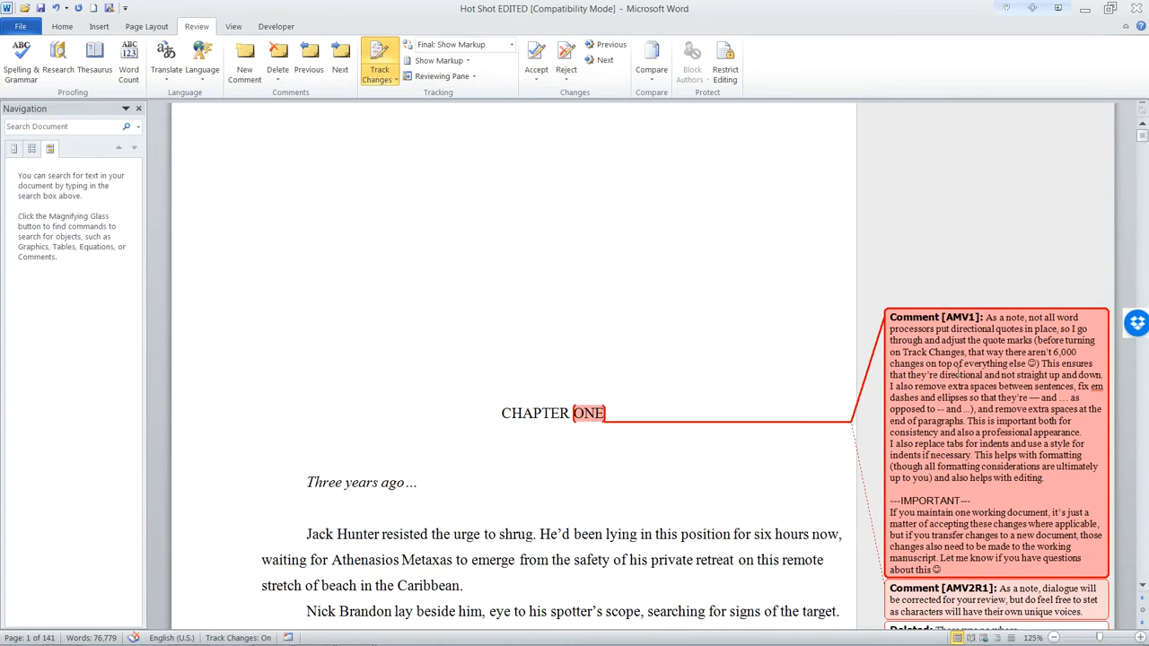
{"action": "scroll", "coordinate": [957, 375], "scroll_direction": "down", "scroll_amount": 3}
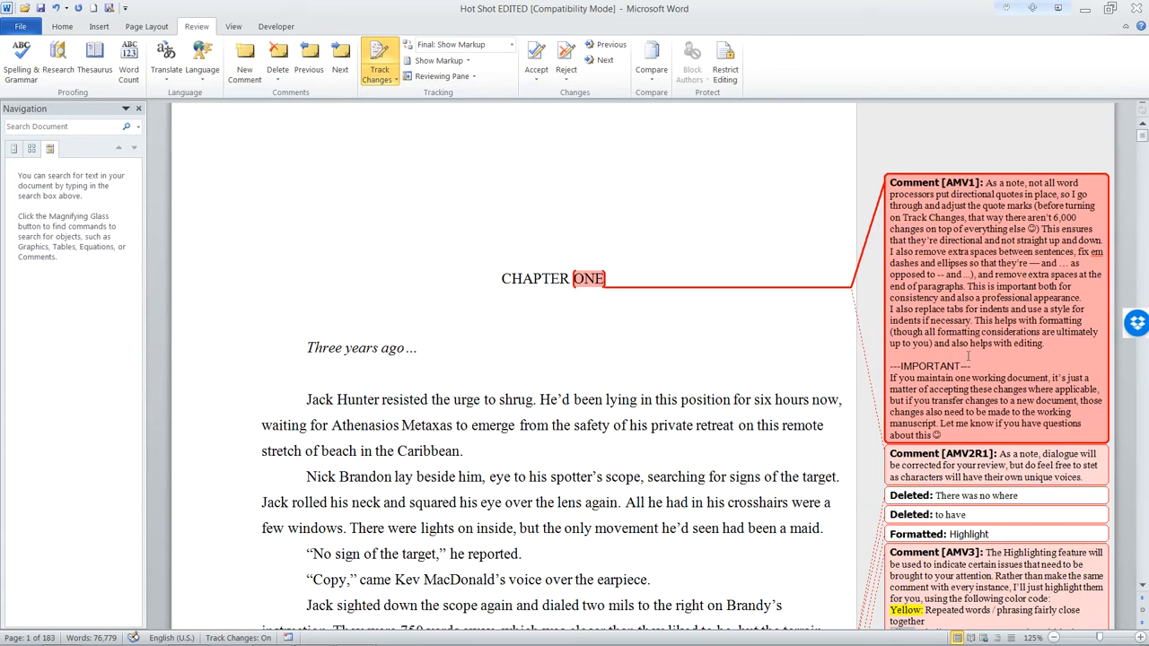
{"action": "scroll", "coordinate": [1004, 365], "scroll_direction": "up", "scroll_amount": 1}
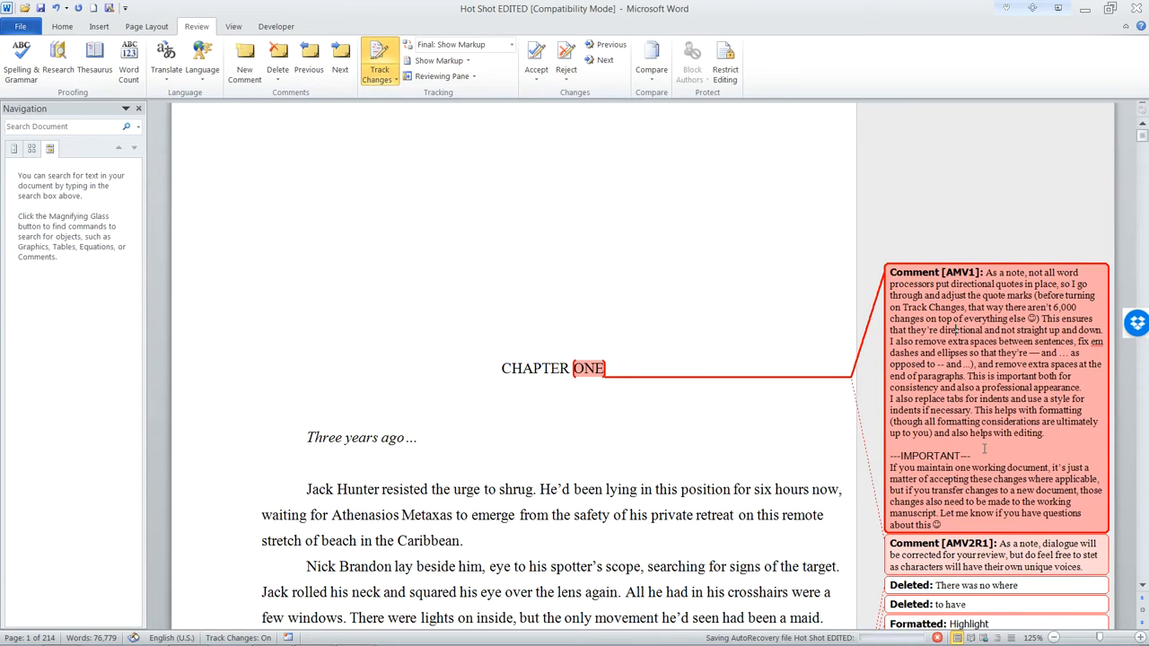
{"action": "scroll", "coordinate": [979, 451], "scroll_direction": "down", "scroll_amount": 3}
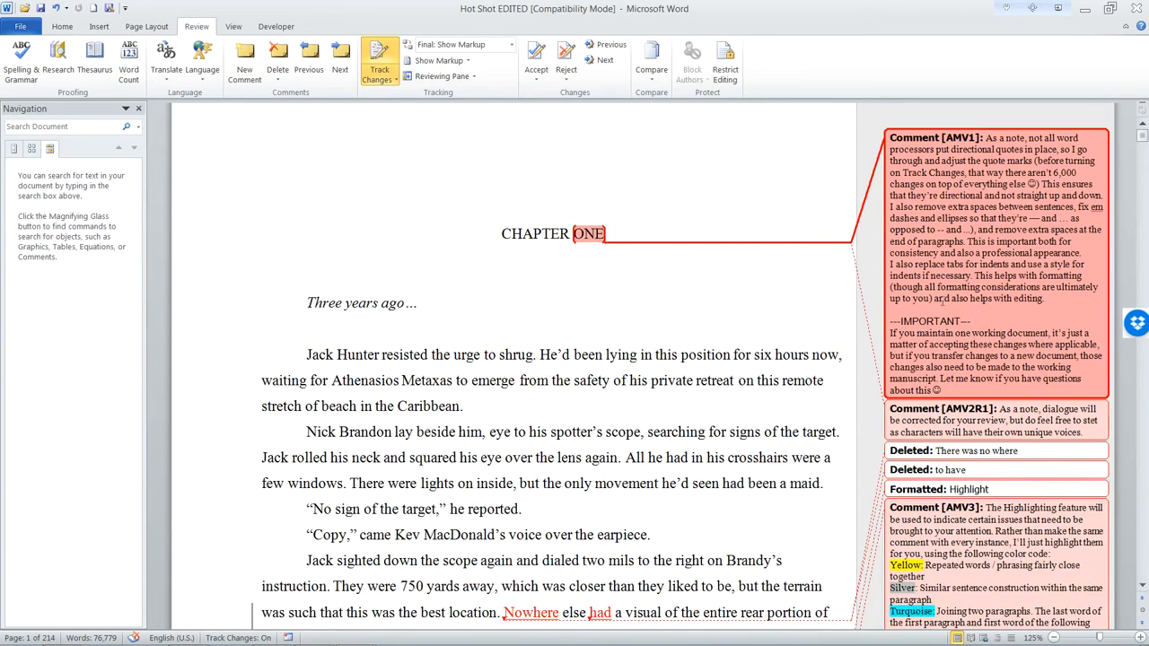
{"action": "scroll", "coordinate": [947, 299], "scroll_direction": "up", "scroll_amount": 3}
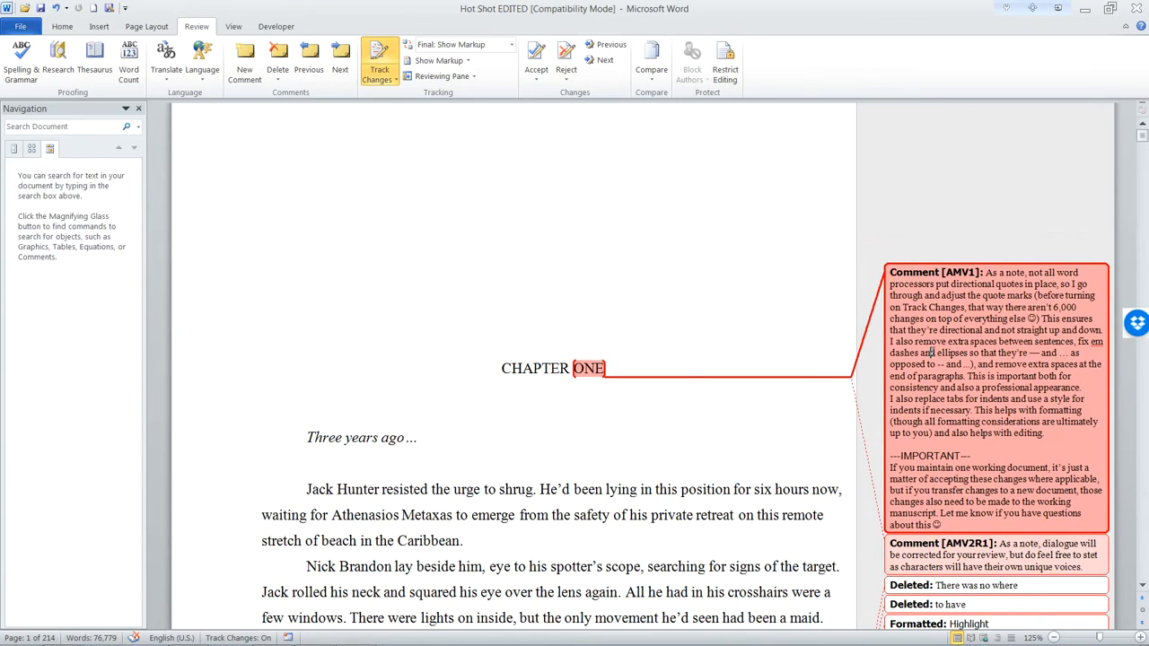
{"action": "right_click", "coordinate": [931, 353]}
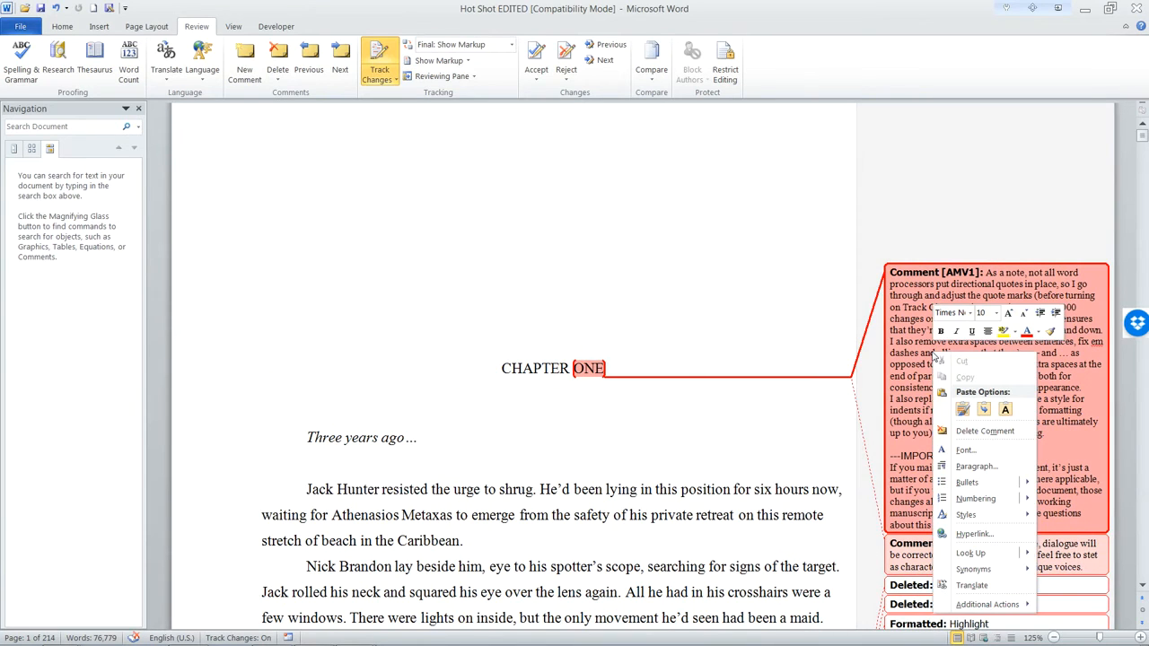
{"action": "left_click", "coordinate": [986, 432]}
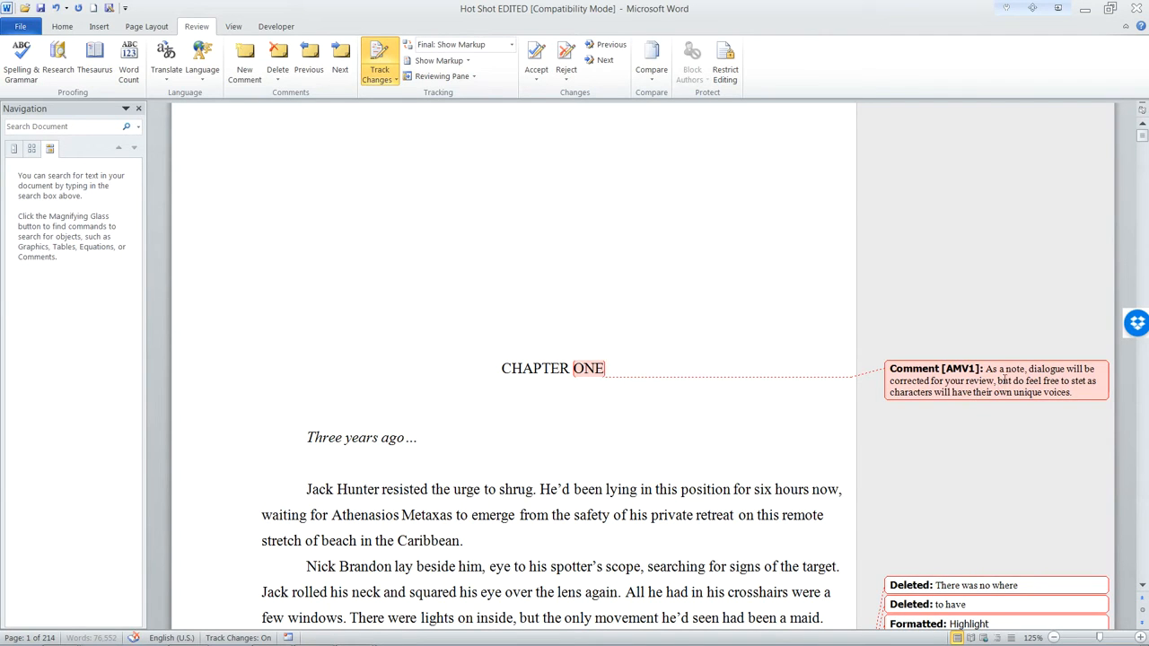
Delete the remaining comment on the CHAPTER ONE heading, about dialogue corrections
{"action": "left_click", "coordinate": [966, 382]}
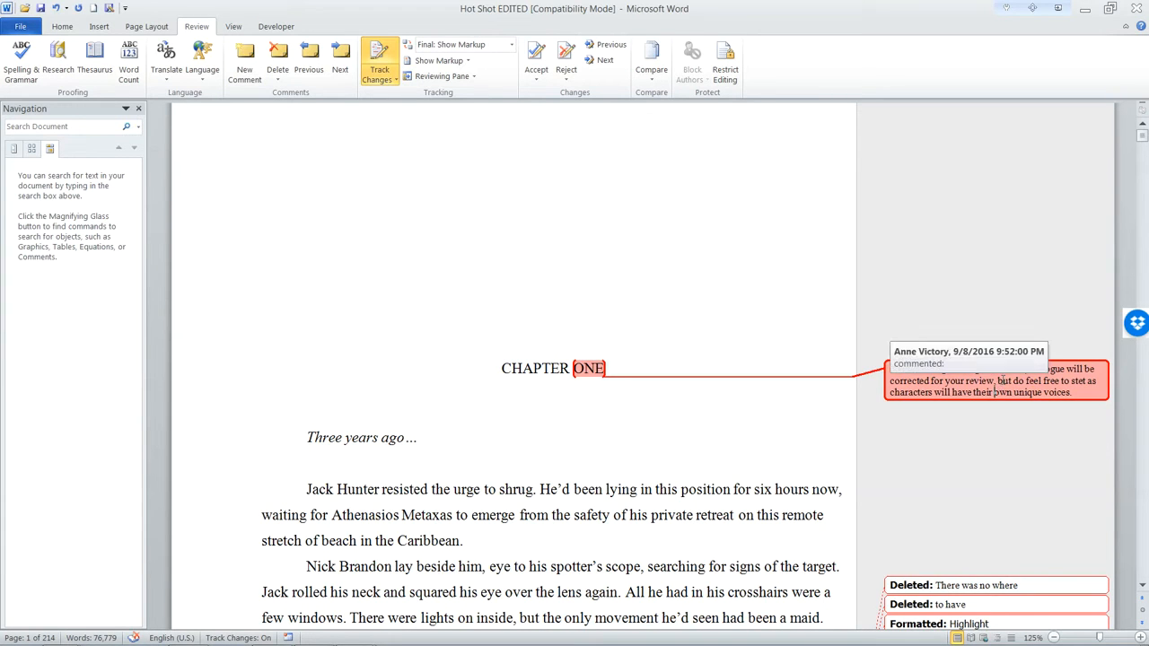
{"action": "right_click", "coordinate": [980, 390]}
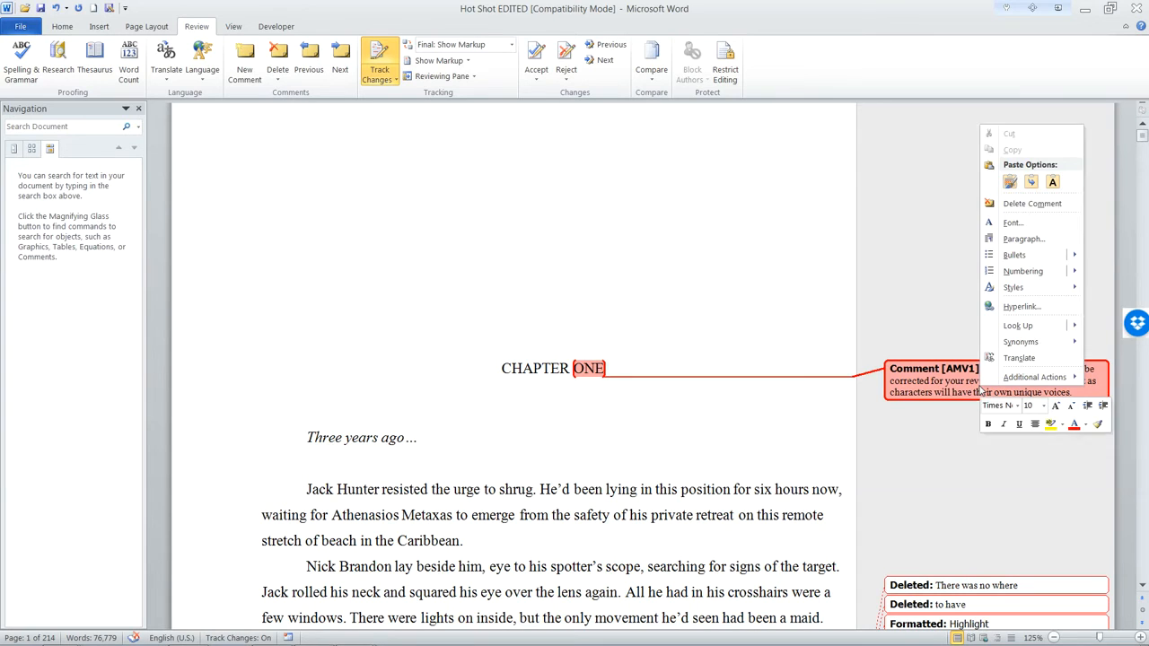
{"action": "left_click", "coordinate": [1031, 205]}
Set the balloons to show only comments and formatting, with insertions and deletions inline
{"action": "scroll", "coordinate": [623, 465], "scroll_direction": "down", "scroll_amount": 5}
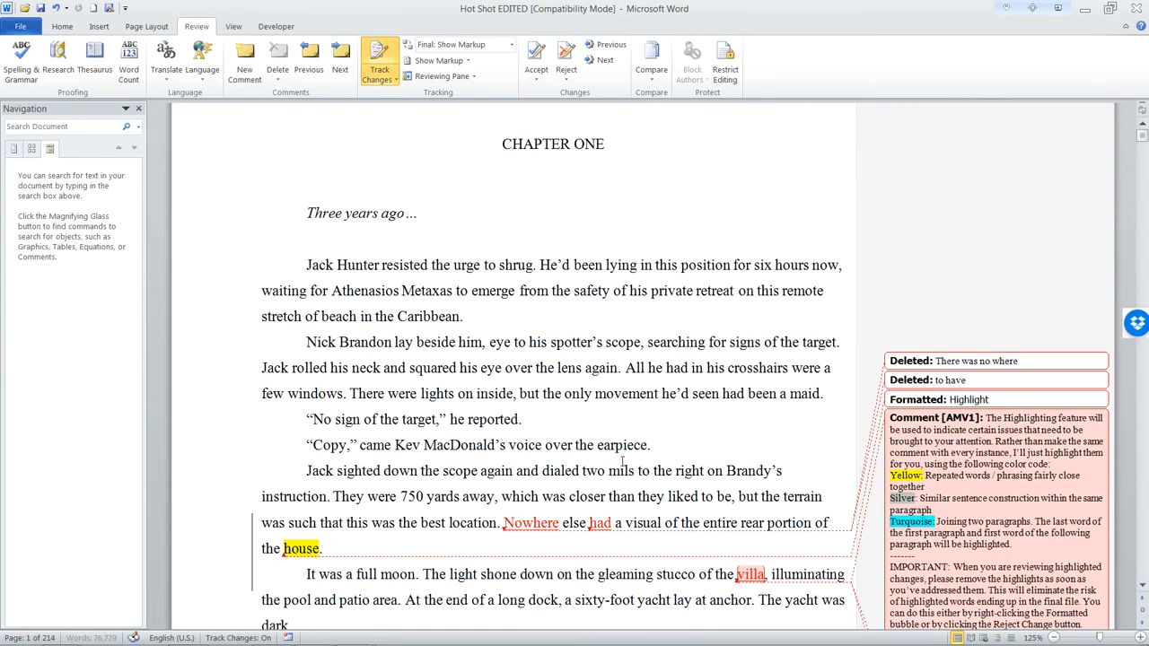
{"action": "scroll", "coordinate": [430, 117], "scroll_direction": "down", "scroll_amount": 2}
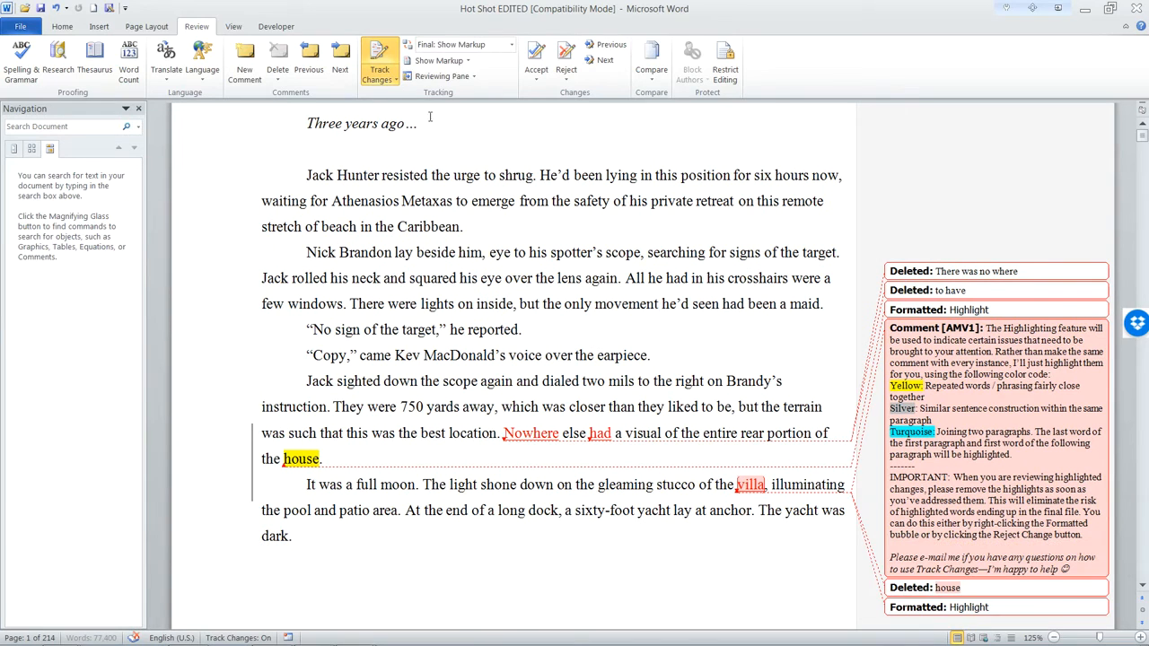
{"action": "left_click", "coordinate": [466, 61]}
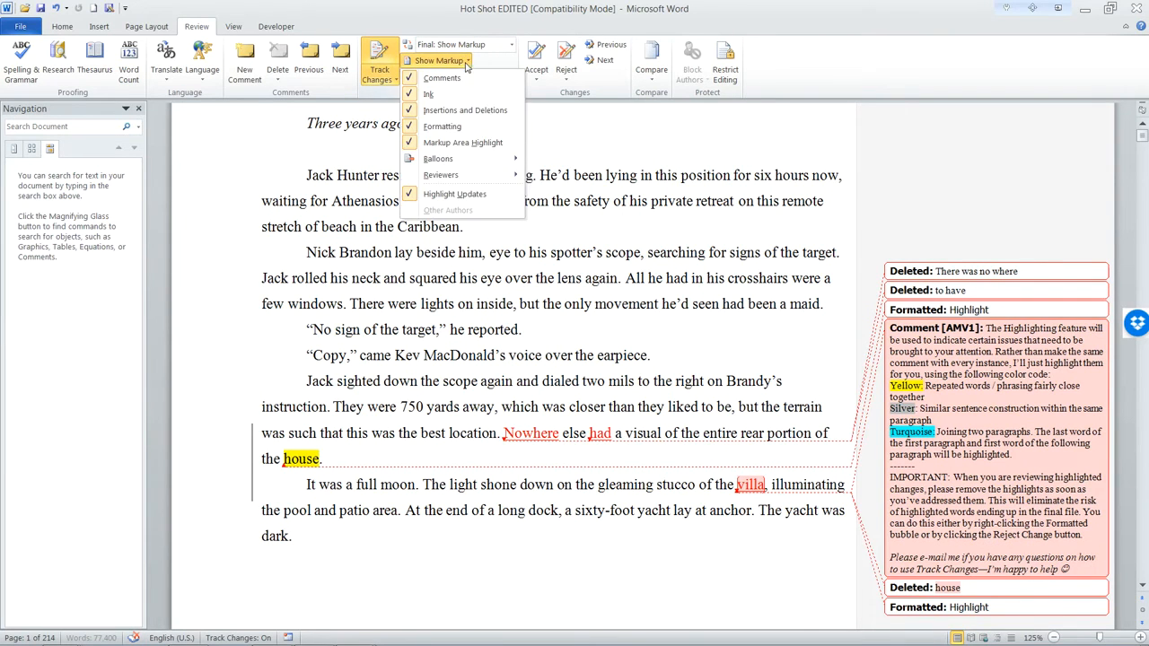
{"action": "mouse_move", "coordinate": [488, 167]}
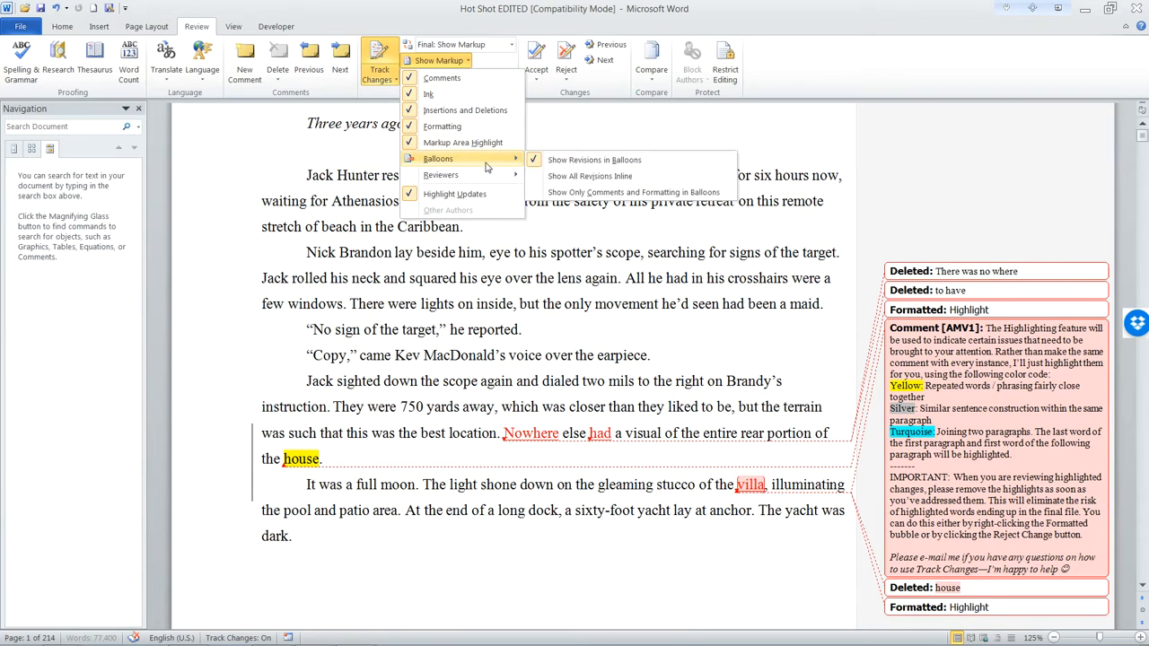
{"action": "left_click", "coordinate": [571, 191]}
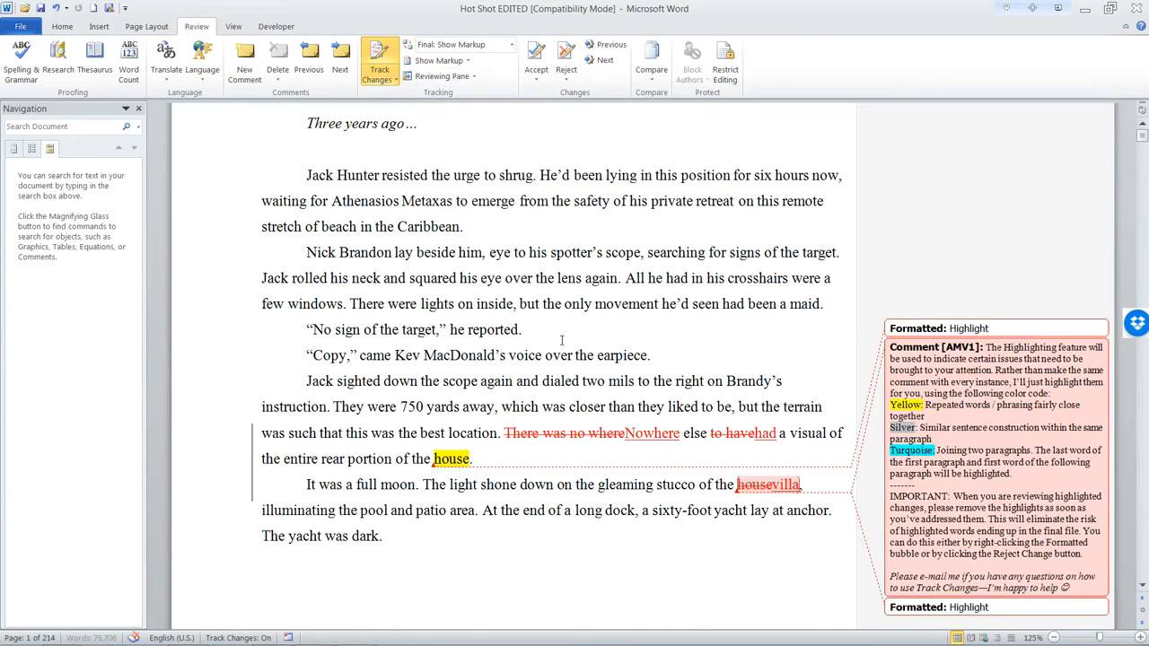
Go from the start of Chapter One to the next tracked change, the deletion of "There was no where"
{"action": "scroll", "coordinate": [561, 341], "scroll_direction": "up", "scroll_amount": 3}
{"action": "left_click", "coordinate": [470, 289]}
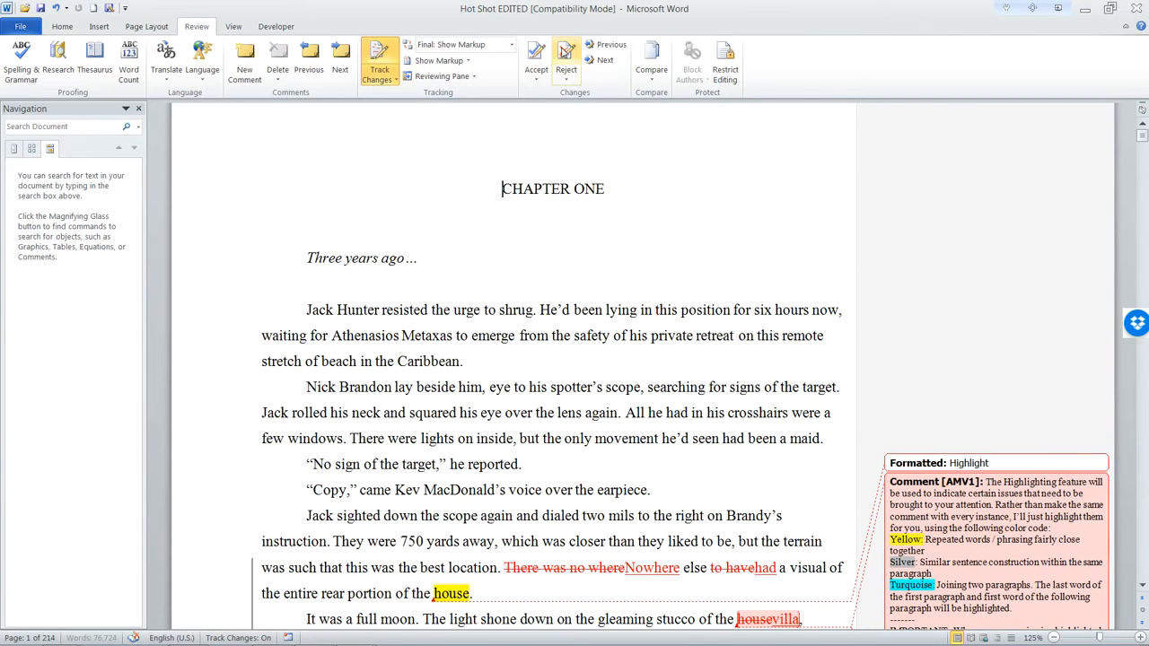
{"action": "left_click", "coordinate": [606, 60]}
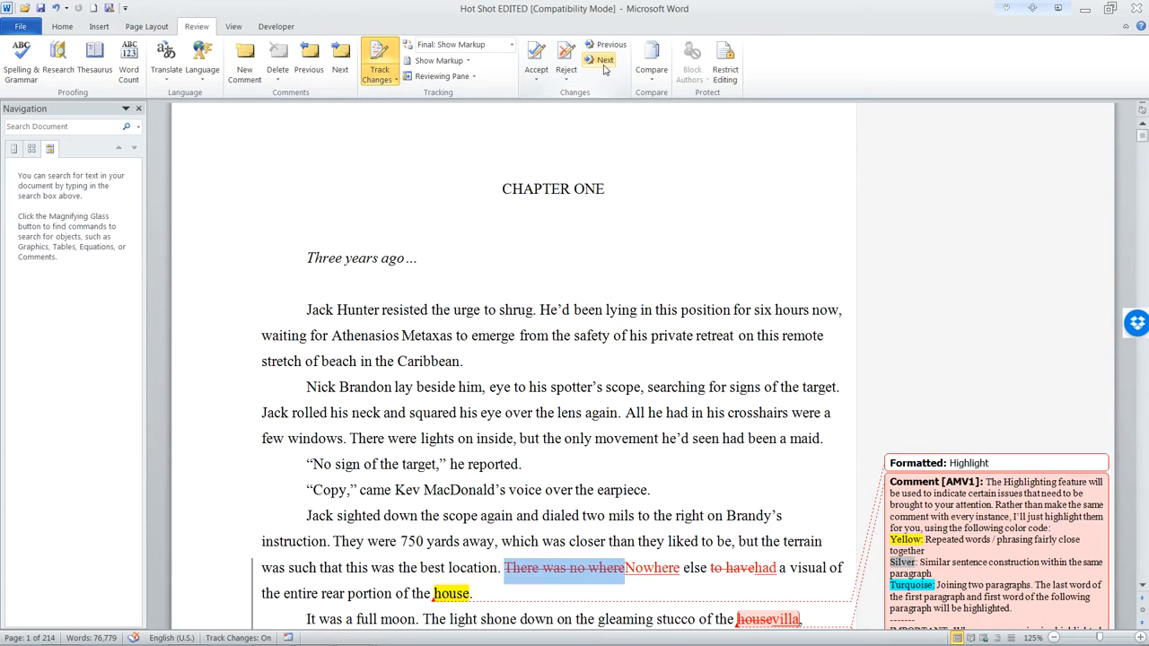
{"action": "scroll", "coordinate": [556, 261], "scroll_direction": "down", "scroll_amount": 3}
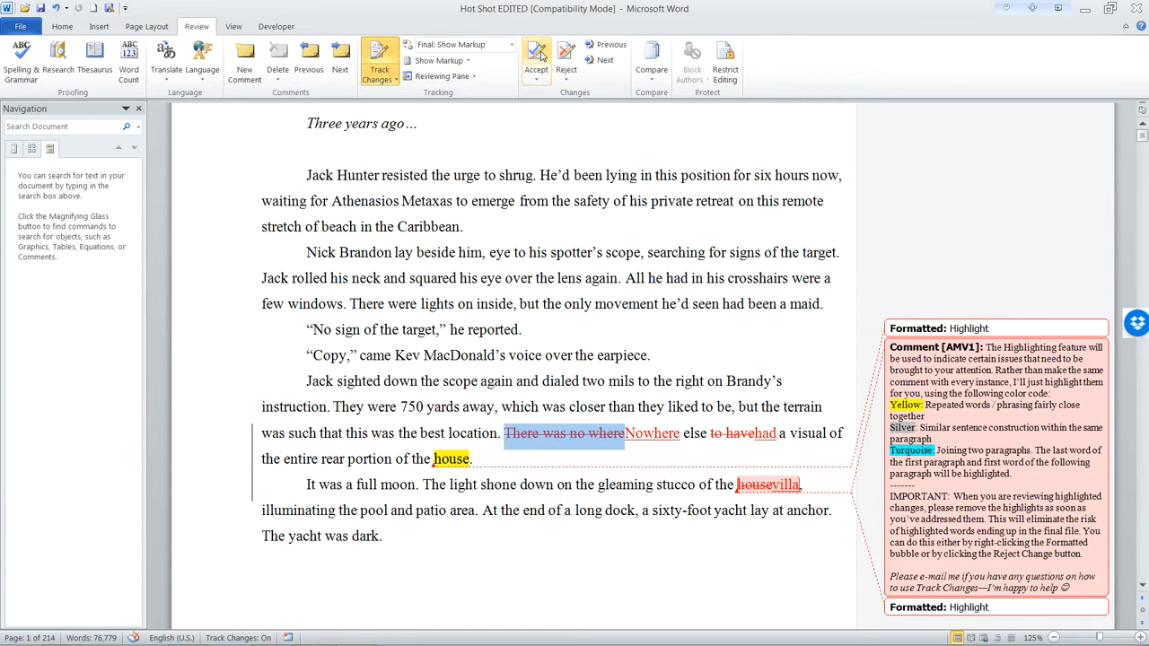
Accept the changes replacing "There was no where" with "Nowhere" and "to have" with "had" in the best-location sentence
{"action": "left_click", "coordinate": [538, 56]}
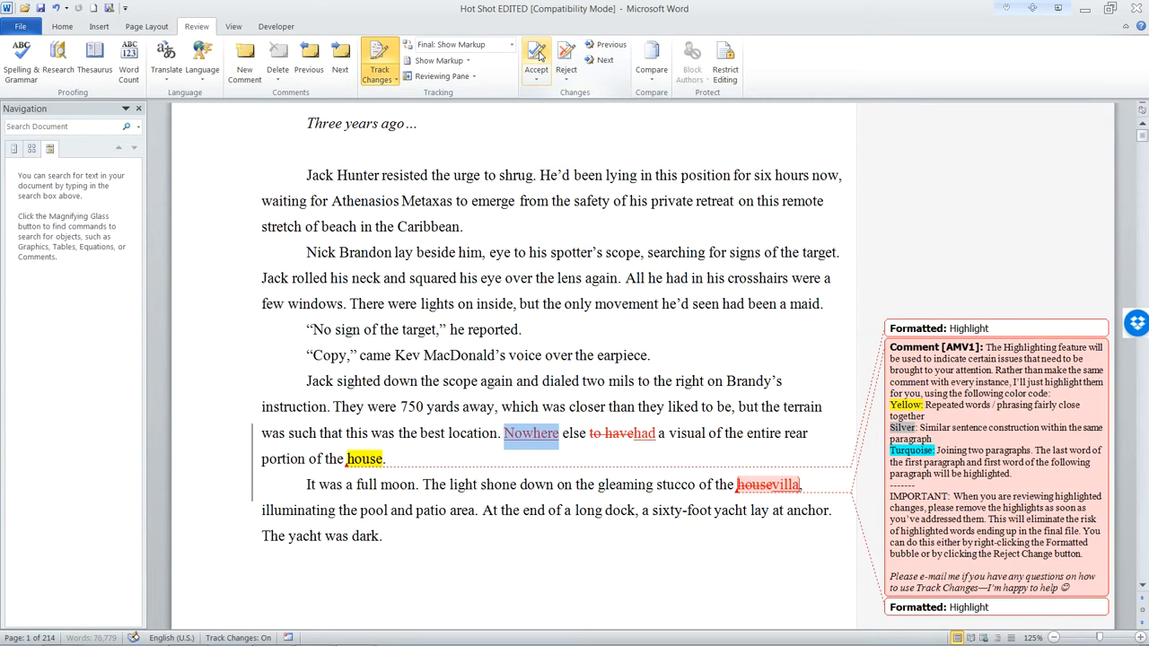
{"action": "left_click", "coordinate": [537, 56]}
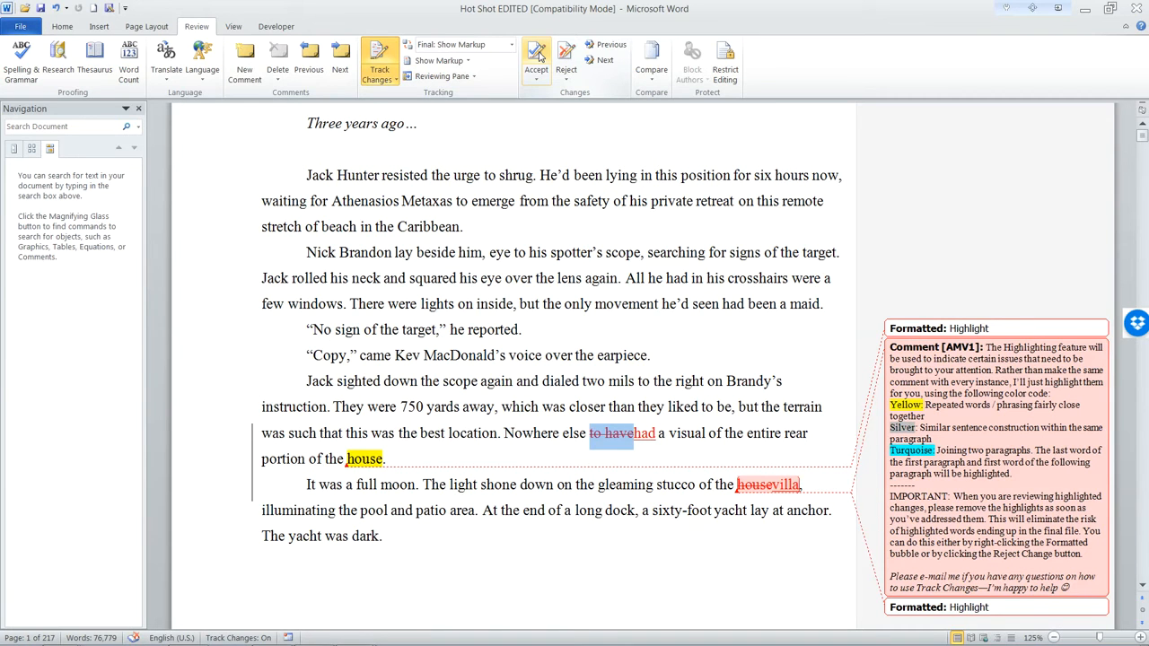
{"action": "left_click", "coordinate": [537, 55]}
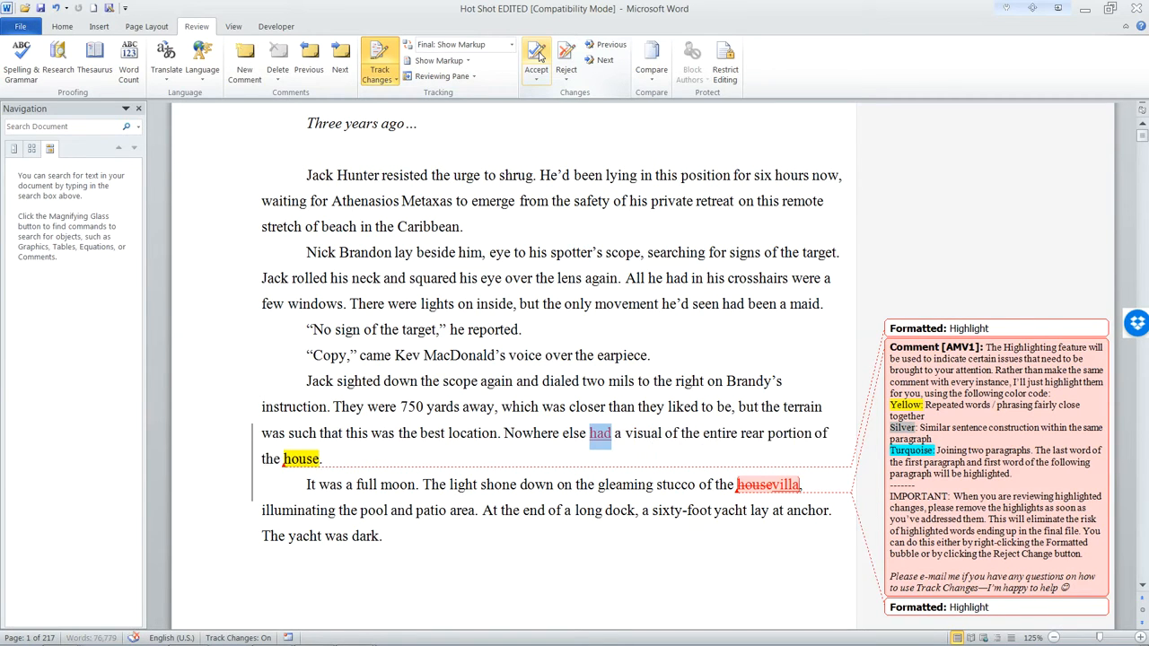
{"action": "left_click", "coordinate": [537, 56]}
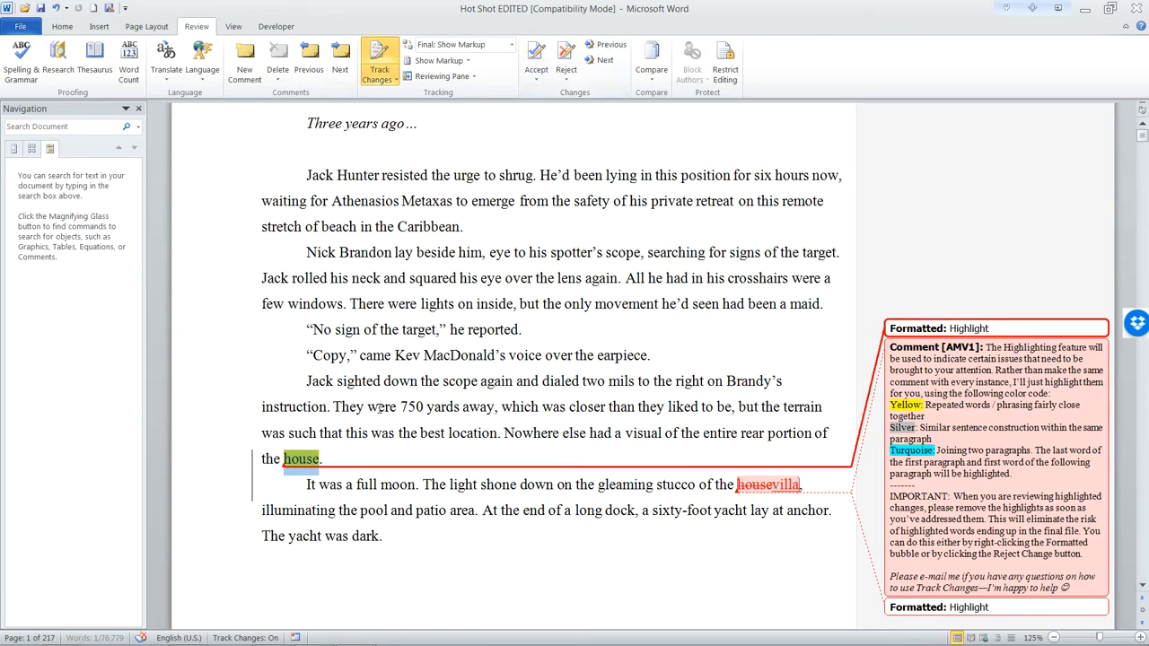
Read the comment explaining the highlight color code on "housevilla" and delete it
{"action": "scroll", "coordinate": [307, 440], "scroll_direction": "down", "scroll_amount": 1}
{"action": "left_click", "coordinate": [323, 406]}
{"action": "scroll", "coordinate": [323, 406], "scroll_direction": "down", "scroll_amount": 1}
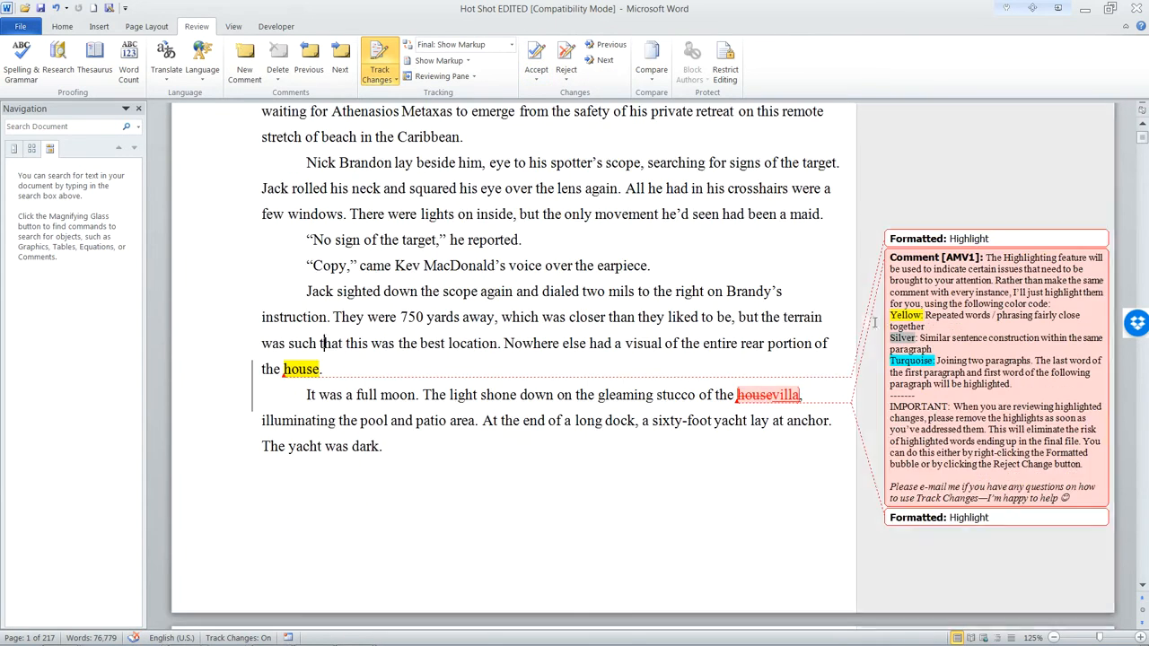
{"action": "left_click", "coordinate": [950, 311]}
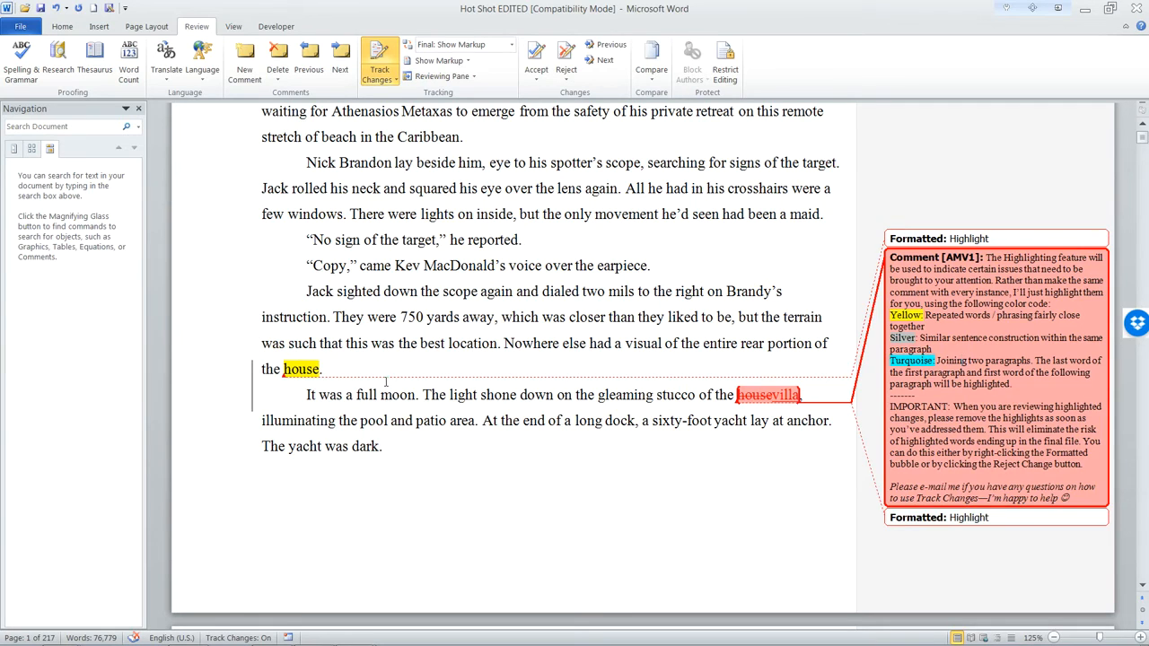
{"action": "right_click", "coordinate": [957, 346]}
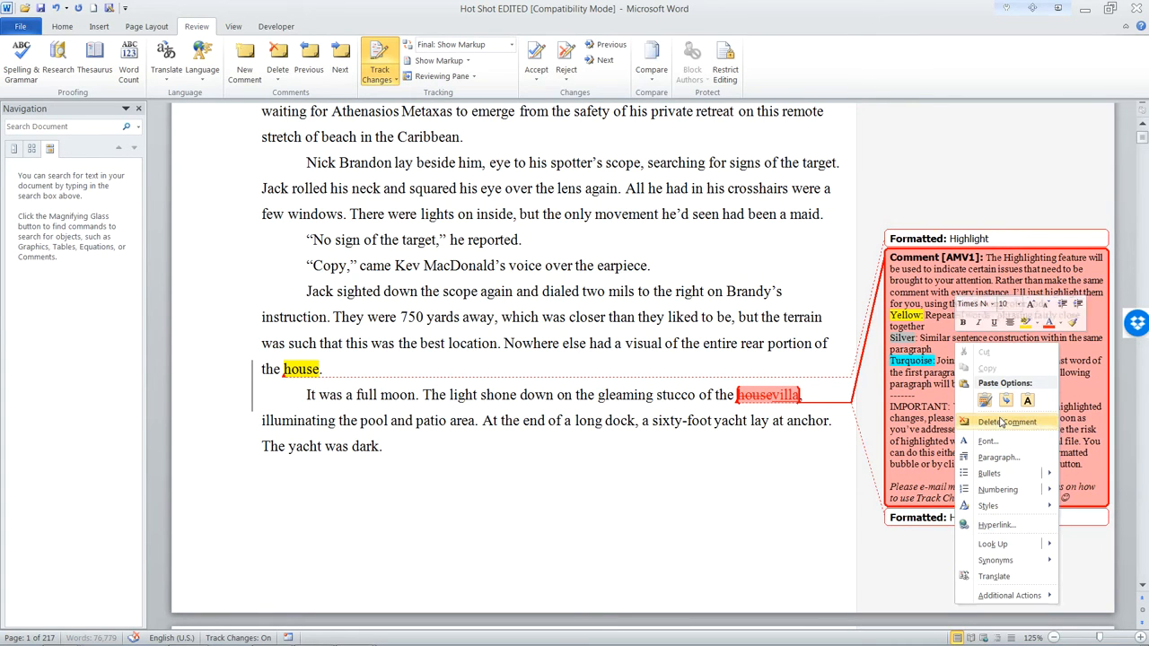
{"action": "left_click", "coordinate": [1001, 422]}
Reject the highlight format changes on both instances of the word "house"
{"action": "left_click", "coordinate": [312, 375]}
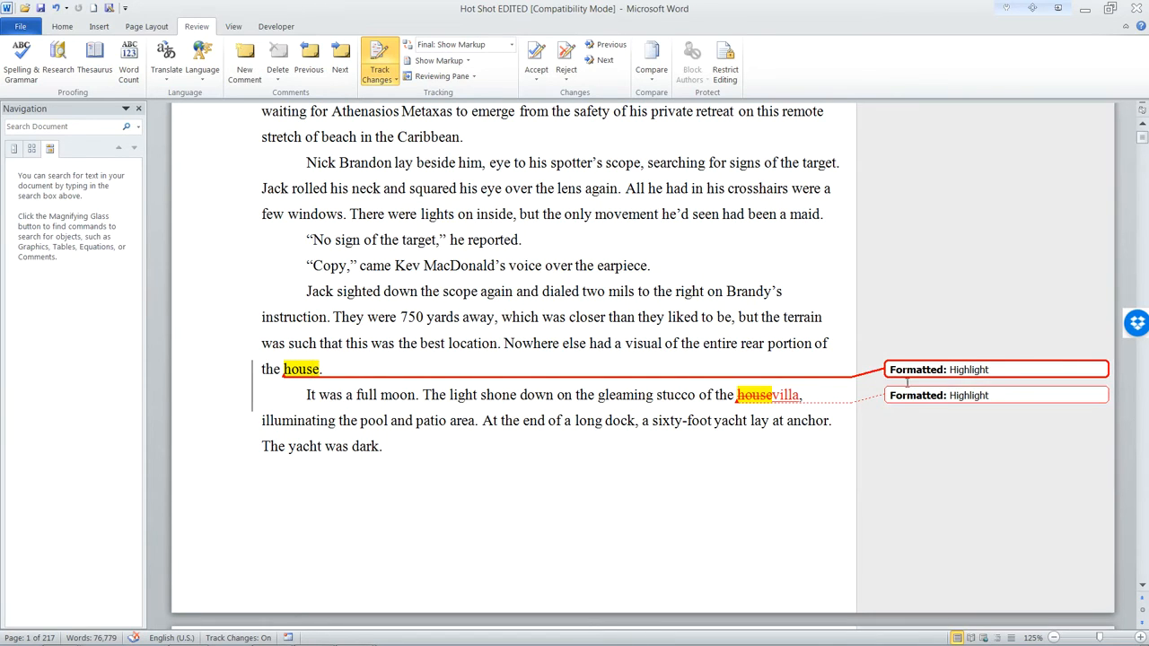
{"action": "right_click", "coordinate": [1001, 373]}
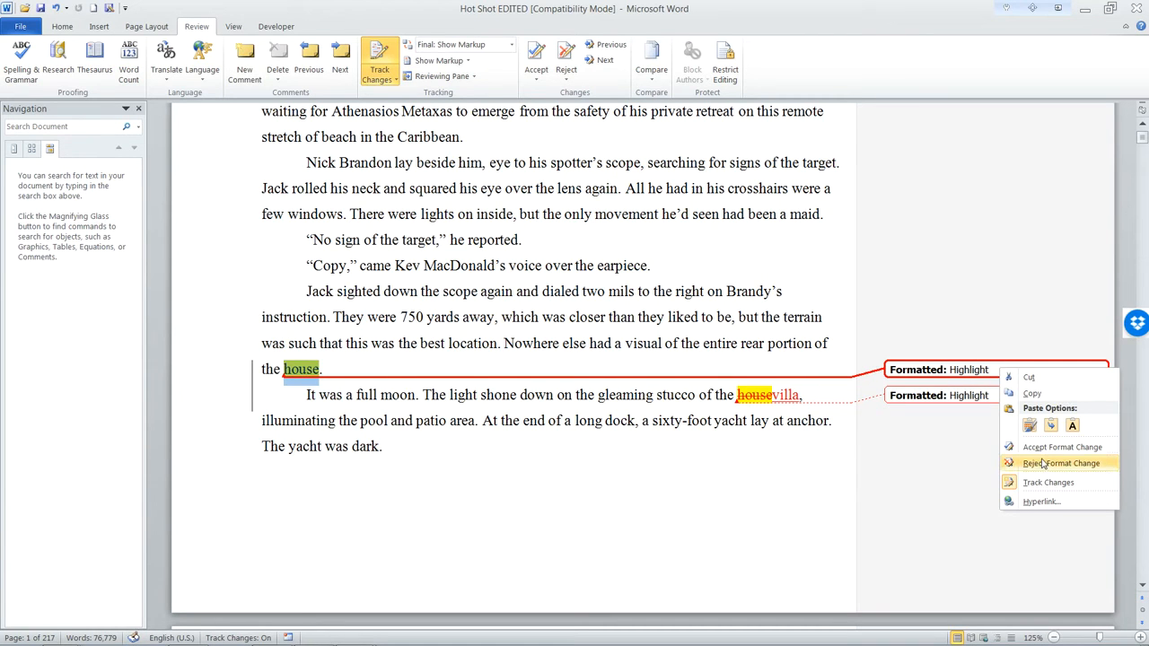
{"action": "left_click", "coordinate": [1043, 464]}
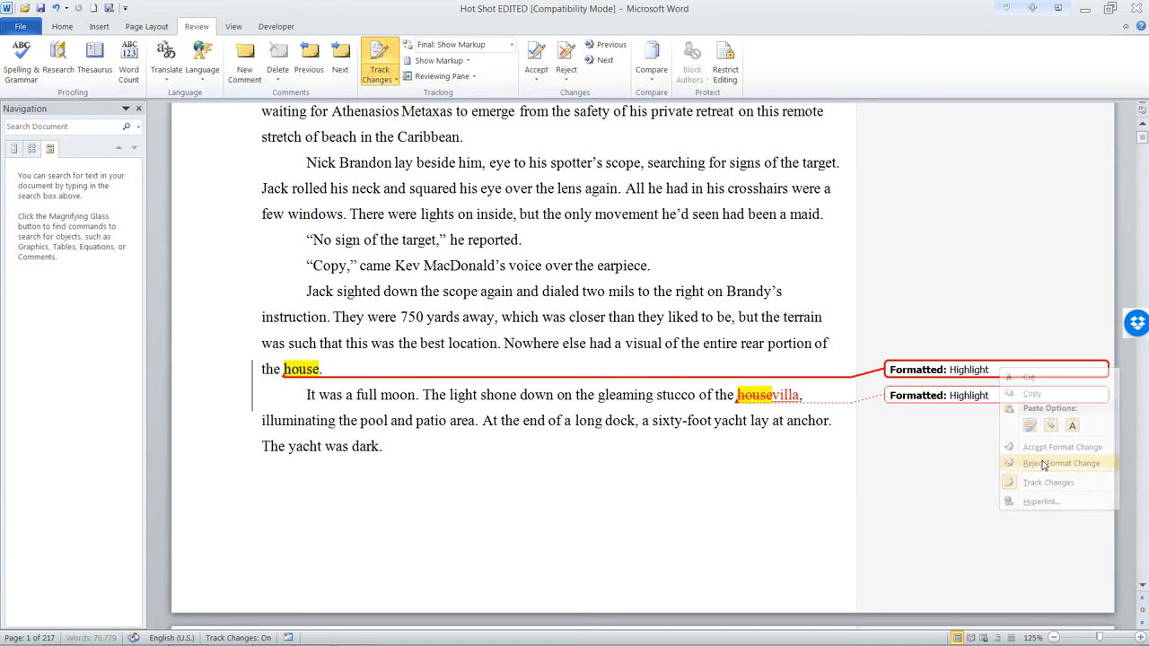
{"action": "right_click", "coordinate": [991, 401]}
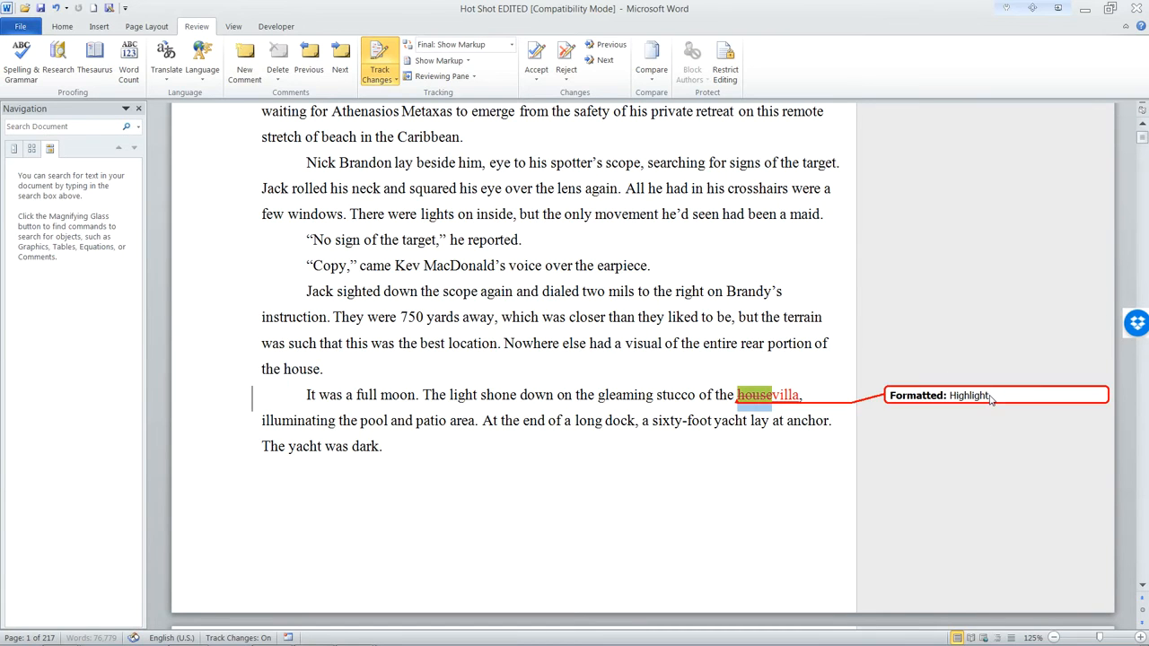
{"action": "left_click", "coordinate": [1048, 491]}
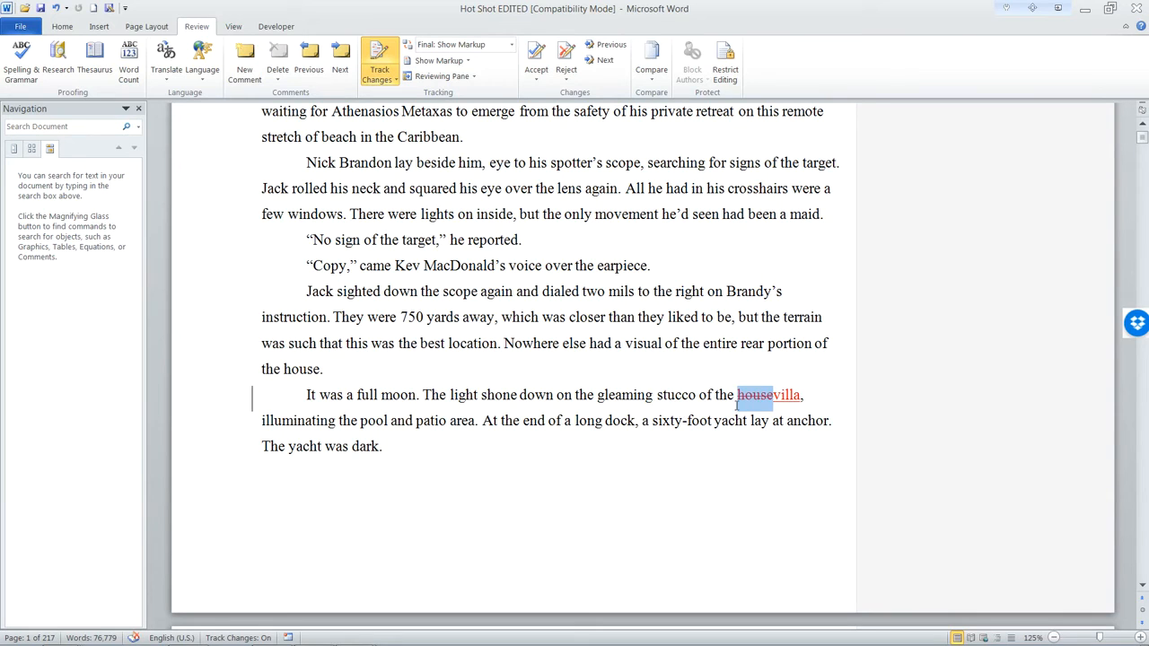
Accept the replacements of "house" with "villa" and of "last" with "past" in the Metaxas paragraph
{"action": "mouse_move", "coordinate": [757, 406]}
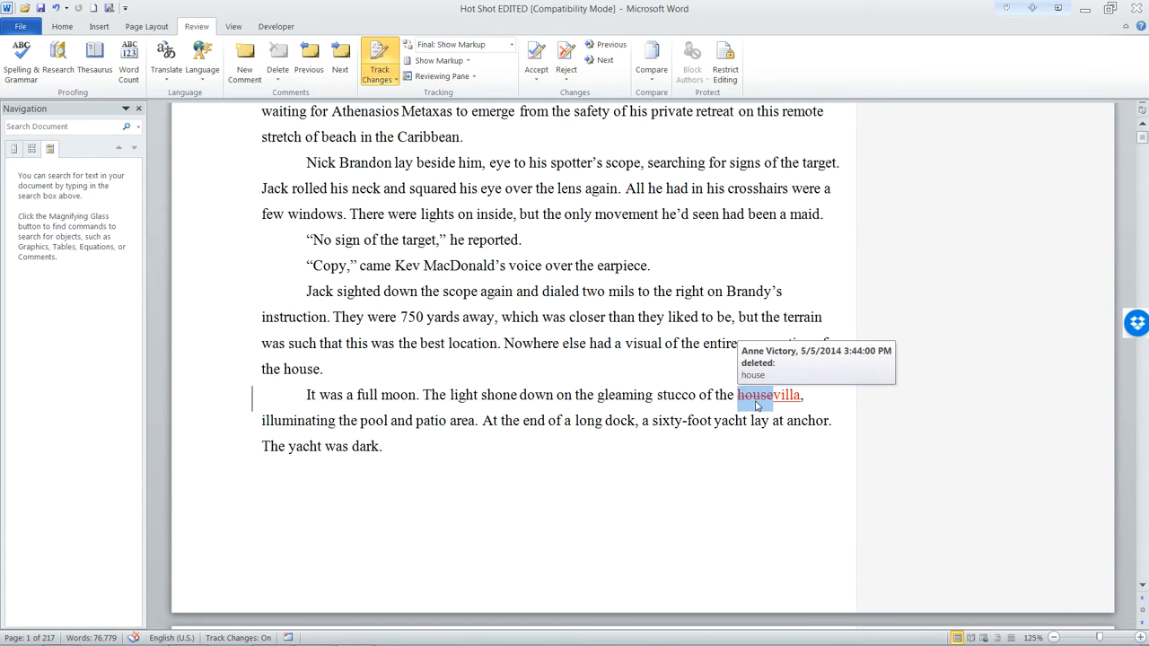
{"action": "left_click", "coordinate": [534, 61]}
{"action": "left_click", "coordinate": [534, 62]}
{"action": "scroll", "coordinate": [438, 115], "scroll_direction": "down", "scroll_amount": 2}
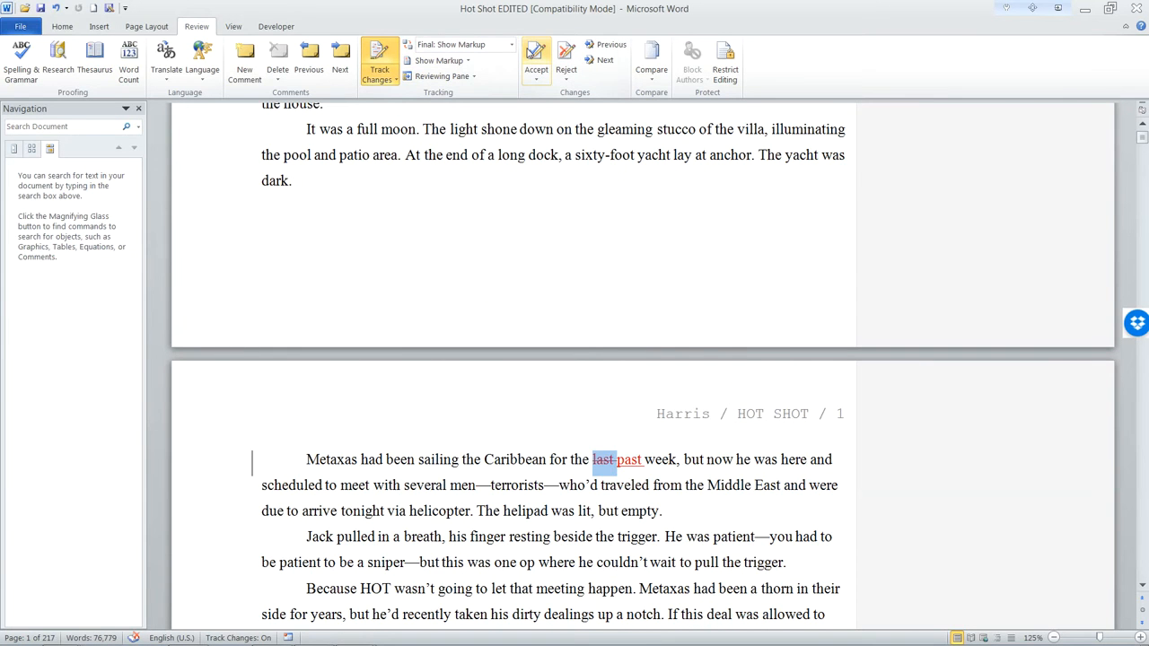
{"action": "left_click", "coordinate": [536, 59]}
{"action": "left_click", "coordinate": [536, 59]}
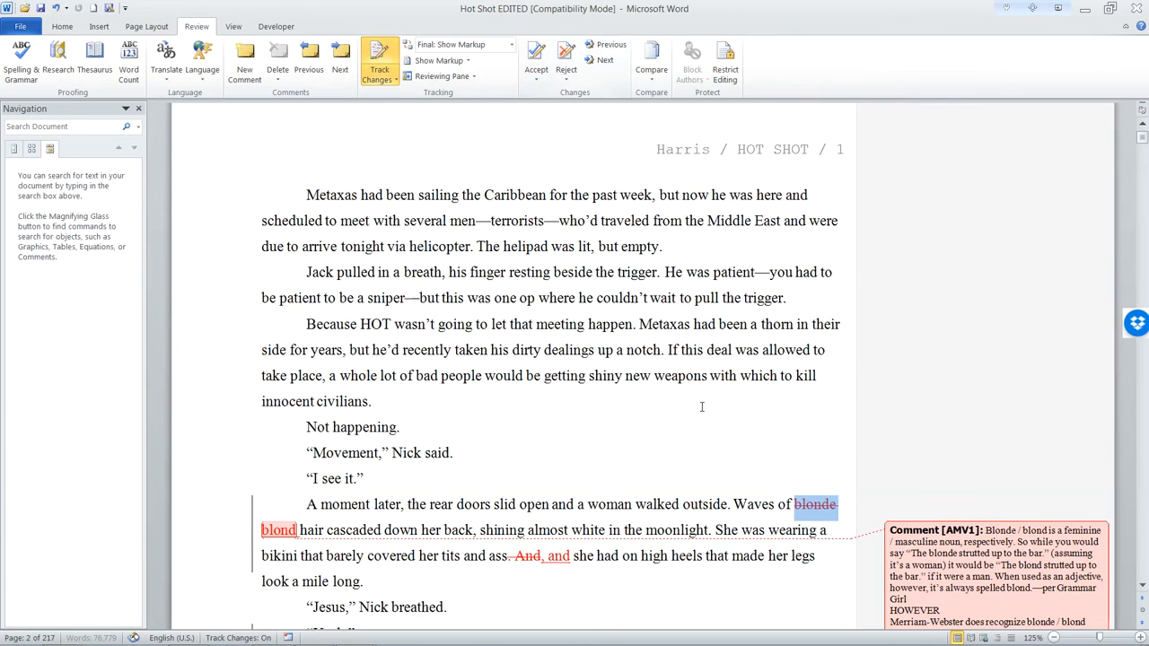
Reject the replacement of "blonde" with "blond" in the description of the woman's hair
{"action": "scroll", "coordinate": [690, 403], "scroll_direction": "down", "scroll_amount": 1}
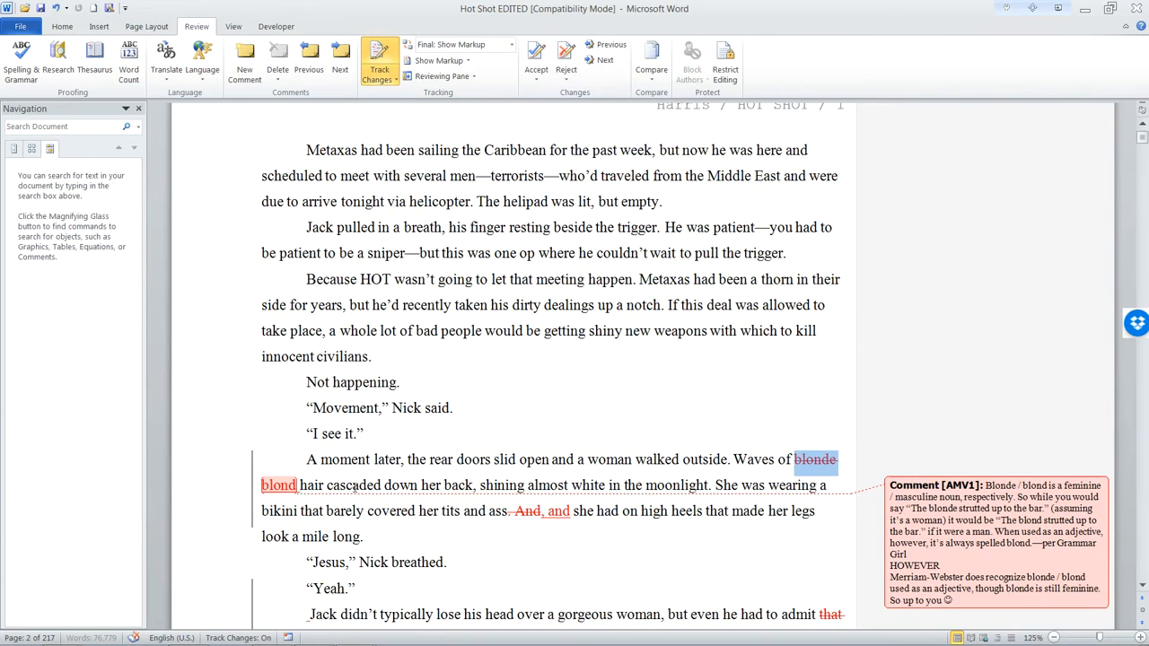
{"action": "left_click", "coordinate": [565, 60]}
{"action": "left_click", "coordinate": [564, 60]}
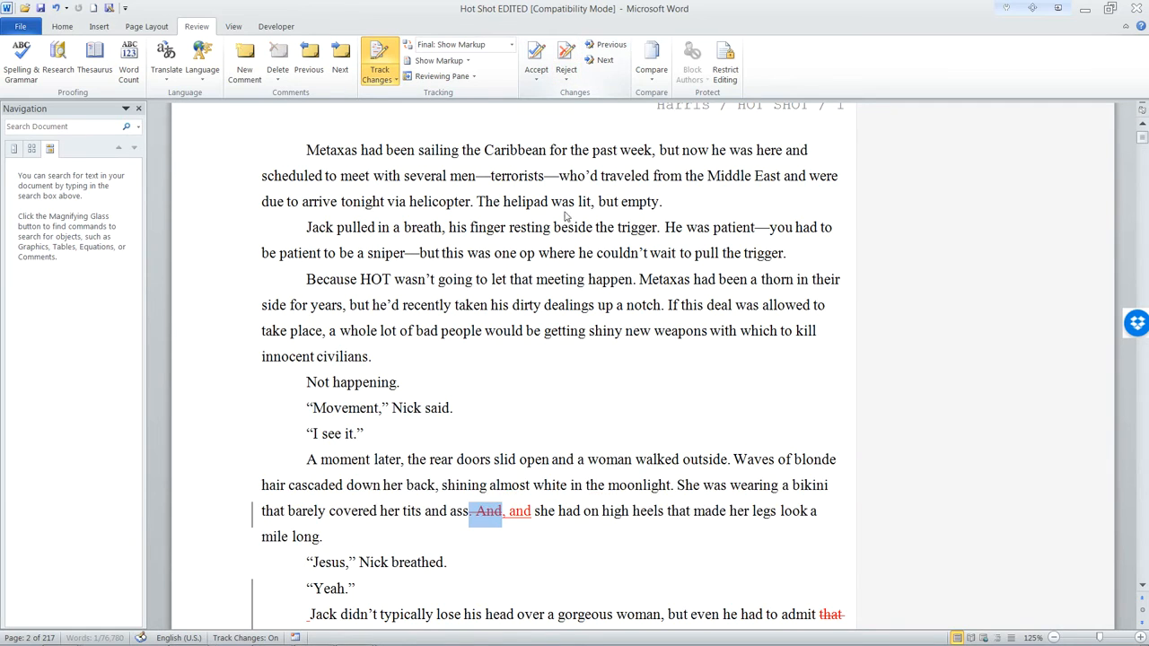
Accept the change from ". And" to ", and" in the bikini sentence
{"action": "scroll", "coordinate": [551, 518], "scroll_direction": "down", "scroll_amount": 1}
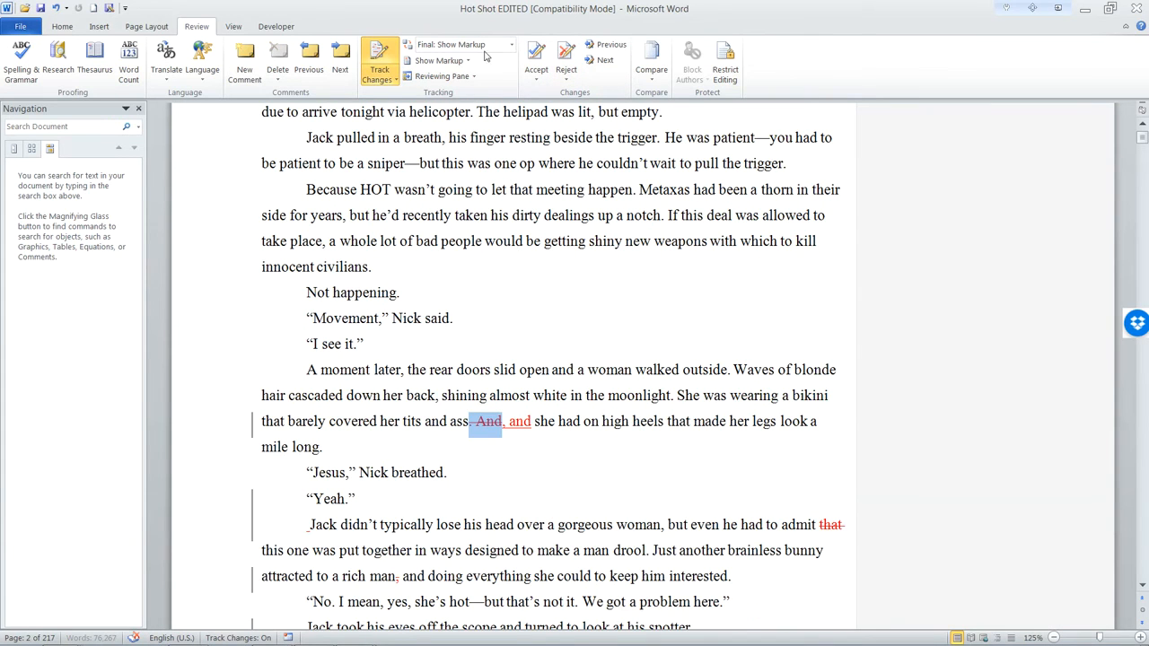
{"action": "left_click", "coordinate": [529, 56]}
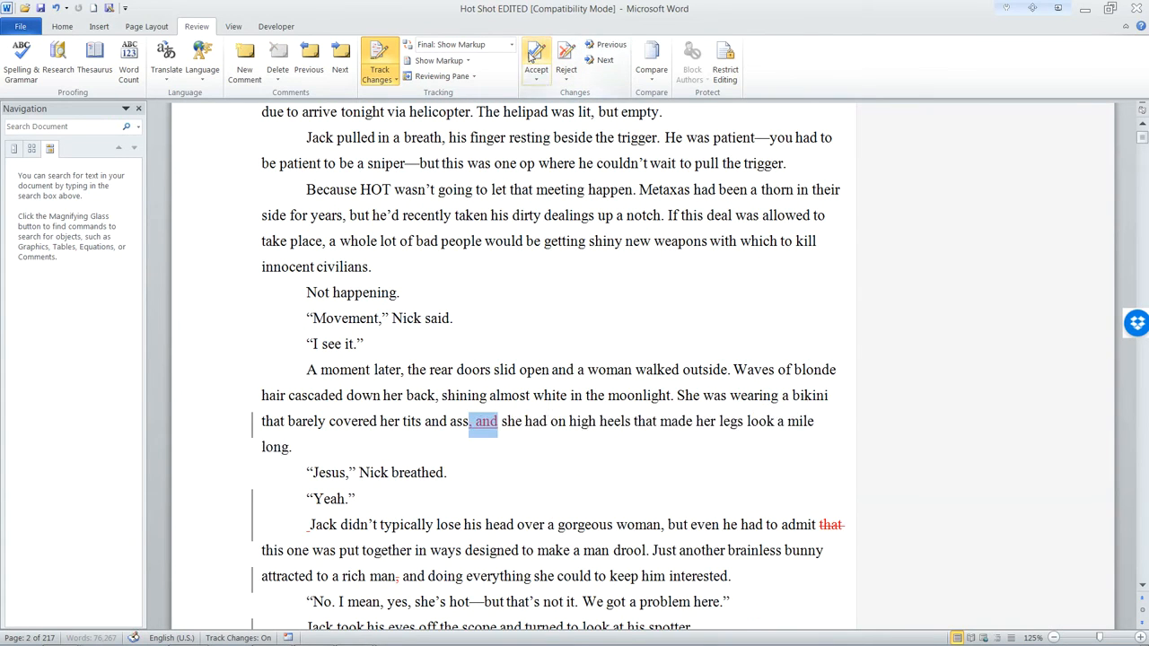
{"action": "left_click", "coordinate": [529, 55]}
Examine the editor's comments and tracked changes from the "You don't recognize her?" line through the iPod paragraph on the following page
{"action": "scroll", "coordinate": [673, 398], "scroll_direction": "down", "scroll_amount": 5}
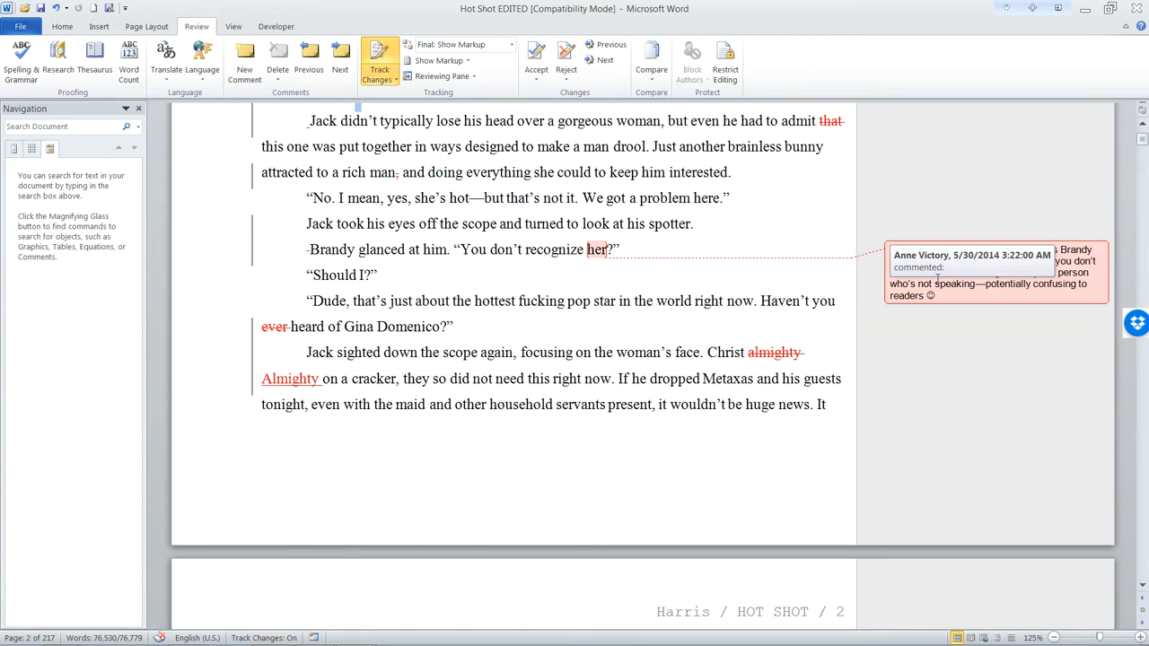
{"action": "left_click", "coordinate": [544, 250]}
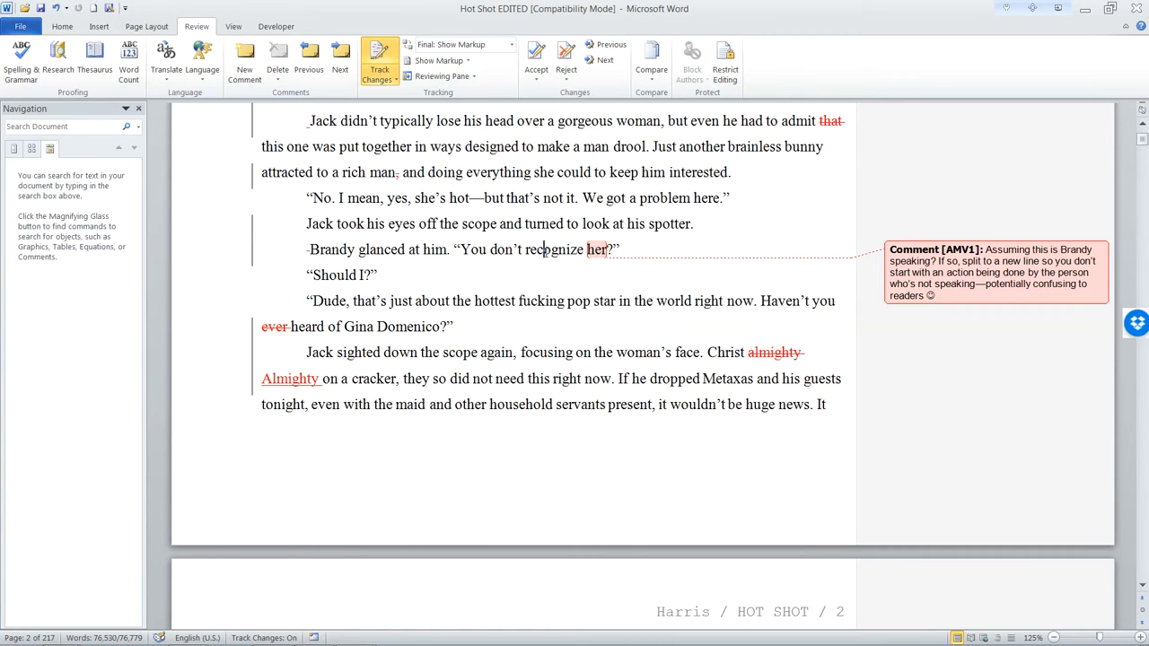
{"action": "scroll", "coordinate": [619, 272], "scroll_direction": "up", "scroll_amount": 1}
{"action": "scroll", "coordinate": [544, 341], "scroll_direction": "down", "scroll_amount": 1}
{"action": "left_click_drag", "start_coordinate": [522, 249], "coordinate": [572, 273]}
{"action": "left_click", "coordinate": [519, 353]}
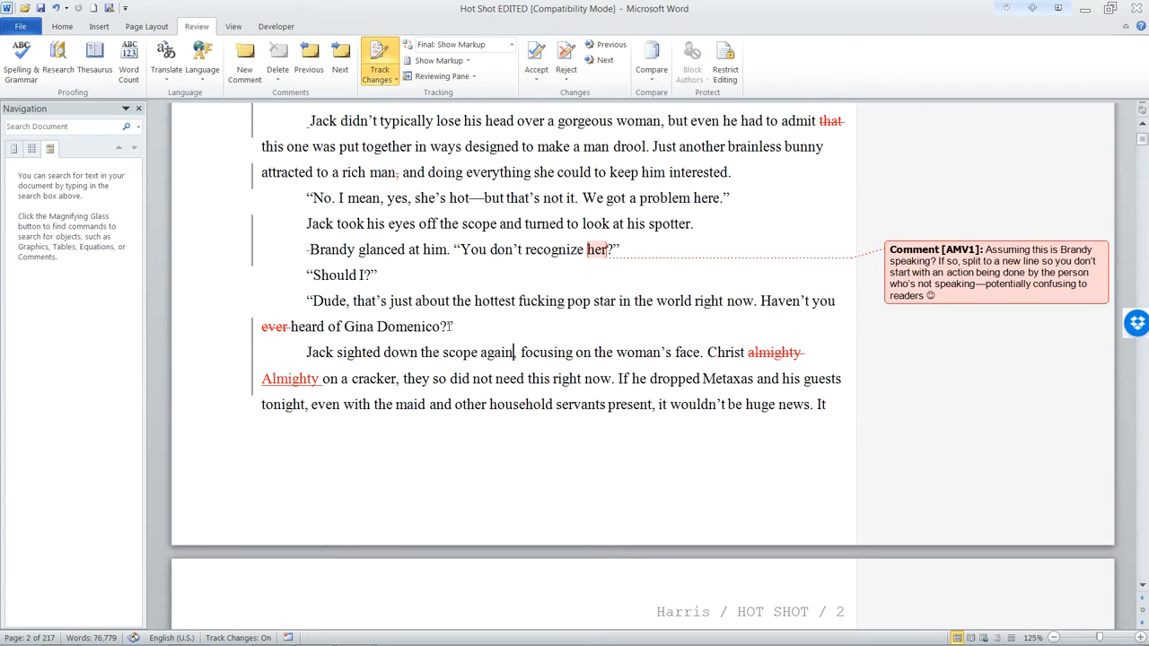
{"action": "scroll", "coordinate": [545, 395], "scroll_direction": "down", "scroll_amount": 4}
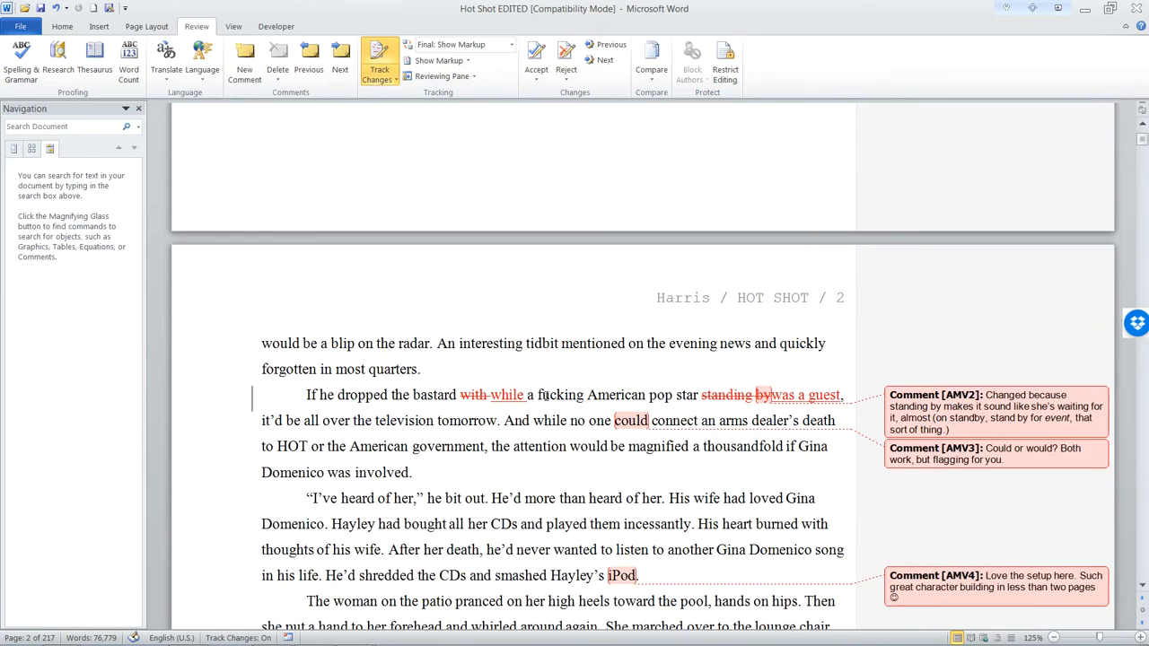
{"action": "scroll", "coordinate": [545, 395], "scroll_direction": "down", "scroll_amount": 1}
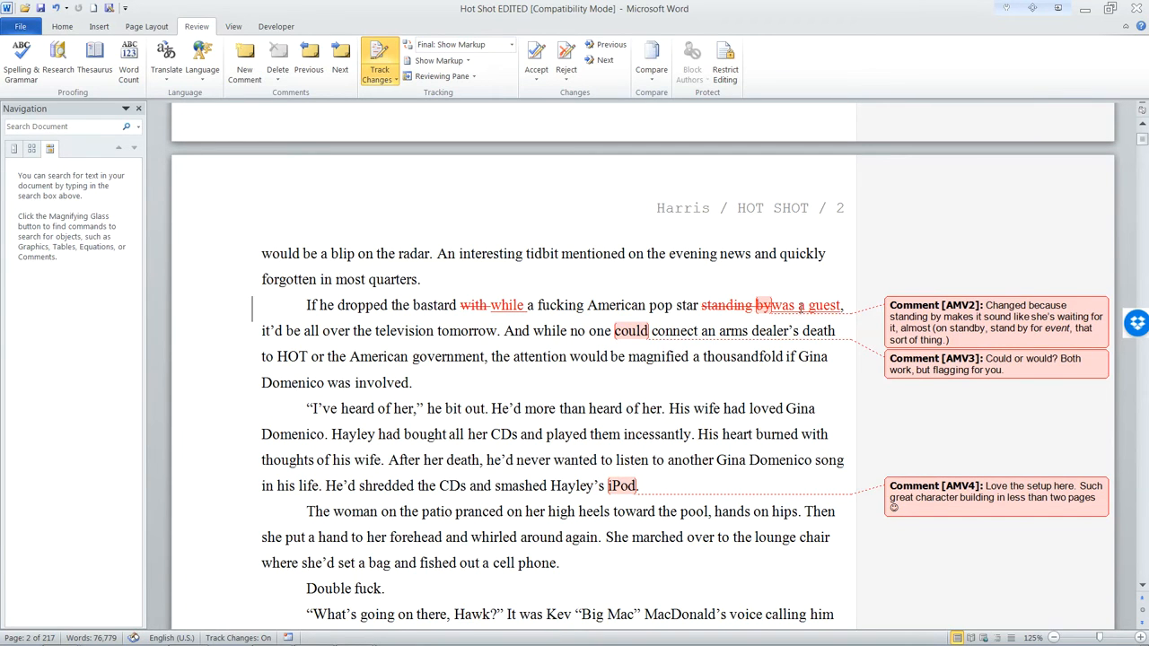
{"action": "scroll", "coordinate": [709, 379], "scroll_direction": "up", "scroll_amount": 6}
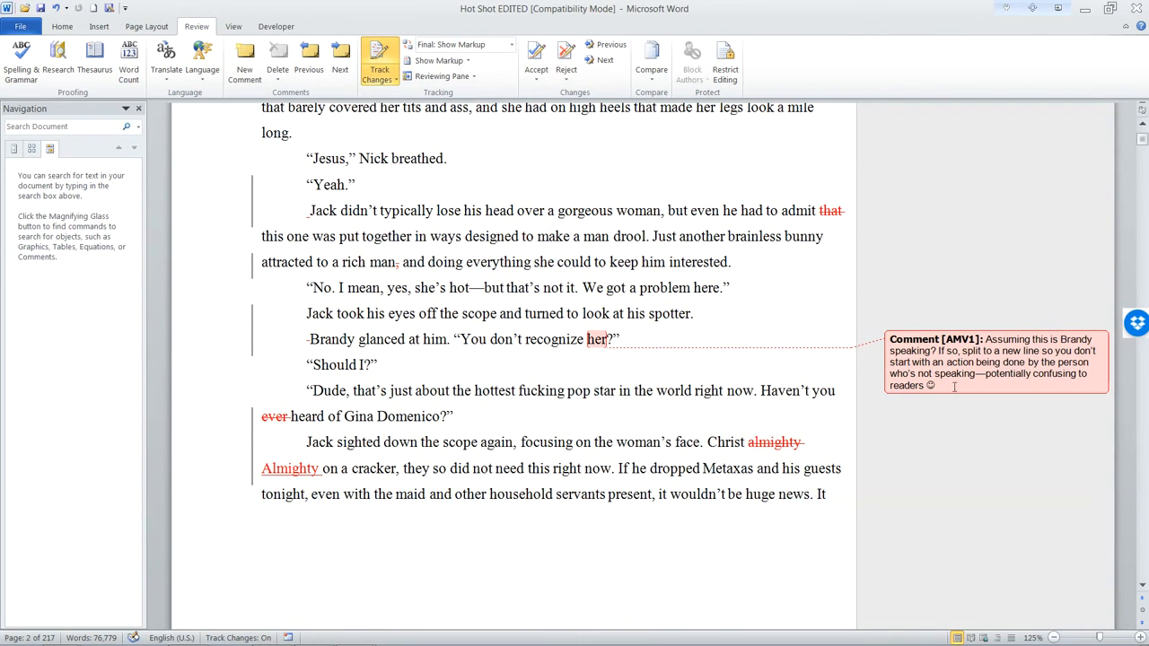
{"action": "scroll", "coordinate": [960, 376], "scroll_direction": "down", "scroll_amount": 1}
{"action": "scroll", "coordinate": [960, 376], "scroll_direction": "up", "scroll_amount": 2}
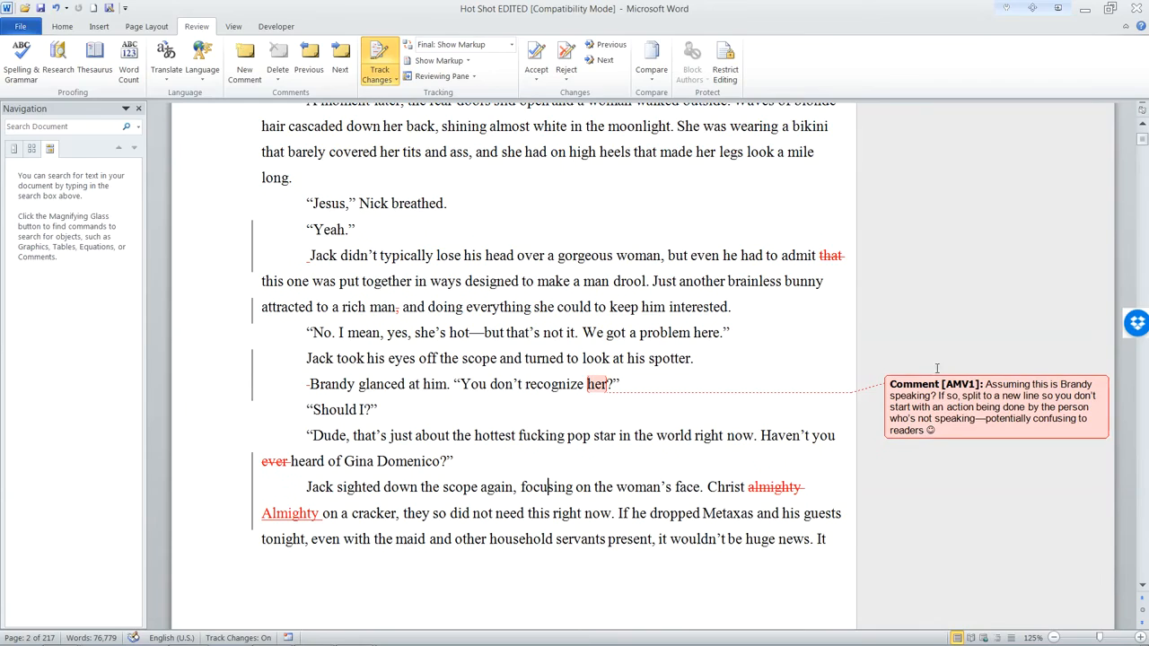
Reply to the editor's comment on "her" with a new comment reading "I'm unsure what you're talking about."
{"action": "left_click", "coordinate": [978, 419]}
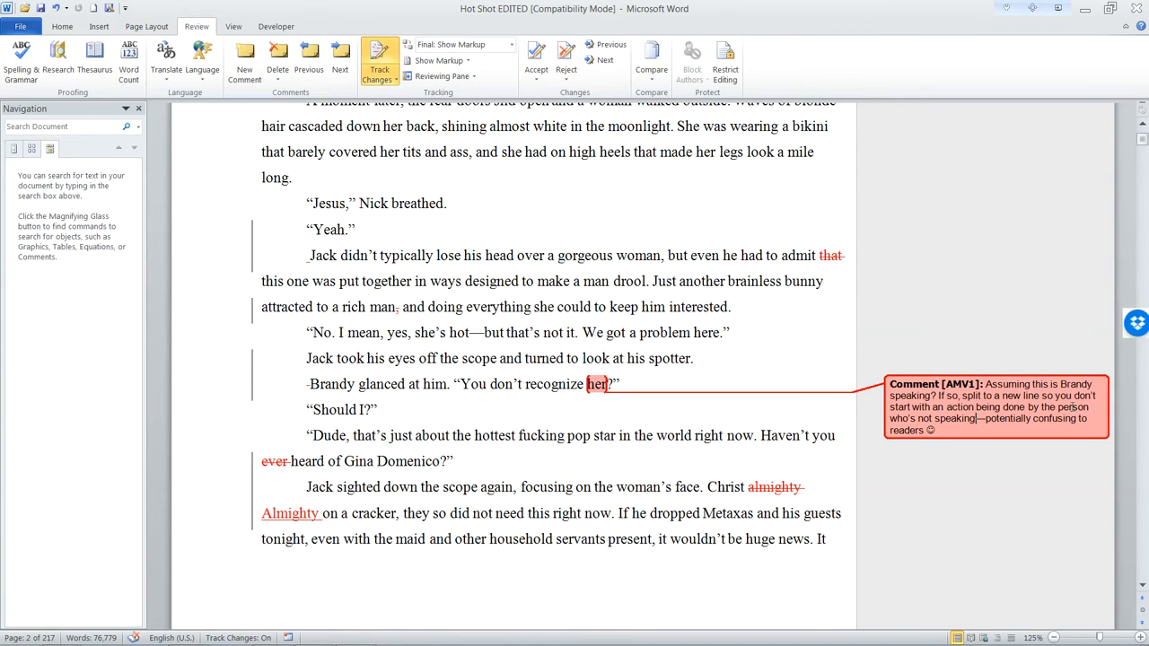
{"action": "left_click", "coordinate": [1034, 420]}
{"action": "left_click", "coordinate": [983, 384]}
{"action": "left_click_drag", "start_coordinate": [985, 384], "coordinate": [984, 430]}
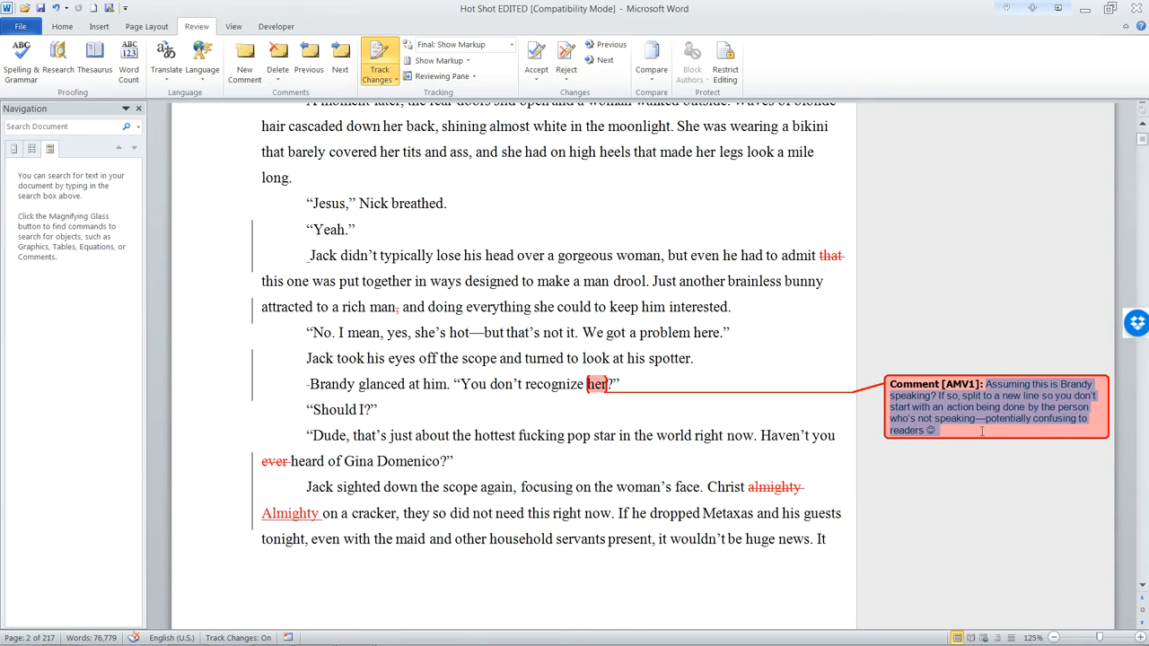
{"action": "left_click", "coordinate": [947, 421]}
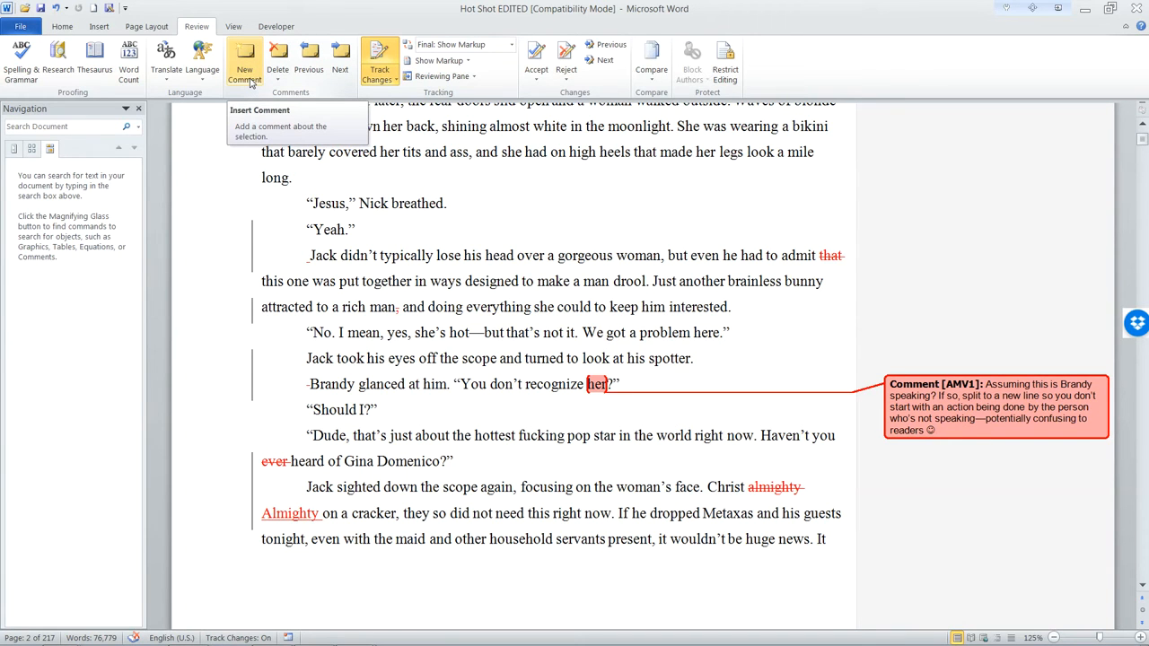
{"action": "left_click", "coordinate": [250, 81]}
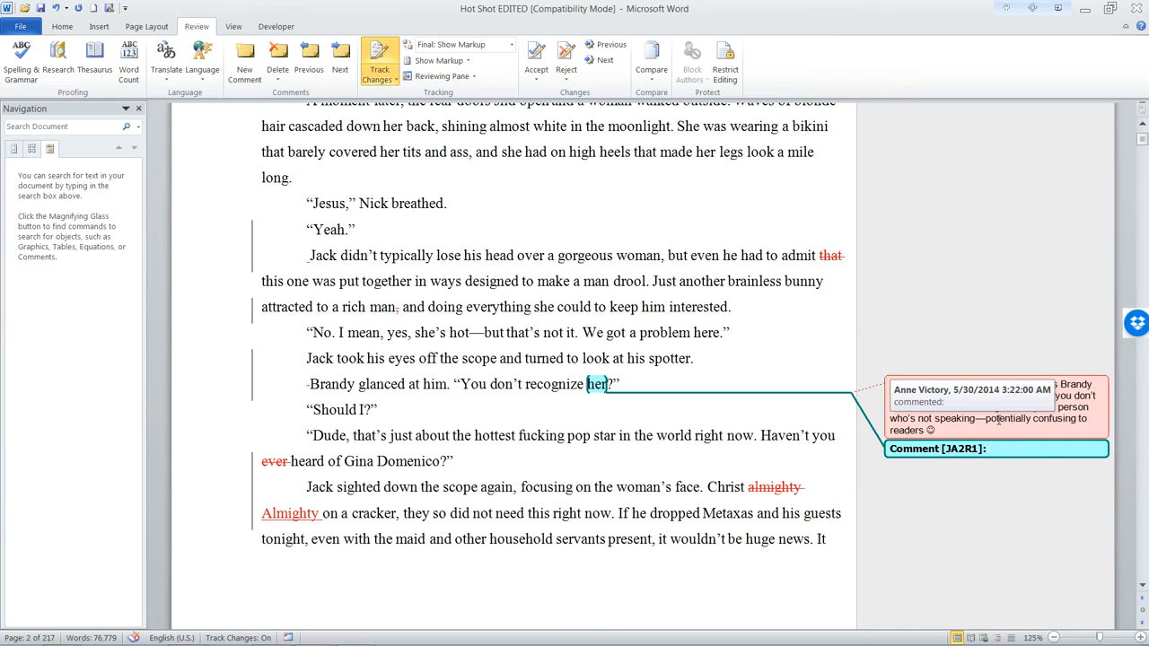
{"action": "type", "text": "I'm unsure "}
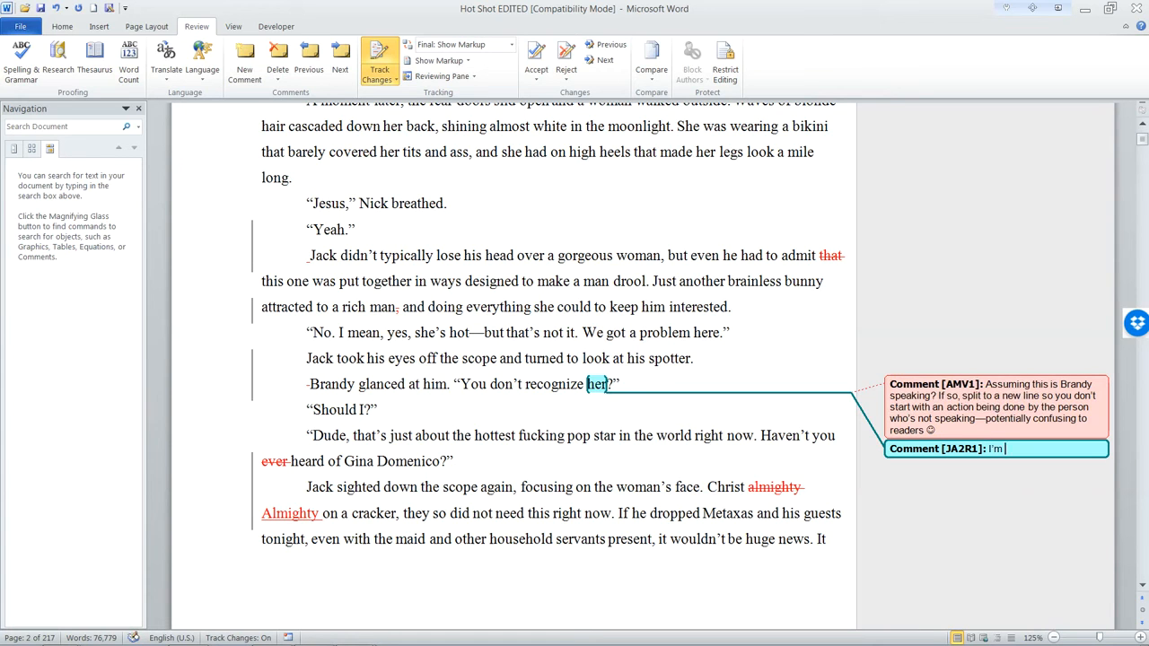
{"action": "type", "text": "what you'"}
{"action": "type", "text": "re talk"}
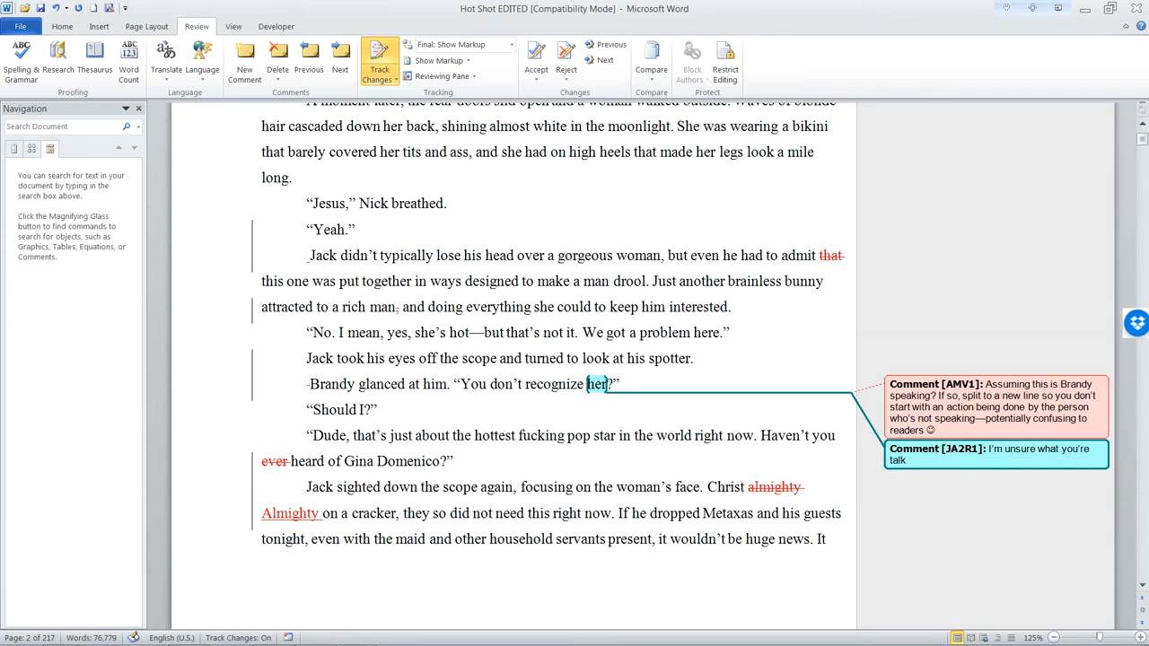
{"action": "type", "text": "ing. about."}
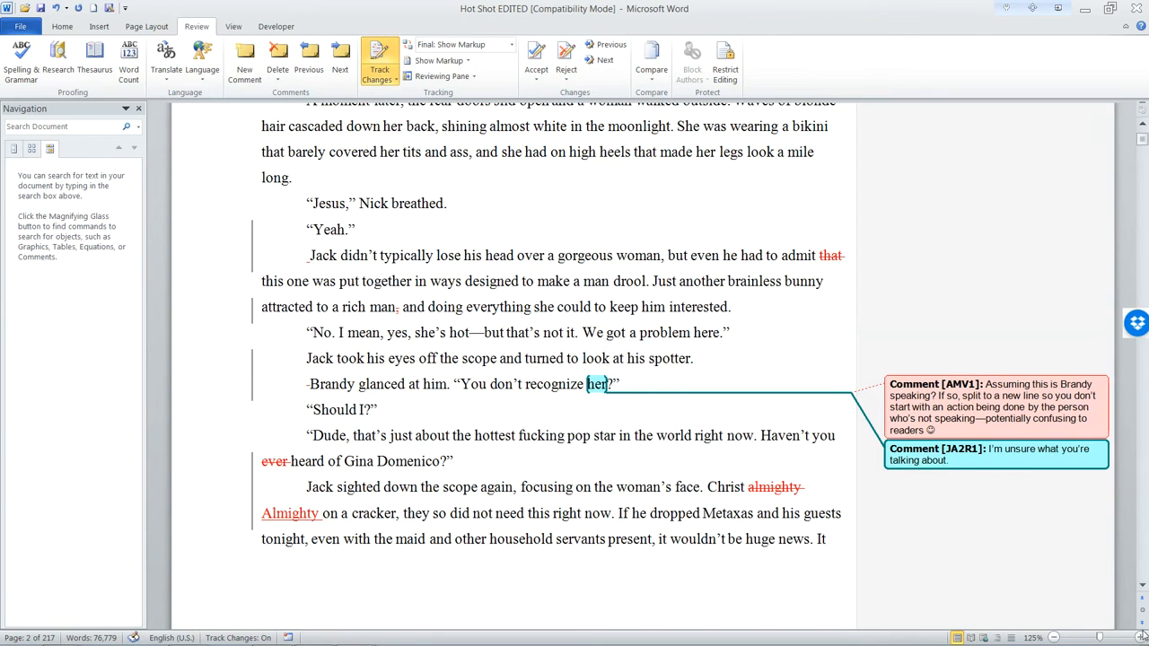
{"action": "left_click", "coordinate": [981, 434]}
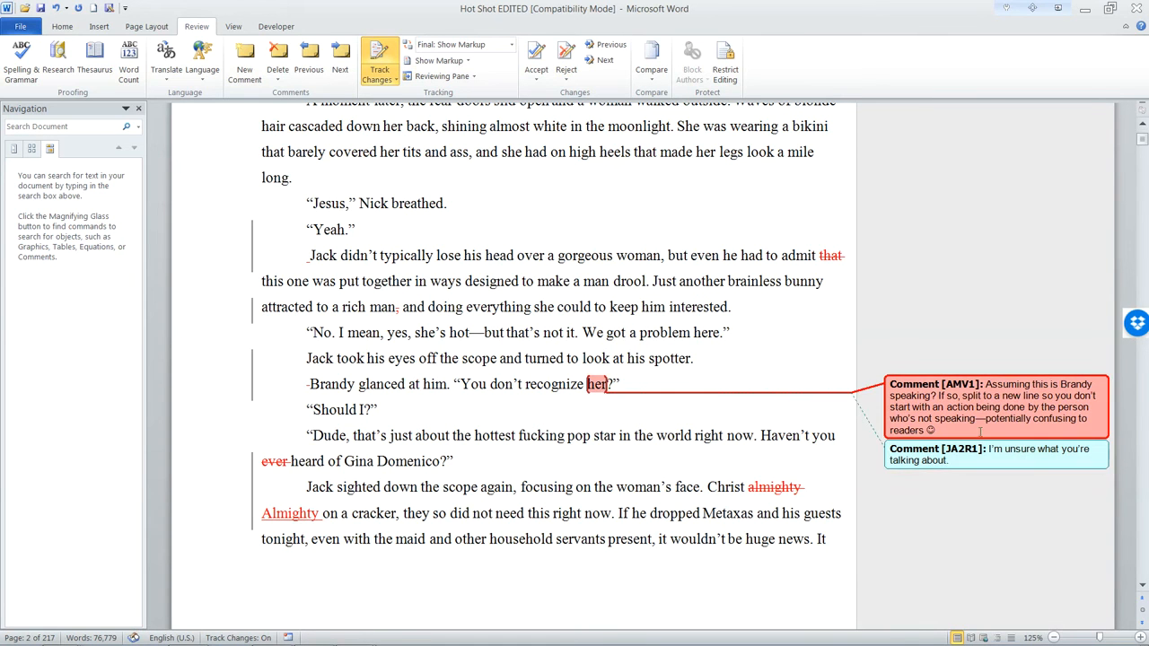
{"action": "left_click", "coordinate": [1002, 449]}
{"action": "scroll", "coordinate": [644, 428], "scroll_direction": "down", "scroll_amount": 2}
{"action": "scroll", "coordinate": [645, 428], "scroll_direction": "up", "scroll_amount": 3}
{"action": "scroll", "coordinate": [644, 428], "scroll_direction": "up", "scroll_amount": 1}
{"action": "scroll", "coordinate": [543, 404], "scroll_direction": "down", "scroll_amount": 4}
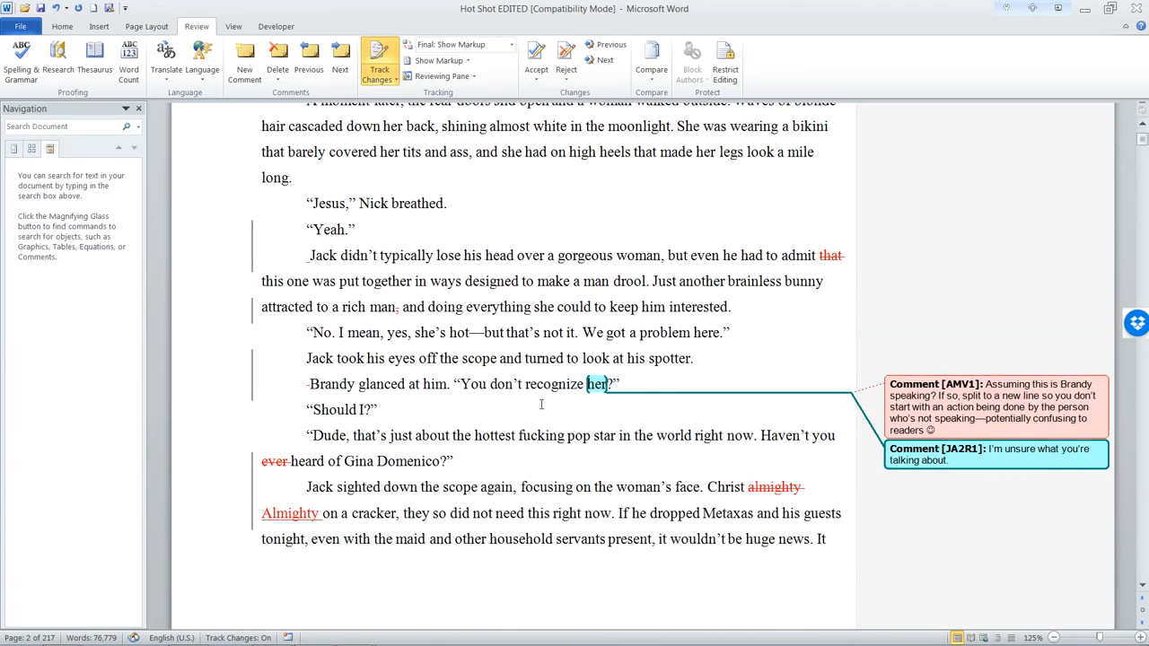
Accept the change from "with" to "while" and the deletion of "standing by" in the pop star sentence
{"action": "scroll", "coordinate": [629, 427], "scroll_direction": "down", "scroll_amount": 4}
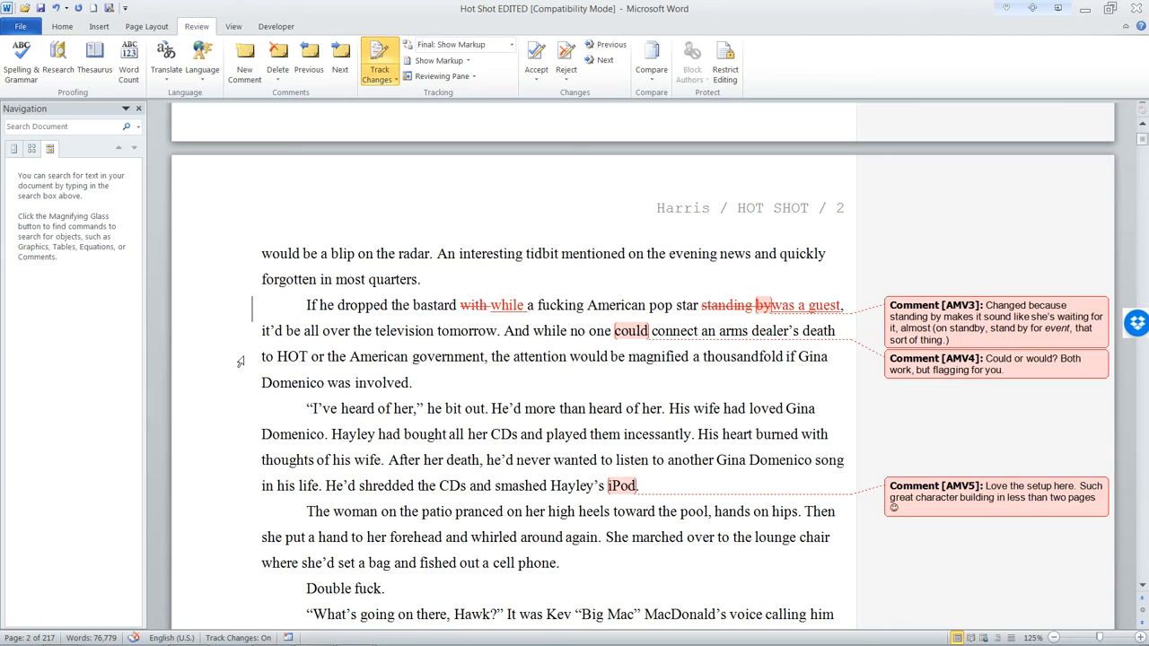
{"action": "left_click", "coordinate": [479, 331]}
{"action": "left_click", "coordinate": [472, 305]}
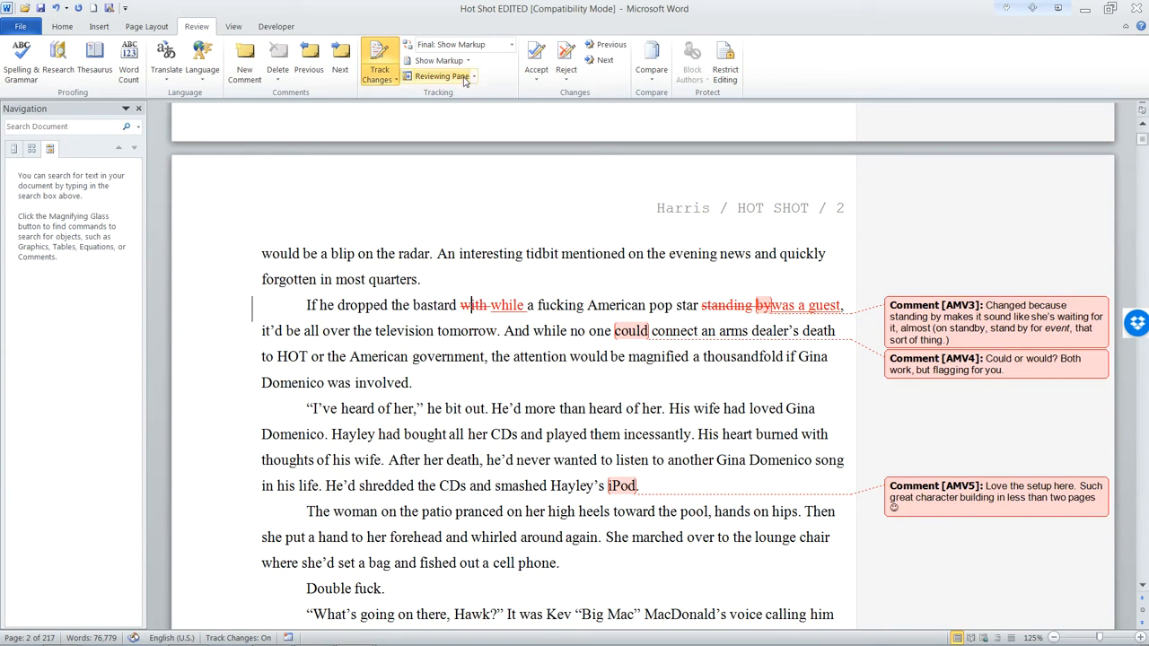
{"action": "left_click", "coordinate": [538, 56]}
{"action": "left_click", "coordinate": [538, 56]}
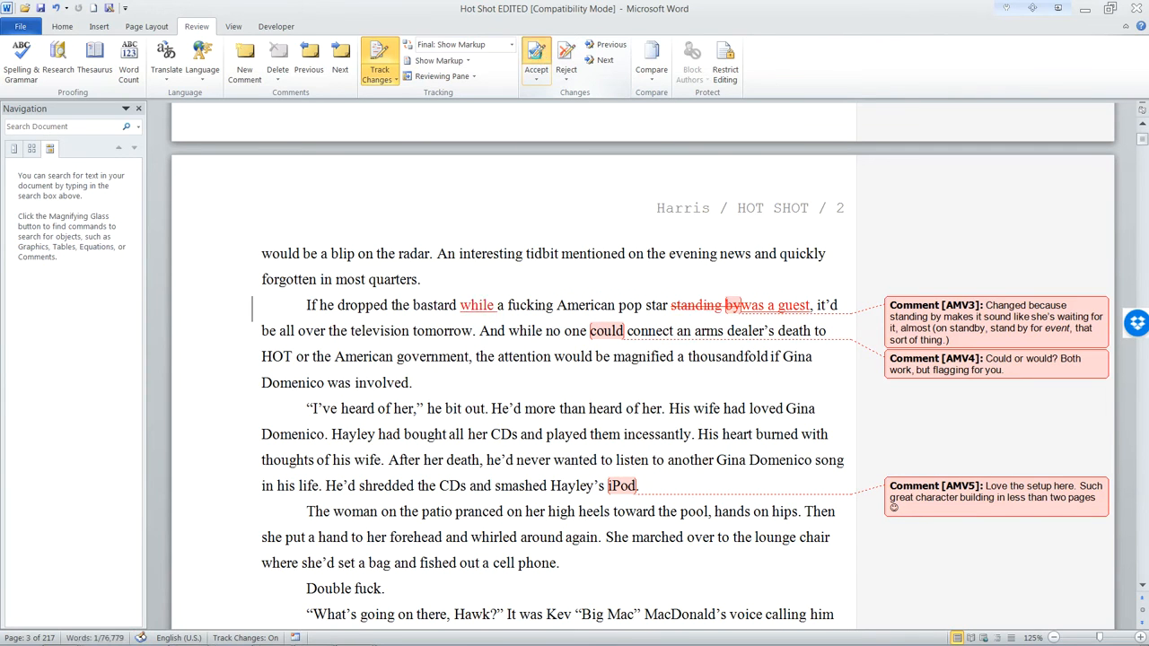
{"action": "left_click", "coordinate": [536, 56]}
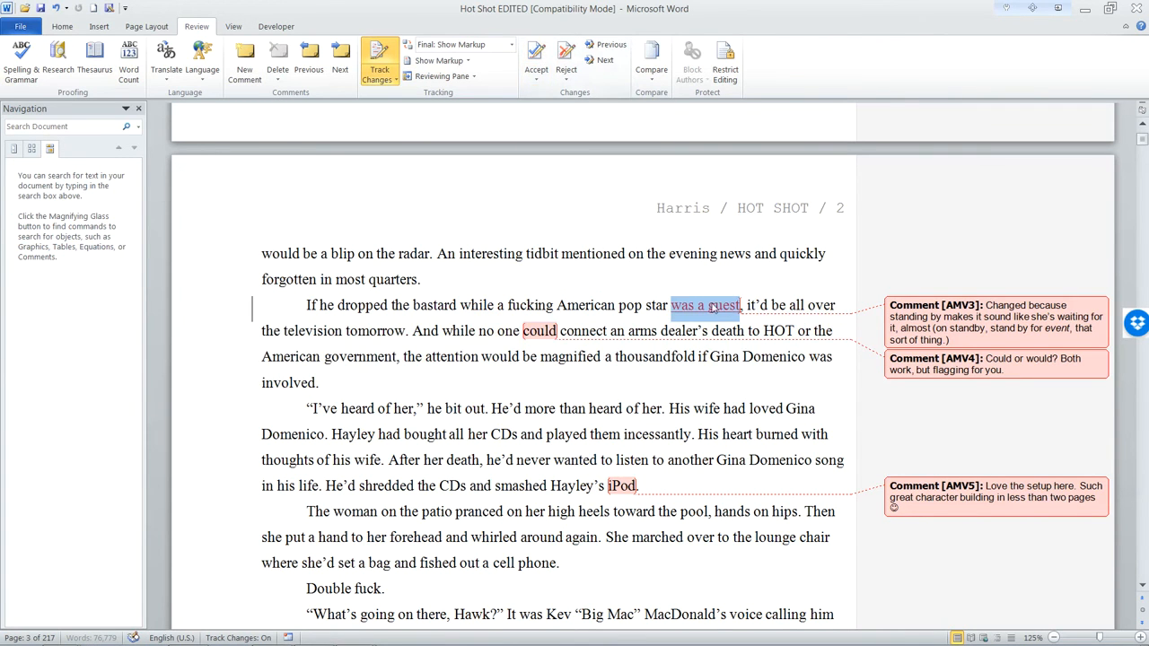
Replace "a guest" with "in residence" as a tracked change in the editor's inserted phrase "was a guest"
{"action": "left_click", "coordinate": [743, 306]}
{"action": "left_click_drag", "start_coordinate": [697, 306], "coordinate": [743, 307]}
{"action": "key", "text": "Left"}
{"action": "key", "text": "shift+Right"}
{"action": "key", "text": "shift+Right"}
{"action": "key", "text": "shift+Right"}
{"action": "key", "text": "shift+Right"}
{"action": "key", "text": "shift+Right"}
{"action": "key", "text": "shift+Right"}
{"action": "key", "text": "shift+Right"}
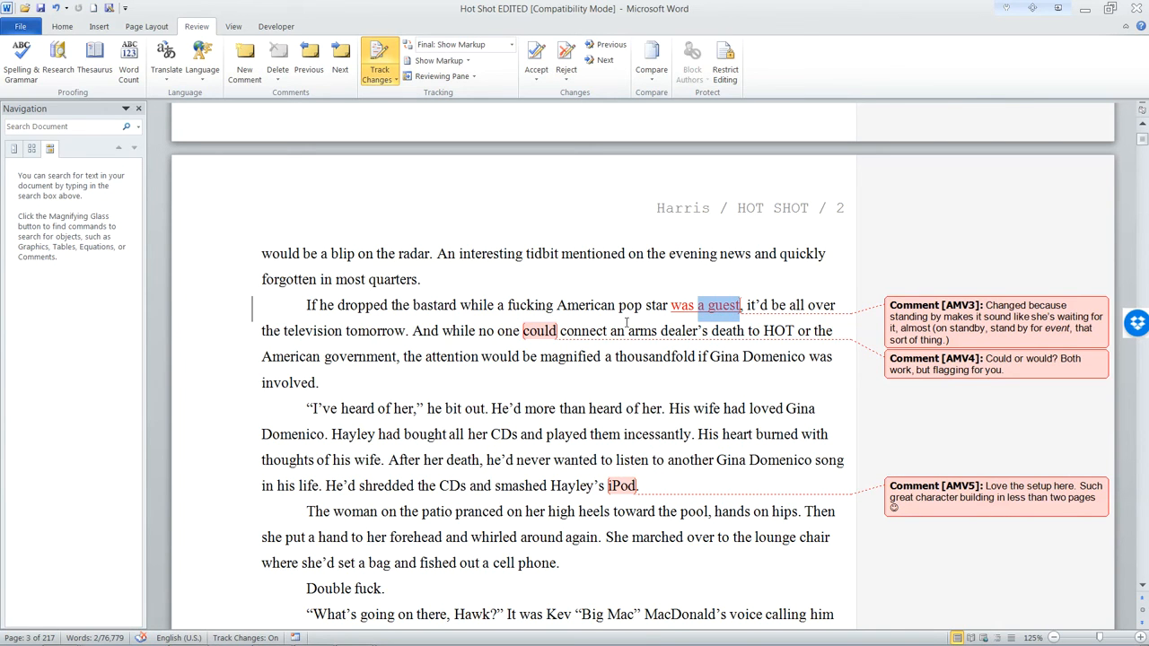
{"action": "type", "text": "in re"}
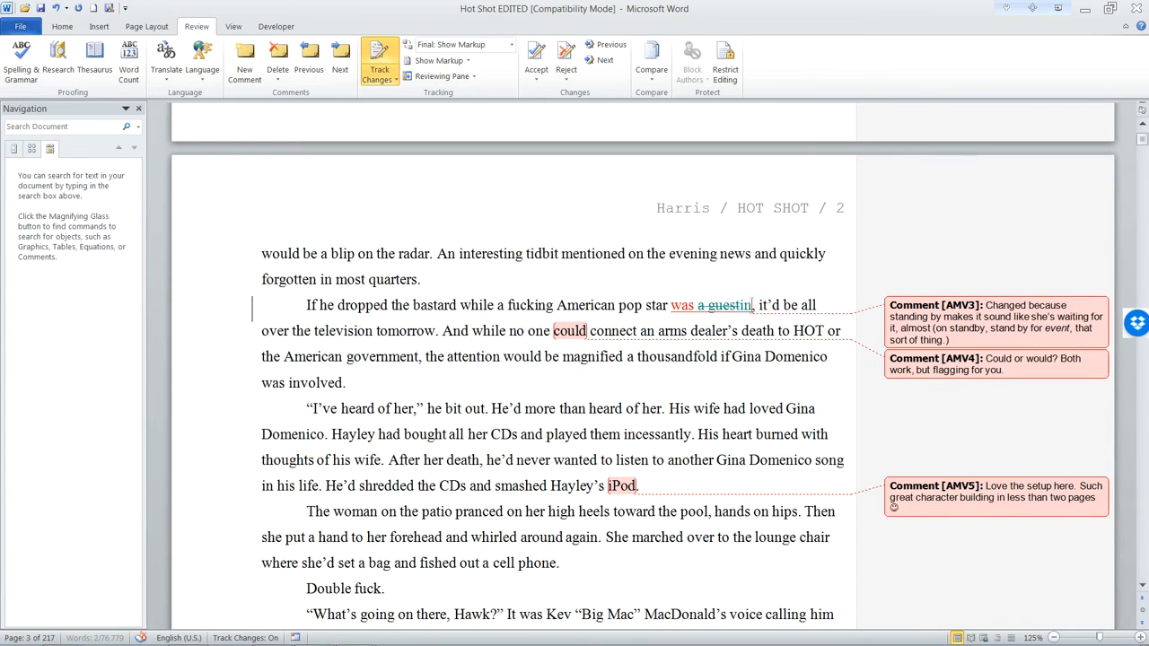
{"action": "type", "text": "sidence"}
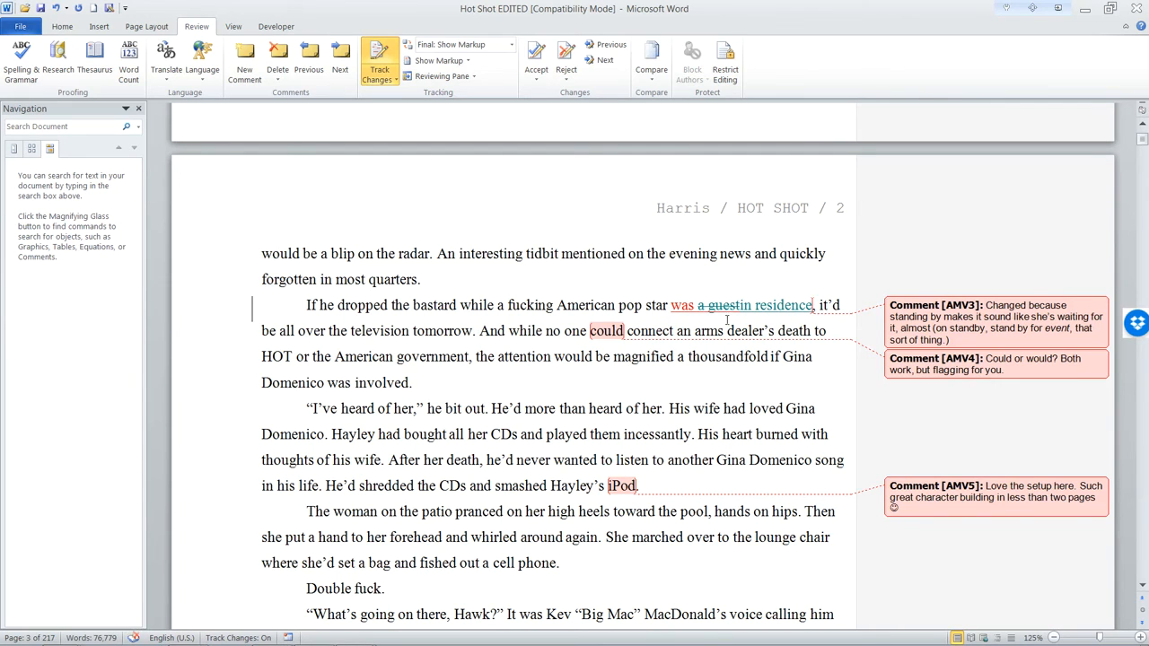
{"action": "left_click_drag", "start_coordinate": [697, 309], "coordinate": [740, 306]}
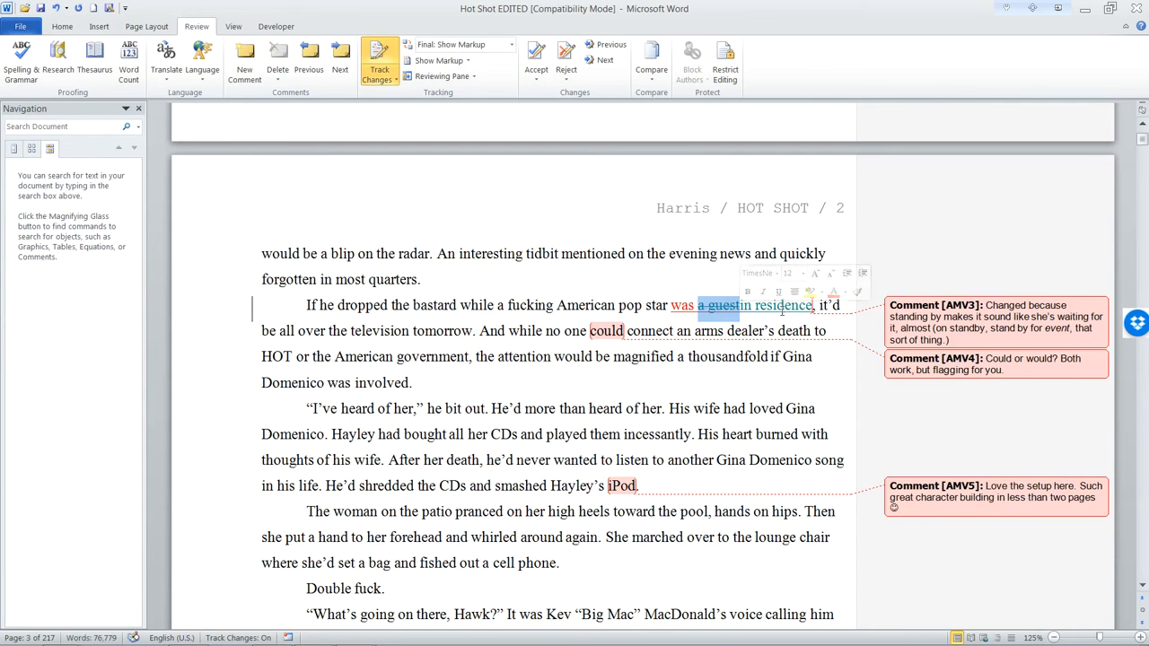
{"action": "left_click", "coordinate": [784, 306]}
Delete the editor's "Could or would?" comment and the "Love the setup here" comment on "iPod"
{"action": "scroll", "coordinate": [749, 409], "scroll_direction": "up", "scroll_amount": 3}
{"action": "scroll", "coordinate": [748, 409], "scroll_direction": "down", "scroll_amount": 4}
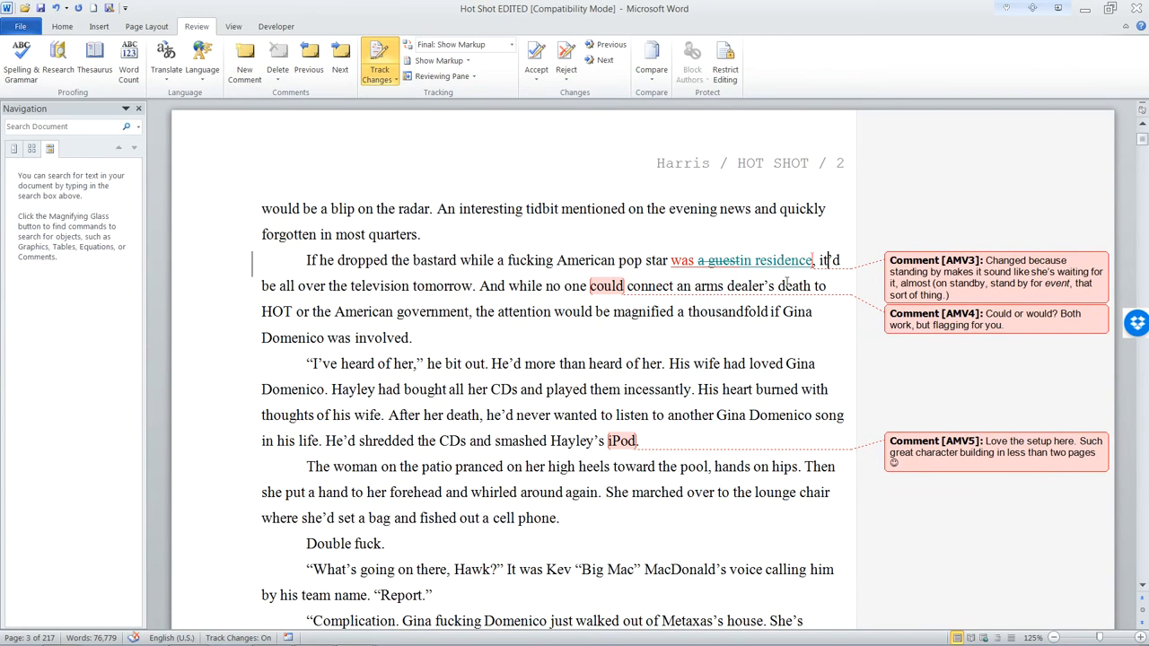
{"action": "right_click", "coordinate": [979, 325]}
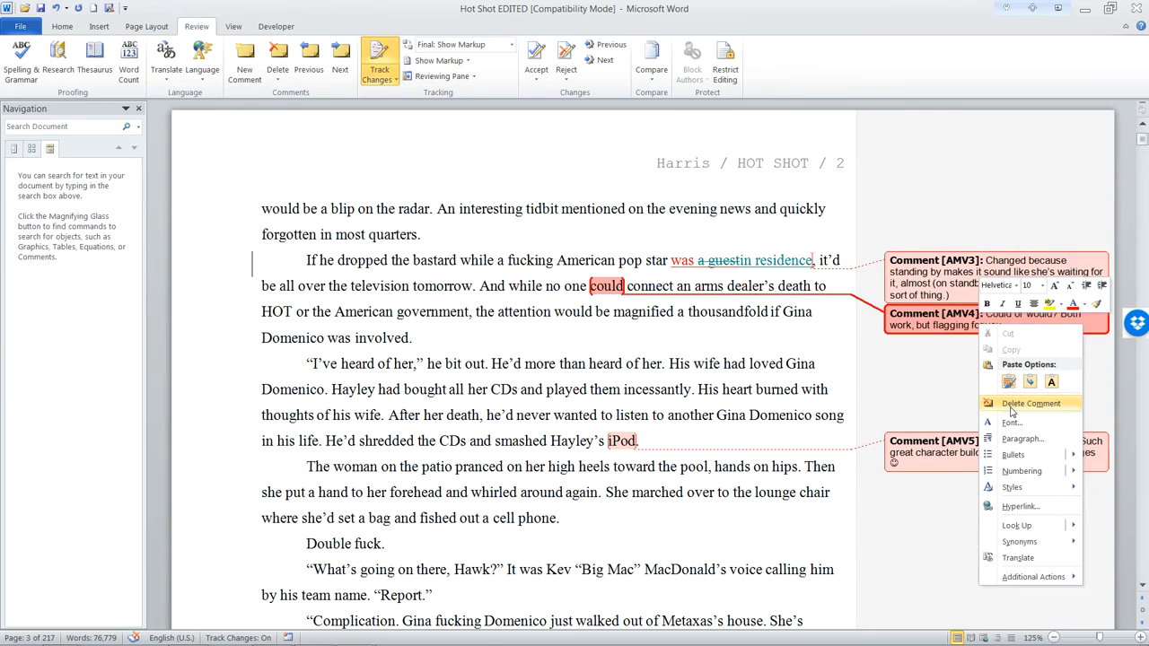
{"action": "left_click", "coordinate": [1023, 404]}
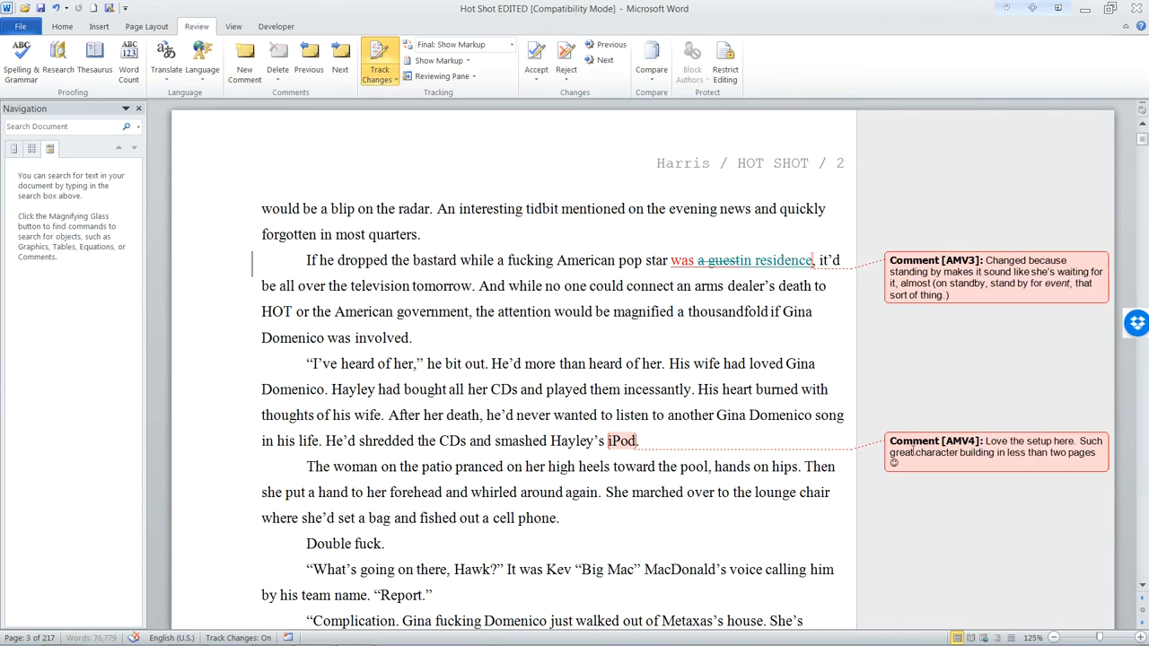
{"action": "right_click", "coordinate": [1005, 446]}
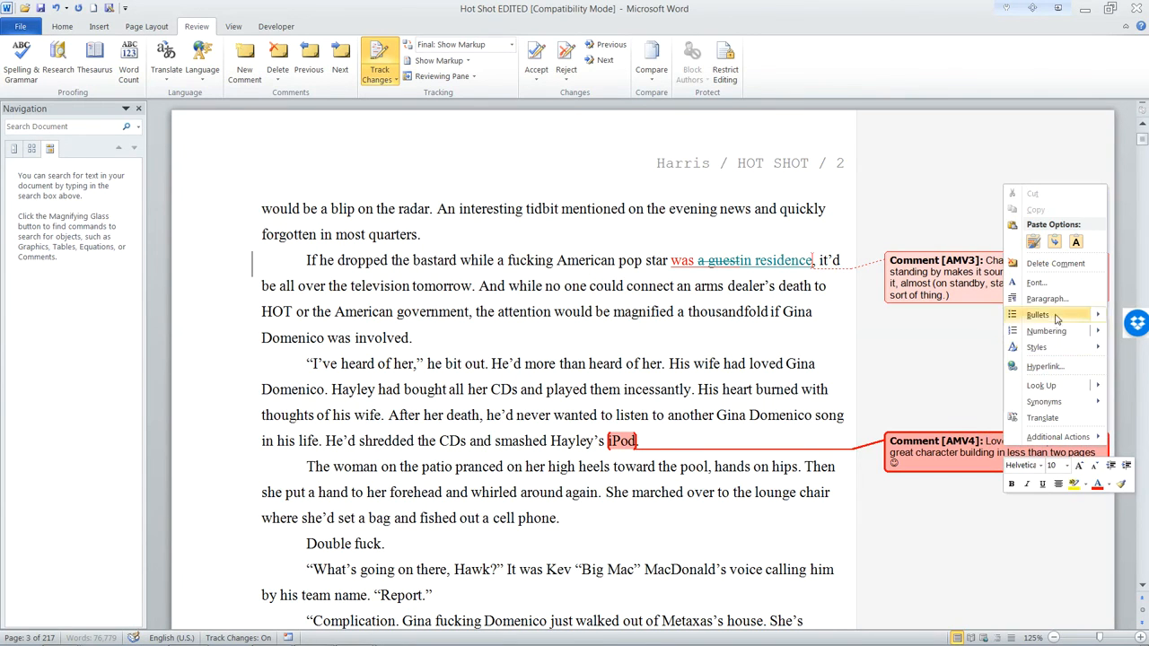
{"action": "left_click", "coordinate": [1056, 263]}
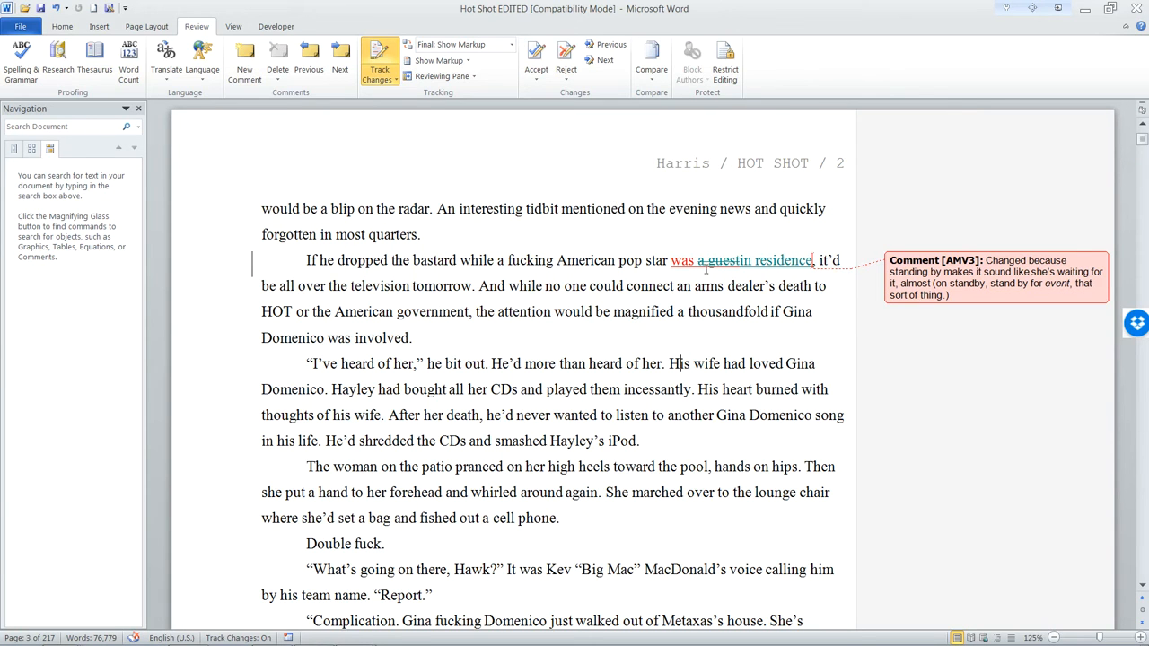
Change the spelling of the inserted word "residence" to "resedence", and select its second "e"
{"action": "left_click", "coordinate": [777, 259]}
{"action": "key", "text": "BackSpace"}
{"action": "type", "text": "e"}
{"action": "left_click", "coordinate": [787, 293]}
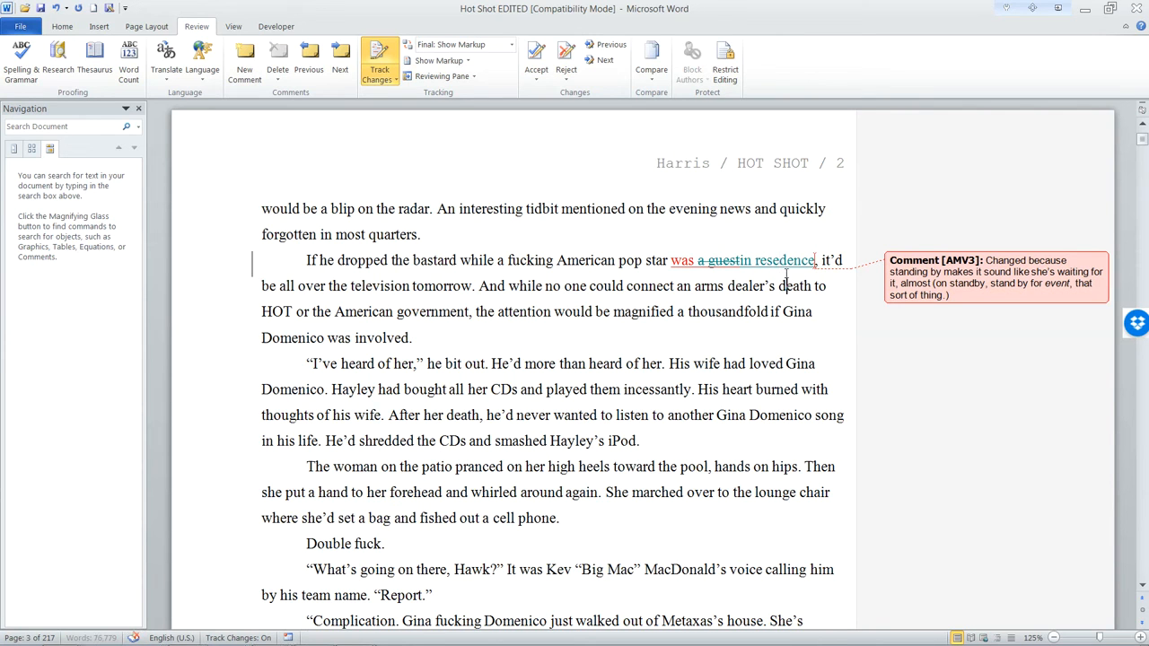
{"action": "left_click_drag", "start_coordinate": [771, 260], "coordinate": [780, 260]}
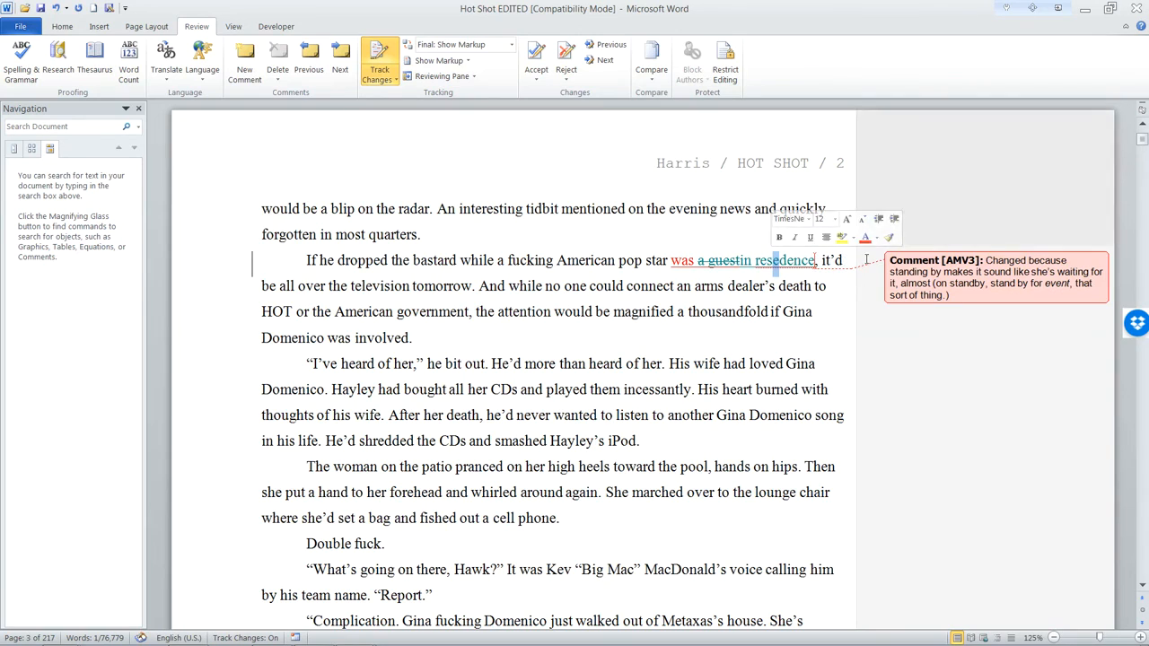
Examine the remaining changes and comments around the "resedence" edit, then from the start of Chapter One to the "You don't recognize her?" line
{"action": "scroll", "coordinate": [711, 442], "scroll_direction": "down", "scroll_amount": 6}
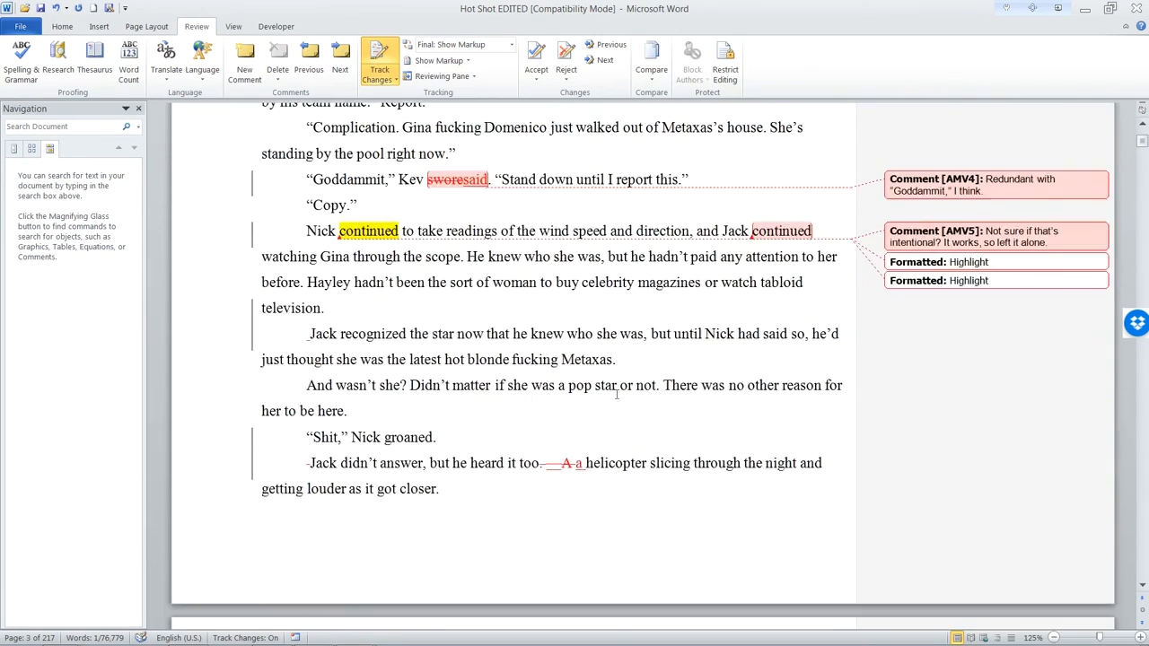
{"action": "scroll", "coordinate": [649, 224], "scroll_direction": "up", "scroll_amount": 15}
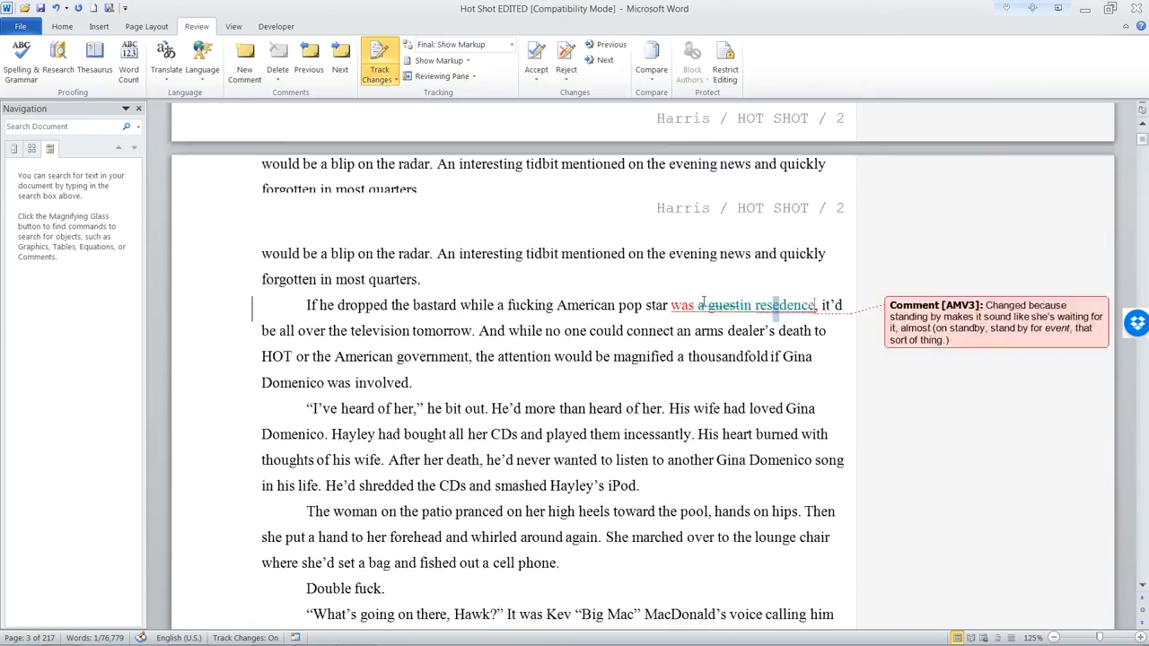
{"action": "scroll", "coordinate": [694, 308], "scroll_direction": "up", "scroll_amount": 15}
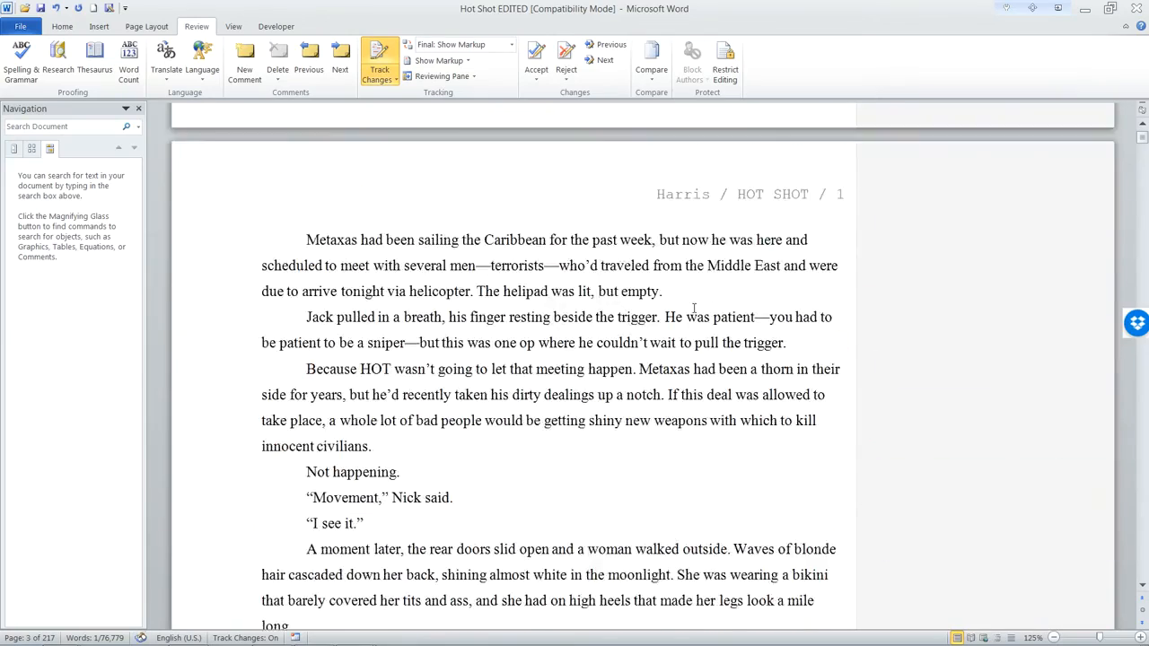
{"action": "scroll", "coordinate": [694, 308], "scroll_direction": "up", "scroll_amount": 2}
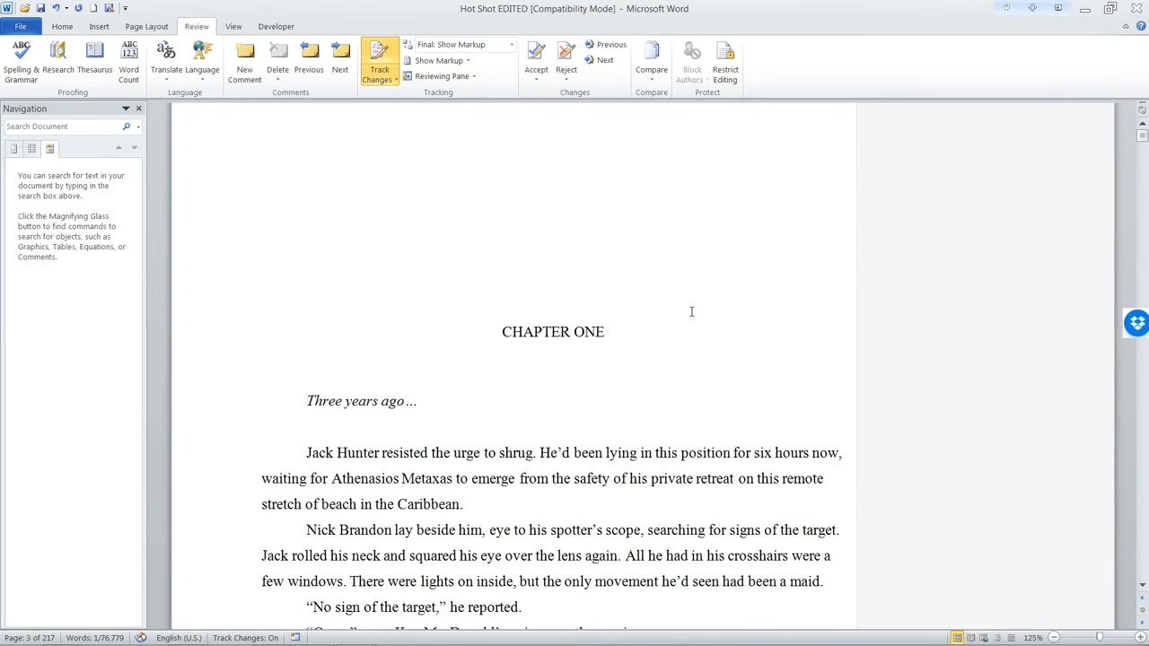
{"action": "scroll", "coordinate": [692, 311], "scroll_direction": "down", "scroll_amount": 15}
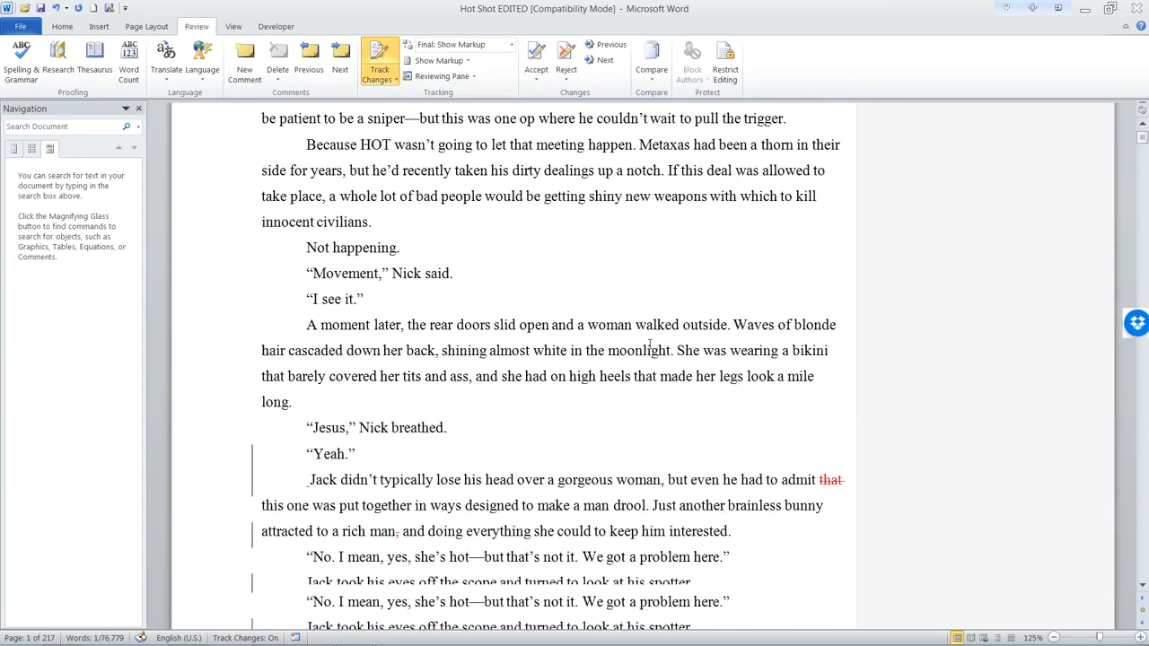
{"action": "scroll", "coordinate": [644, 345], "scroll_direction": "up", "scroll_amount": 4}
{"action": "scroll", "coordinate": [673, 277], "scroll_direction": "down", "scroll_amount": 4}
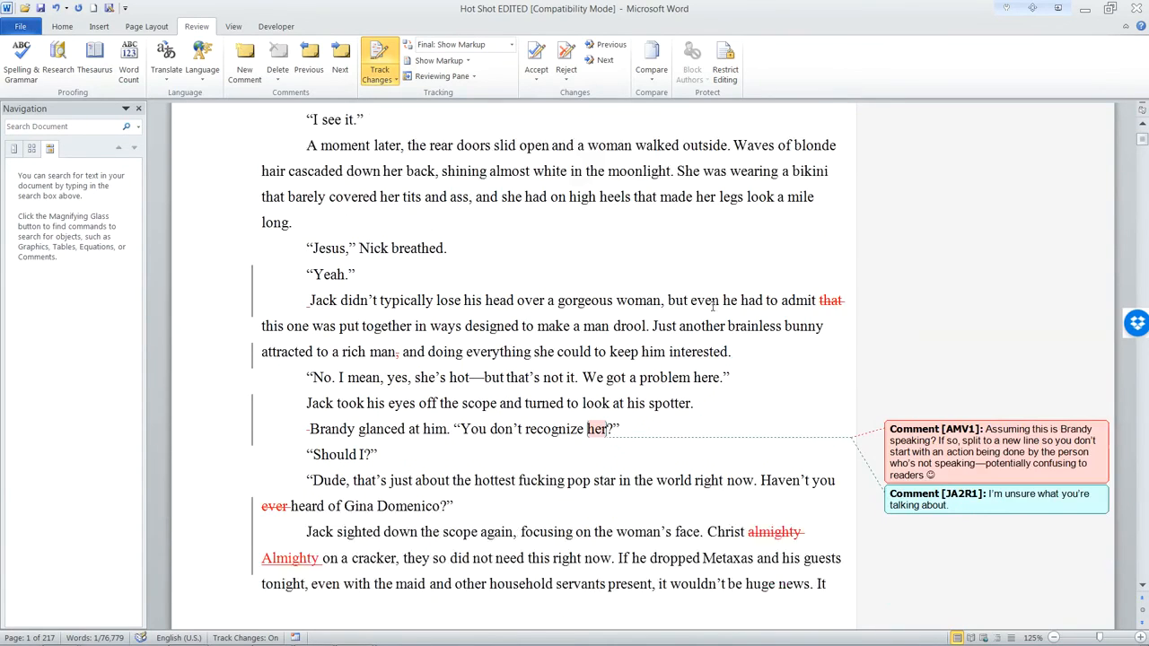
{"action": "left_click", "coordinate": [567, 289]}
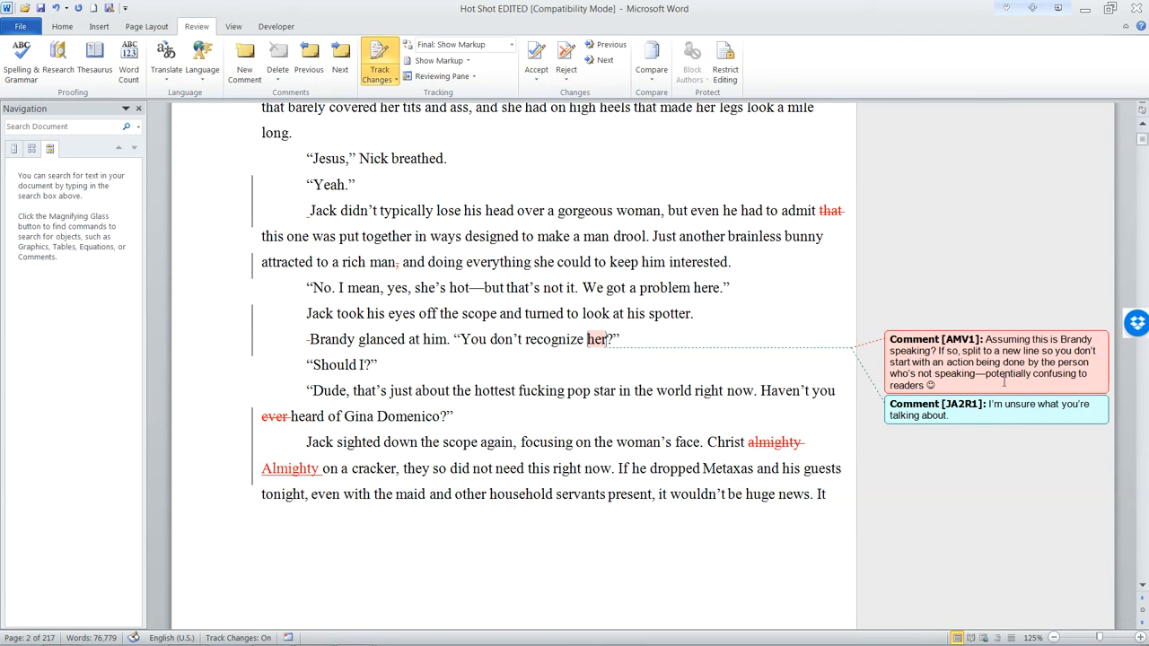
Delete the comment explaining the "standing by" change and the "Redundant with 'Goddammit'" comment on Kev's dialogue
{"action": "scroll", "coordinate": [753, 382], "scroll_direction": "down", "scroll_amount": 5}
{"action": "scroll", "coordinate": [752, 391], "scroll_direction": "down", "scroll_amount": 8}
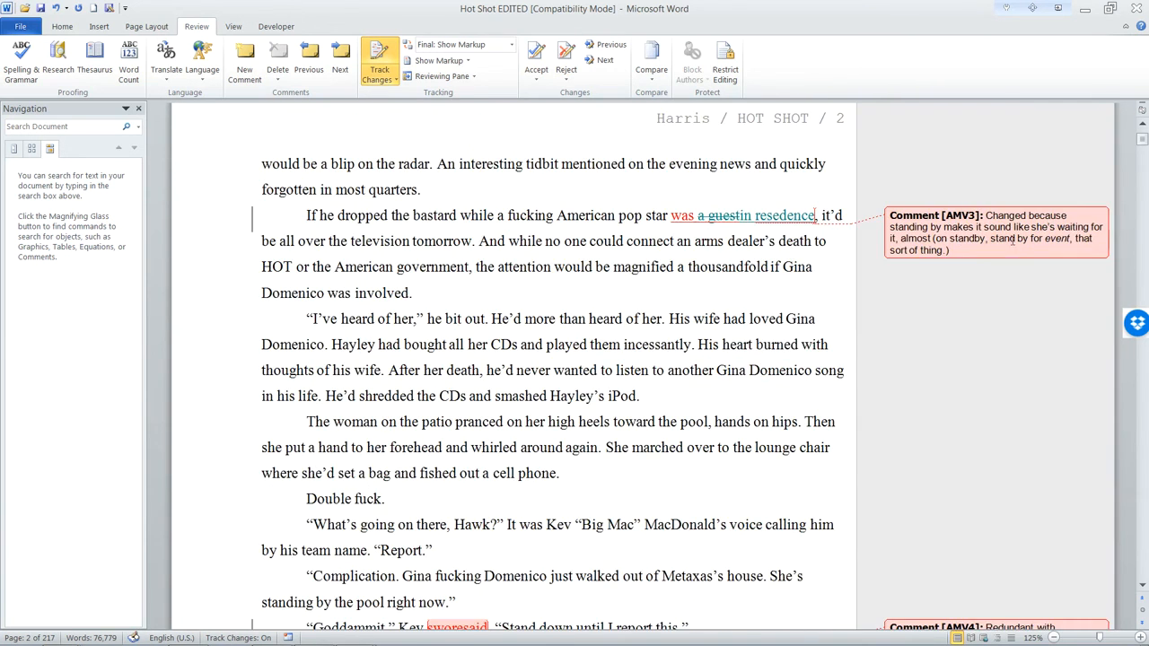
{"action": "right_click", "coordinate": [1013, 241]}
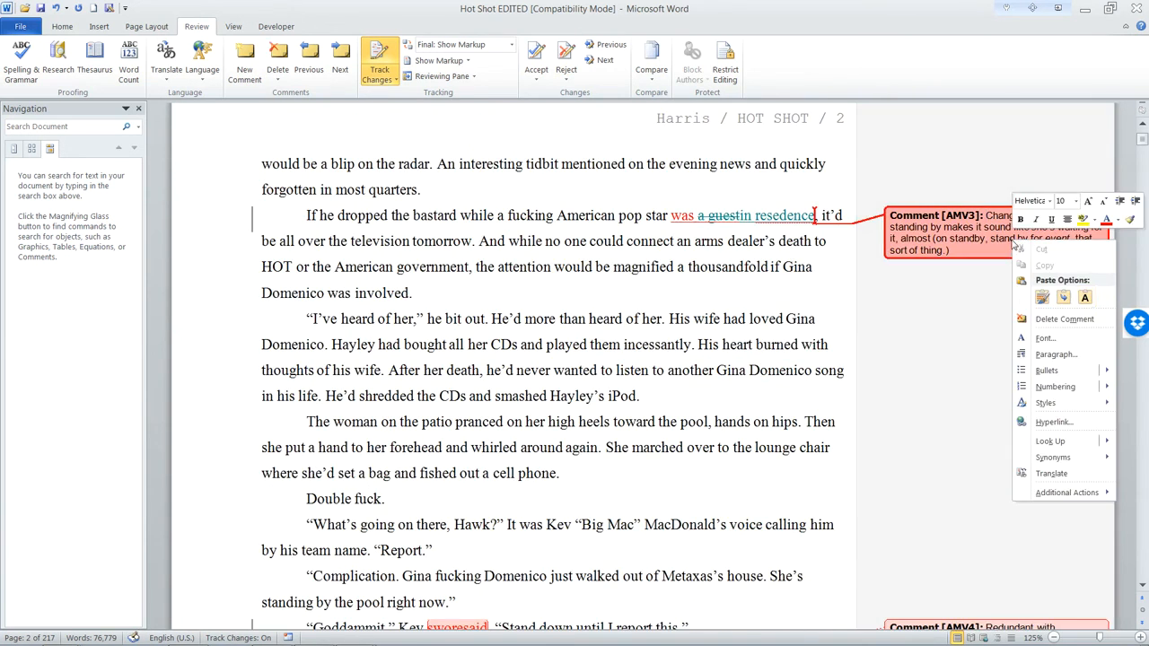
{"action": "left_click", "coordinate": [1075, 325]}
{"action": "scroll", "coordinate": [732, 316], "scroll_direction": "down", "scroll_amount": 5}
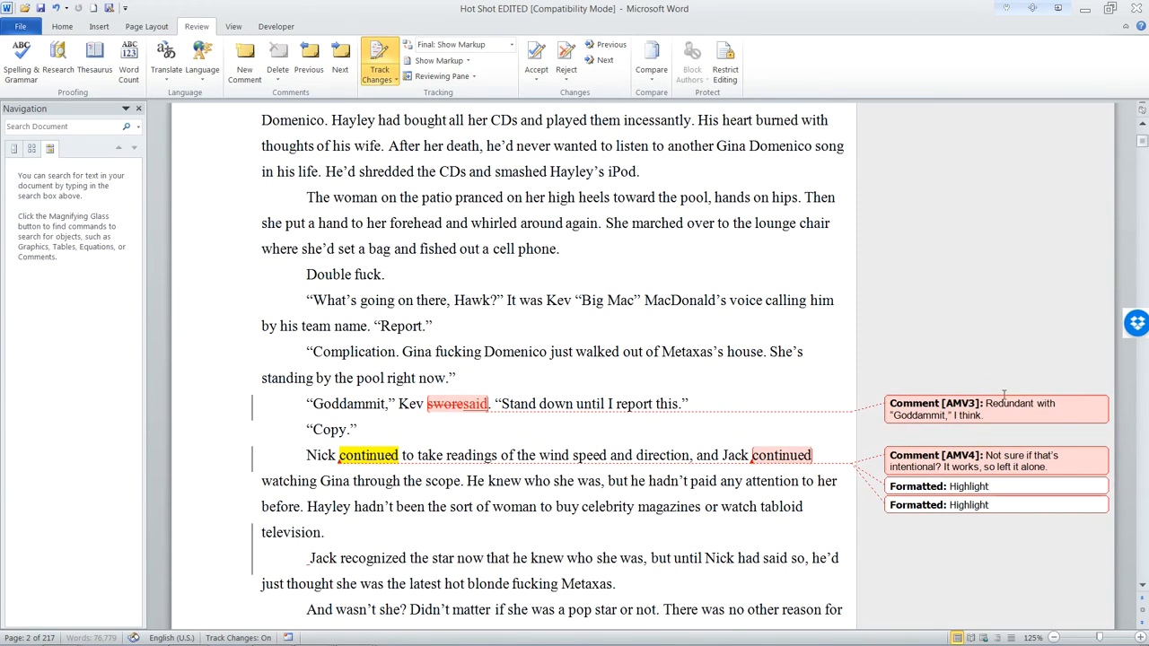
{"action": "right_click", "coordinate": [1007, 406]}
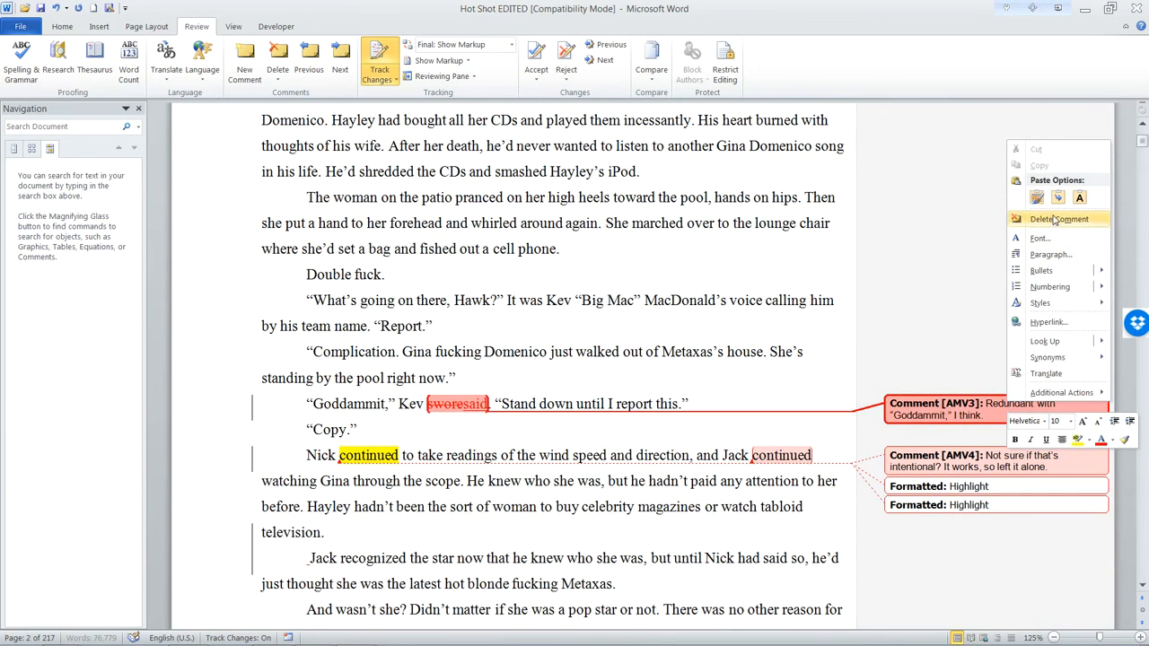
{"action": "left_click", "coordinate": [1058, 219]}
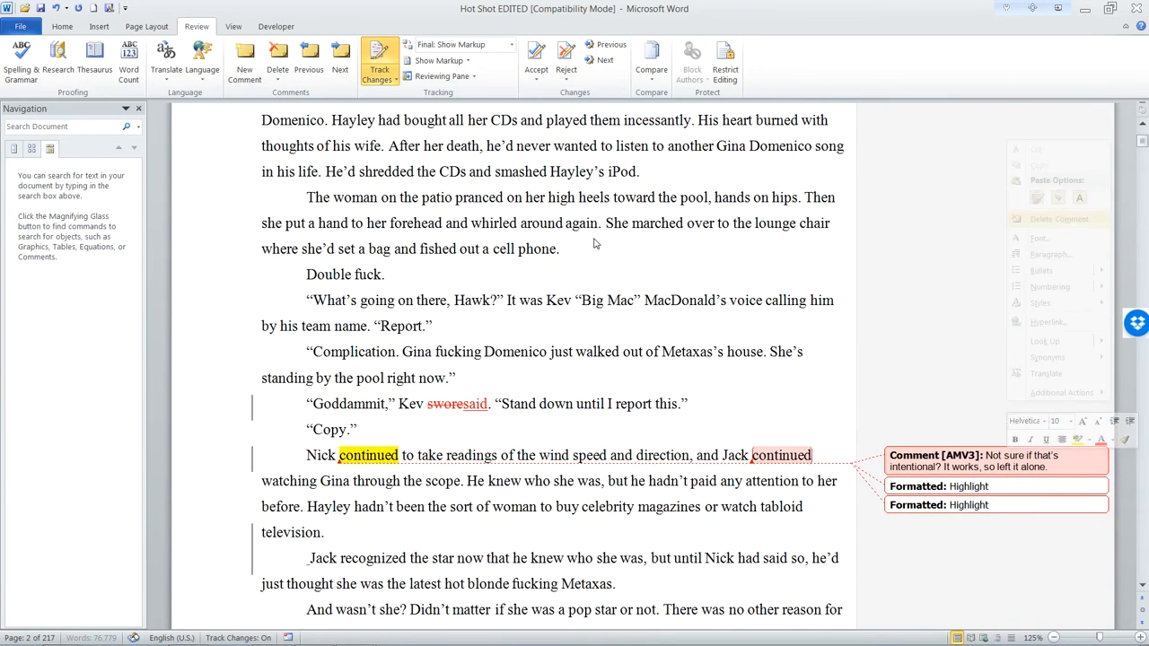
Advance through the changes to the editor's comment on Jack's "continued", and delete that comment
{"action": "left_click", "coordinate": [600, 63]}
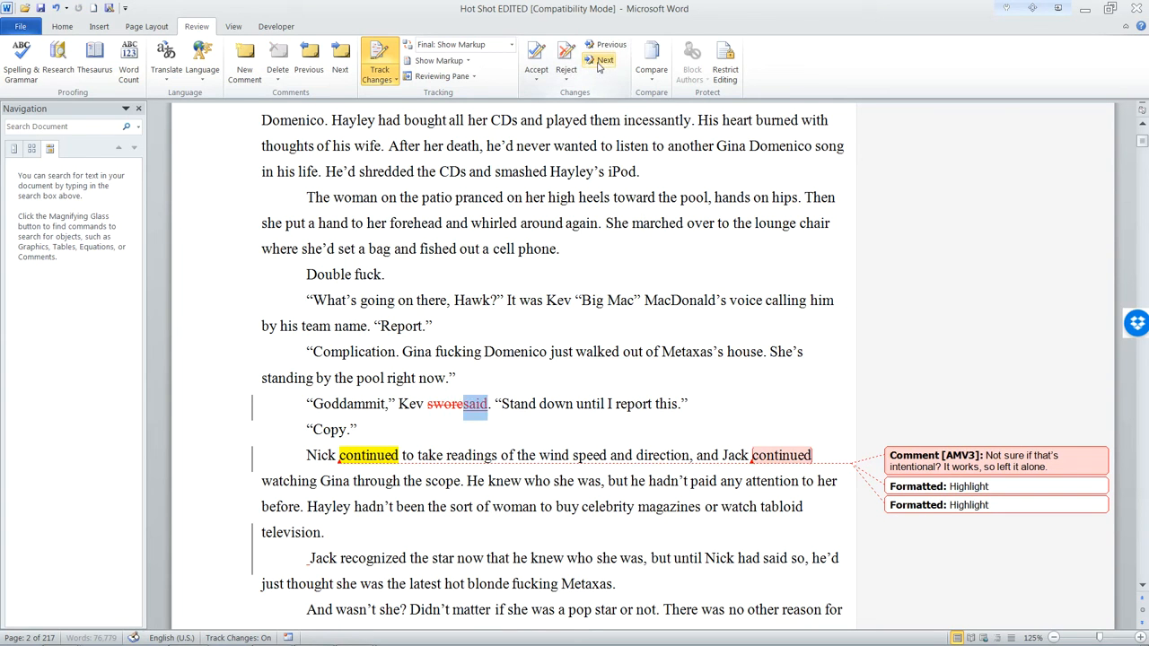
{"action": "left_click", "coordinate": [600, 62]}
{"action": "left_click", "coordinate": [600, 63]}
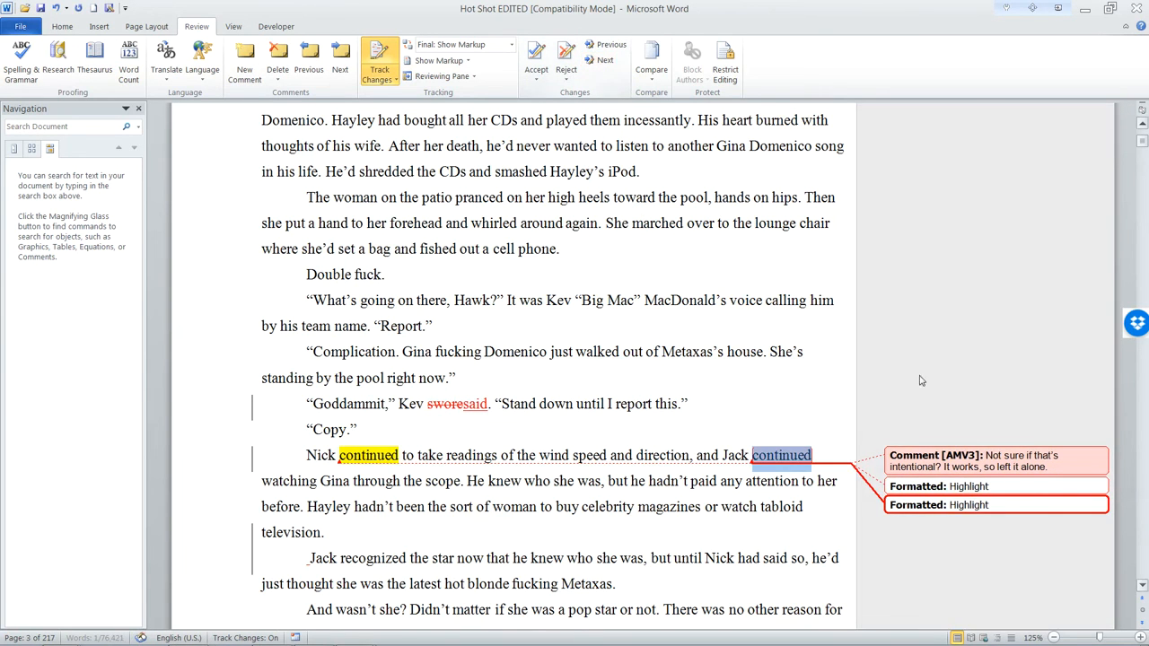
{"action": "left_click", "coordinate": [599, 63]}
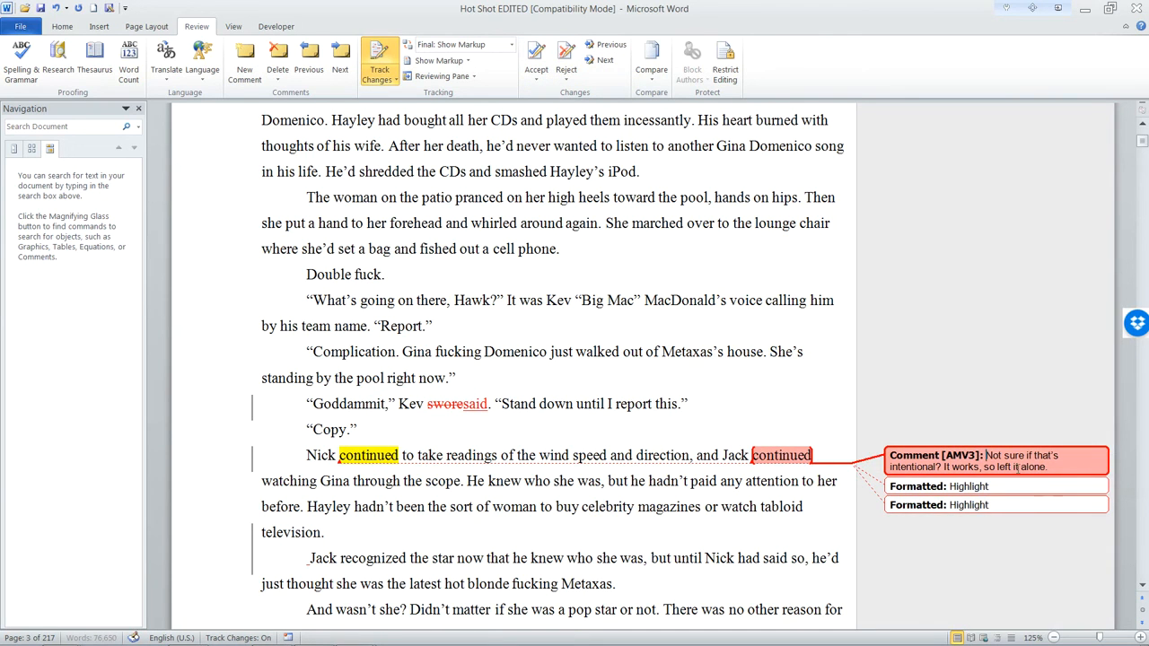
{"action": "right_click", "coordinate": [1020, 456]}
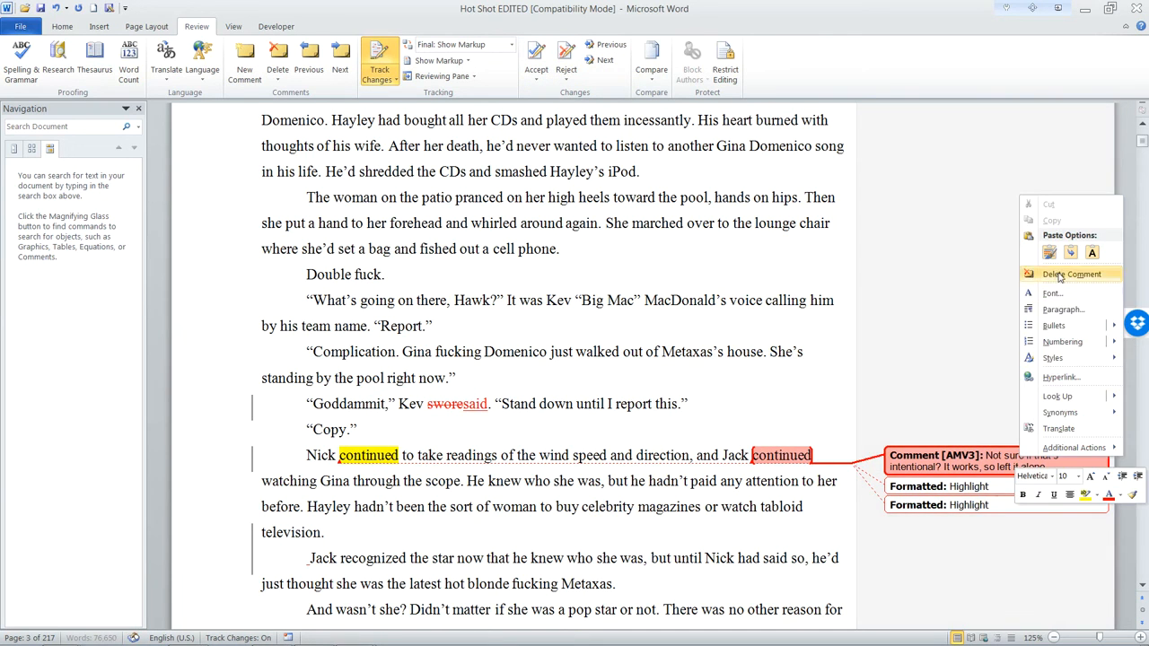
{"action": "key", "text": "Return"}
Show the Reviewing Pane to view the list of all revisions, and hide it again
{"action": "scroll", "coordinate": [650, 411], "scroll_direction": "down", "scroll_amount": 6}
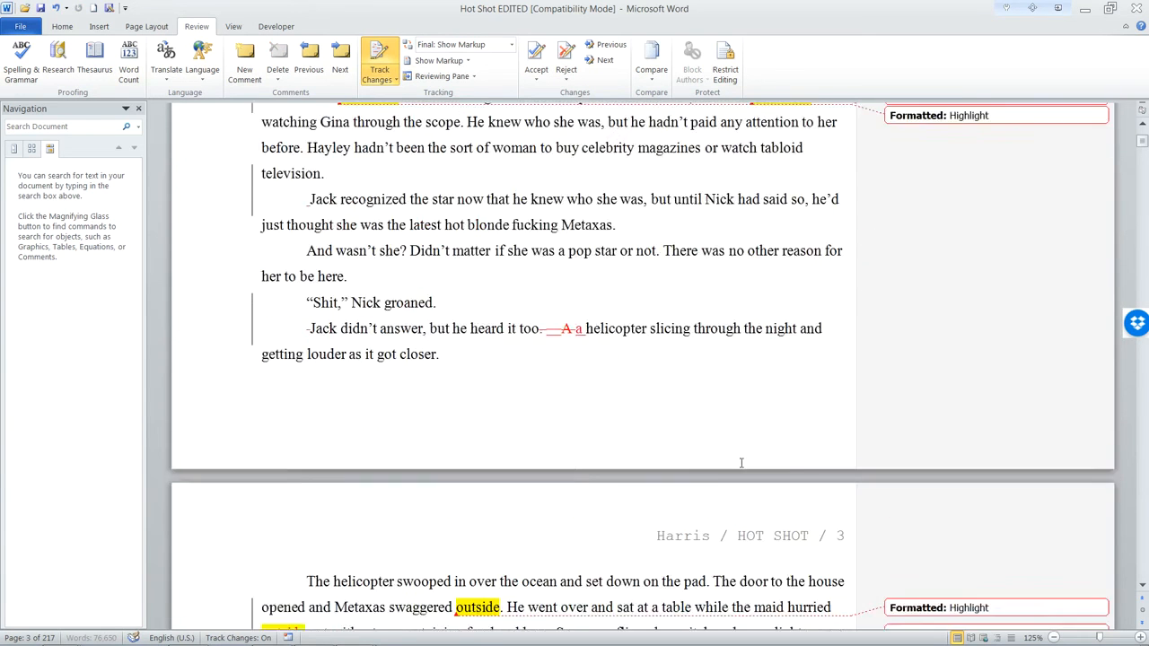
{"action": "left_click", "coordinate": [446, 77]}
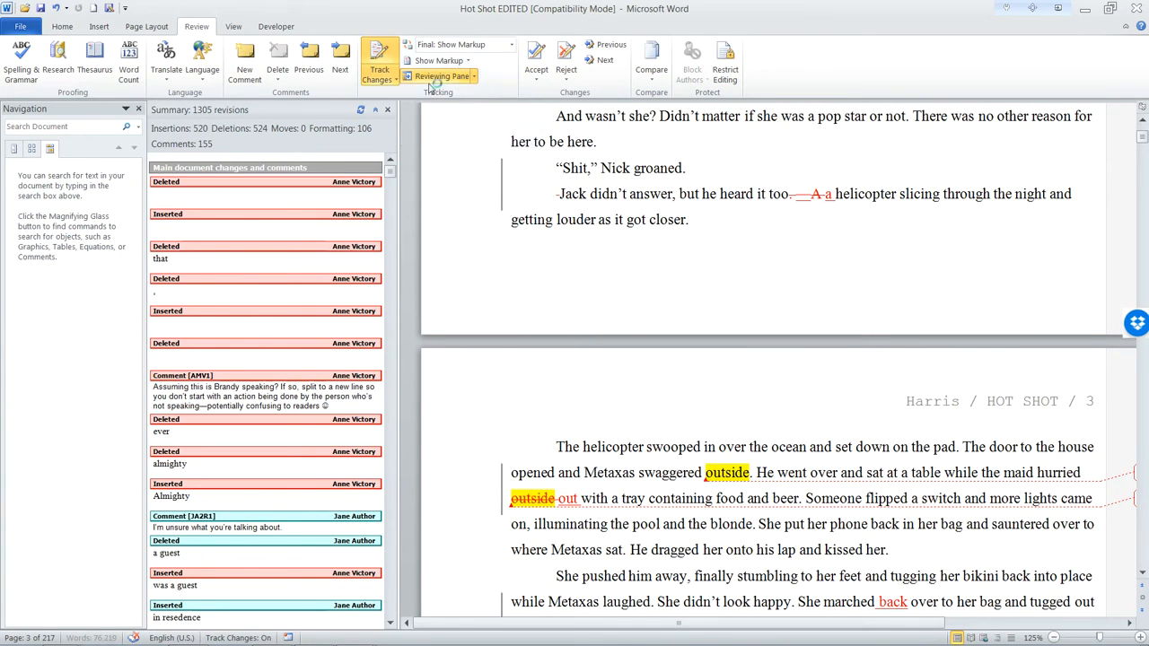
{"action": "left_click", "coordinate": [435, 79]}
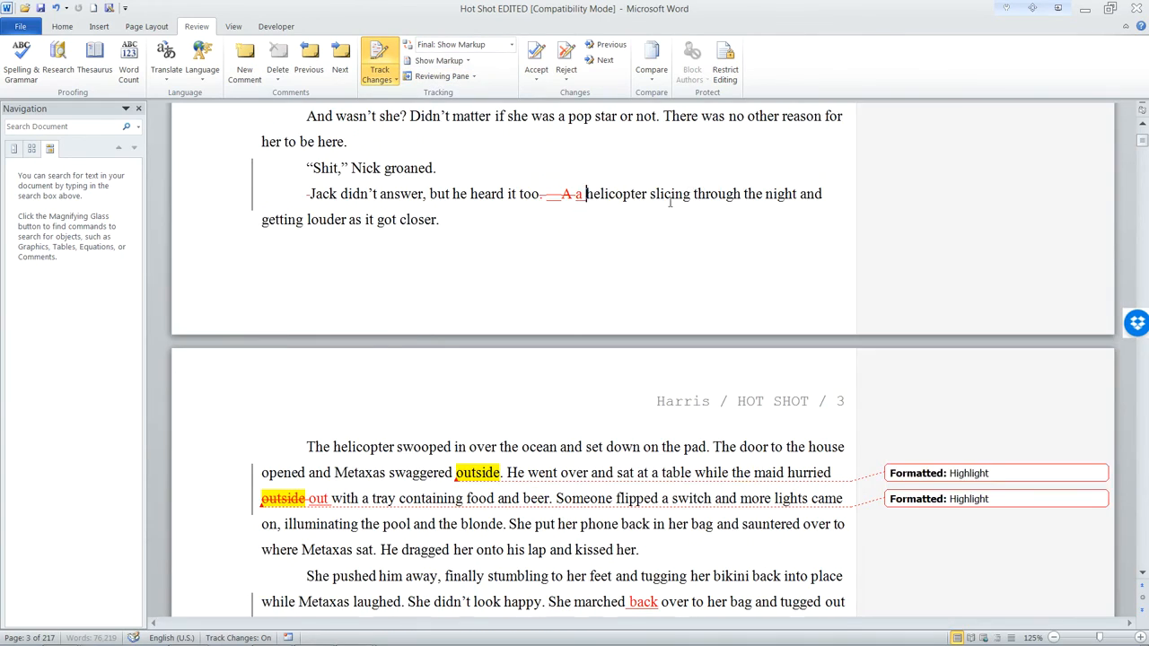
Examine the editor's tracked changes and comments from the helicopter scene through the manuscript page numbered 5, including the bodyguards paragraph
{"action": "scroll", "coordinate": [669, 203], "scroll_direction": "down", "scroll_amount": 10}
{"action": "scroll", "coordinate": [636, 256], "scroll_direction": "down", "scroll_amount": 3}
{"action": "scroll", "coordinate": [634, 259], "scroll_direction": "down", "scroll_amount": 5}
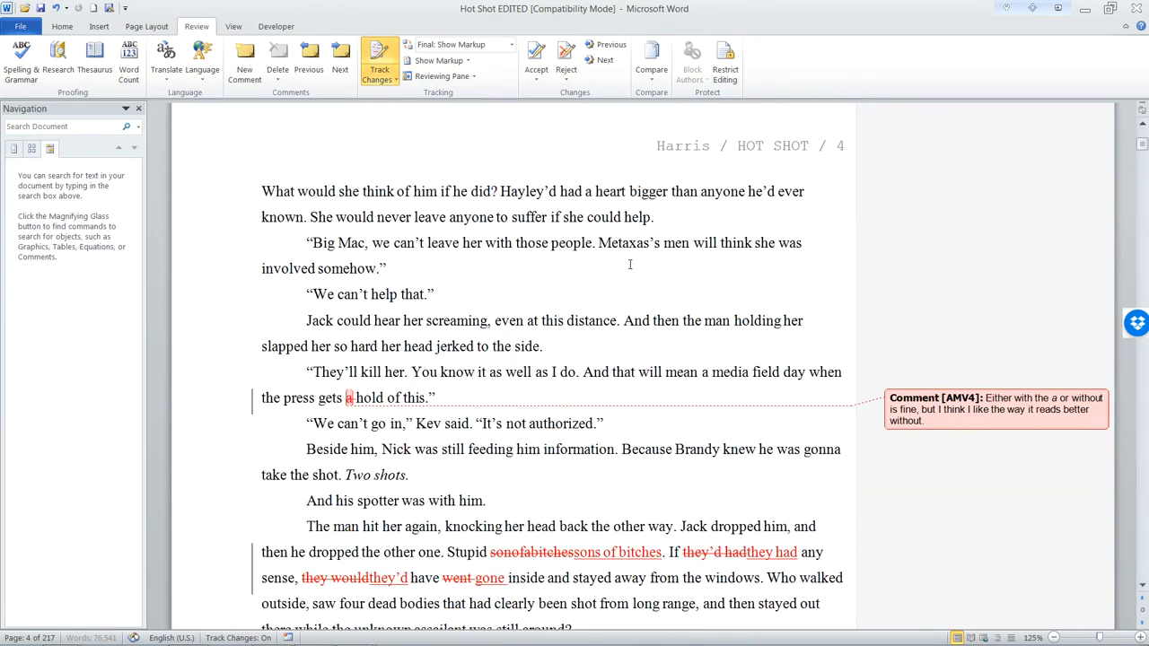
{"action": "scroll", "coordinate": [626, 267], "scroll_direction": "down", "scroll_amount": 7}
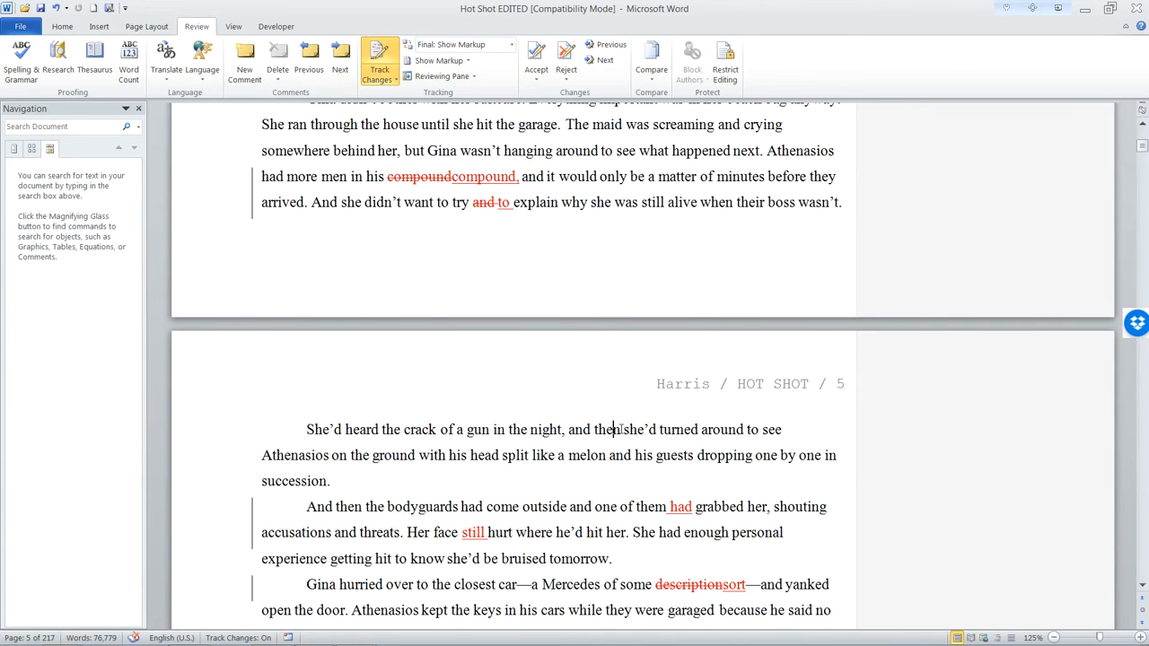
{"action": "scroll", "coordinate": [614, 427], "scroll_direction": "down", "scroll_amount": 3}
{"action": "scroll", "coordinate": [613, 421], "scroll_direction": "down", "scroll_amount": 3}
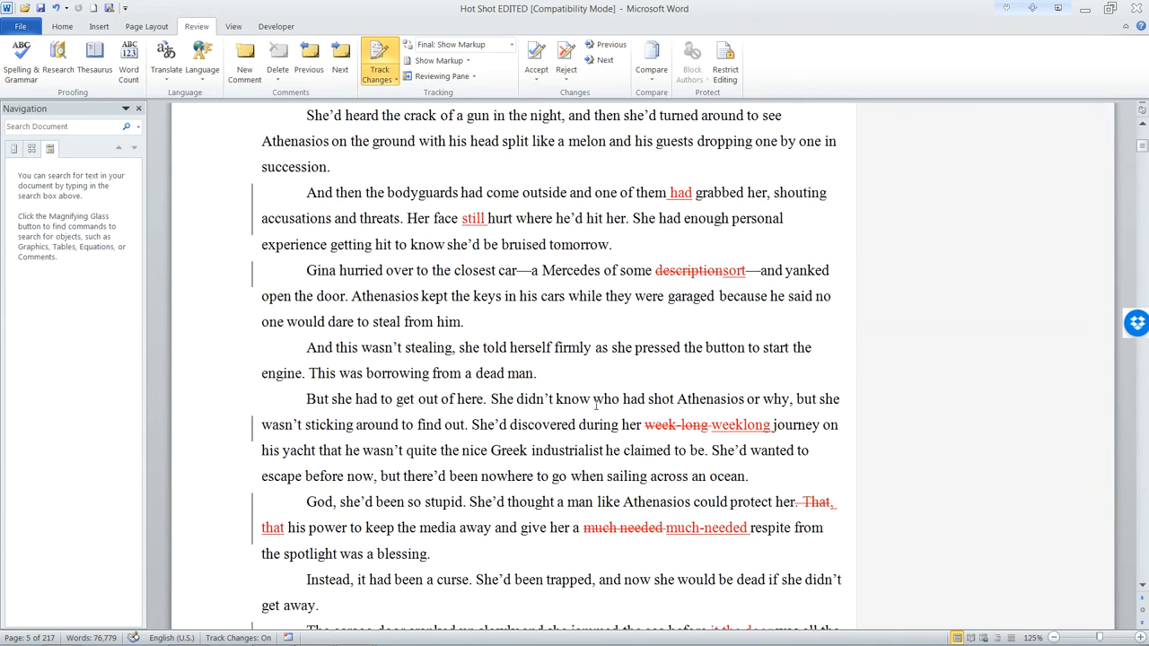
{"action": "scroll", "coordinate": [580, 391], "scroll_direction": "up", "scroll_amount": 3}
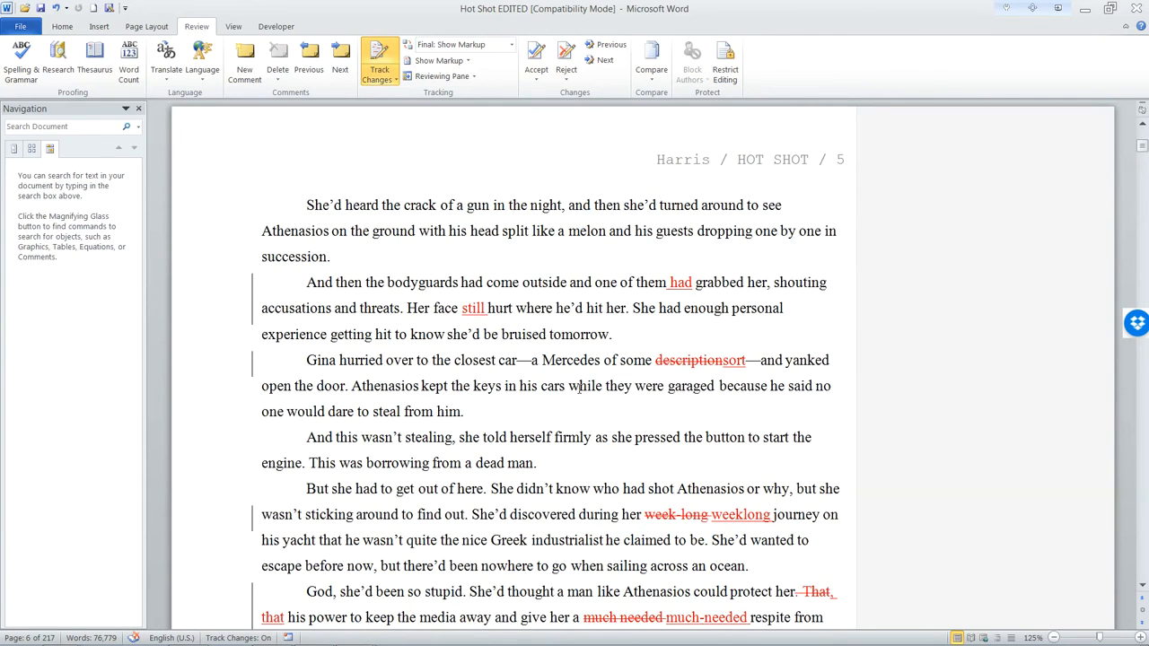
{"action": "scroll", "coordinate": [593, 359], "scroll_direction": "up", "scroll_amount": 1}
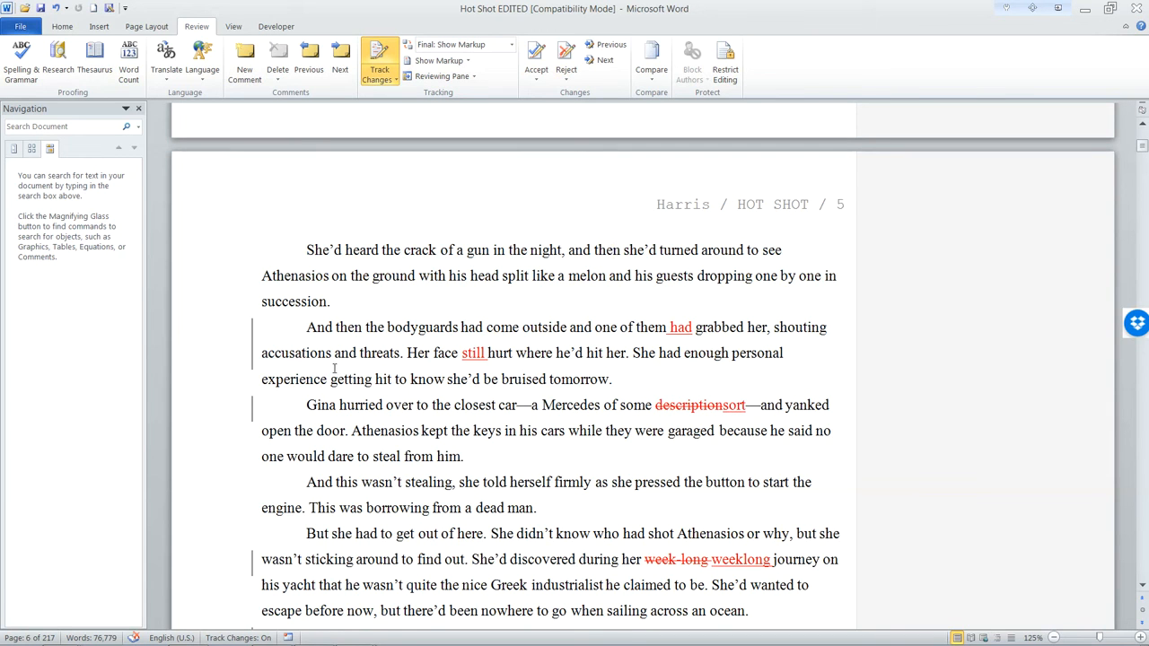
{"action": "left_click_drag", "start_coordinate": [388, 327], "coordinate": [582, 364]}
{"action": "left_click", "coordinate": [572, 386]}
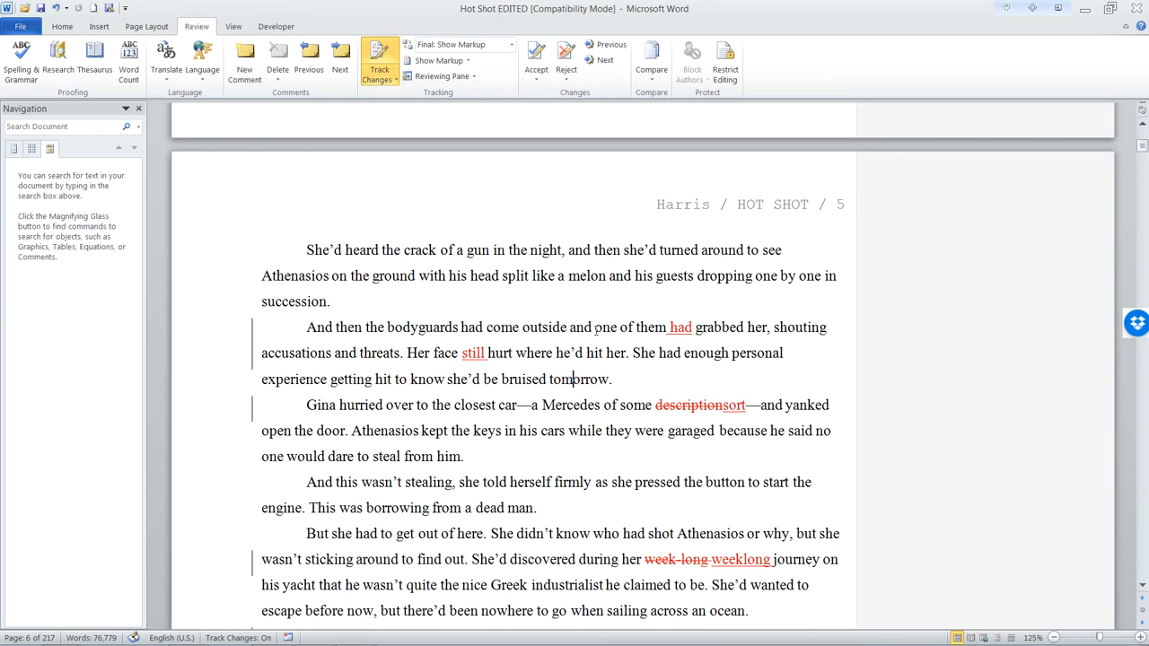